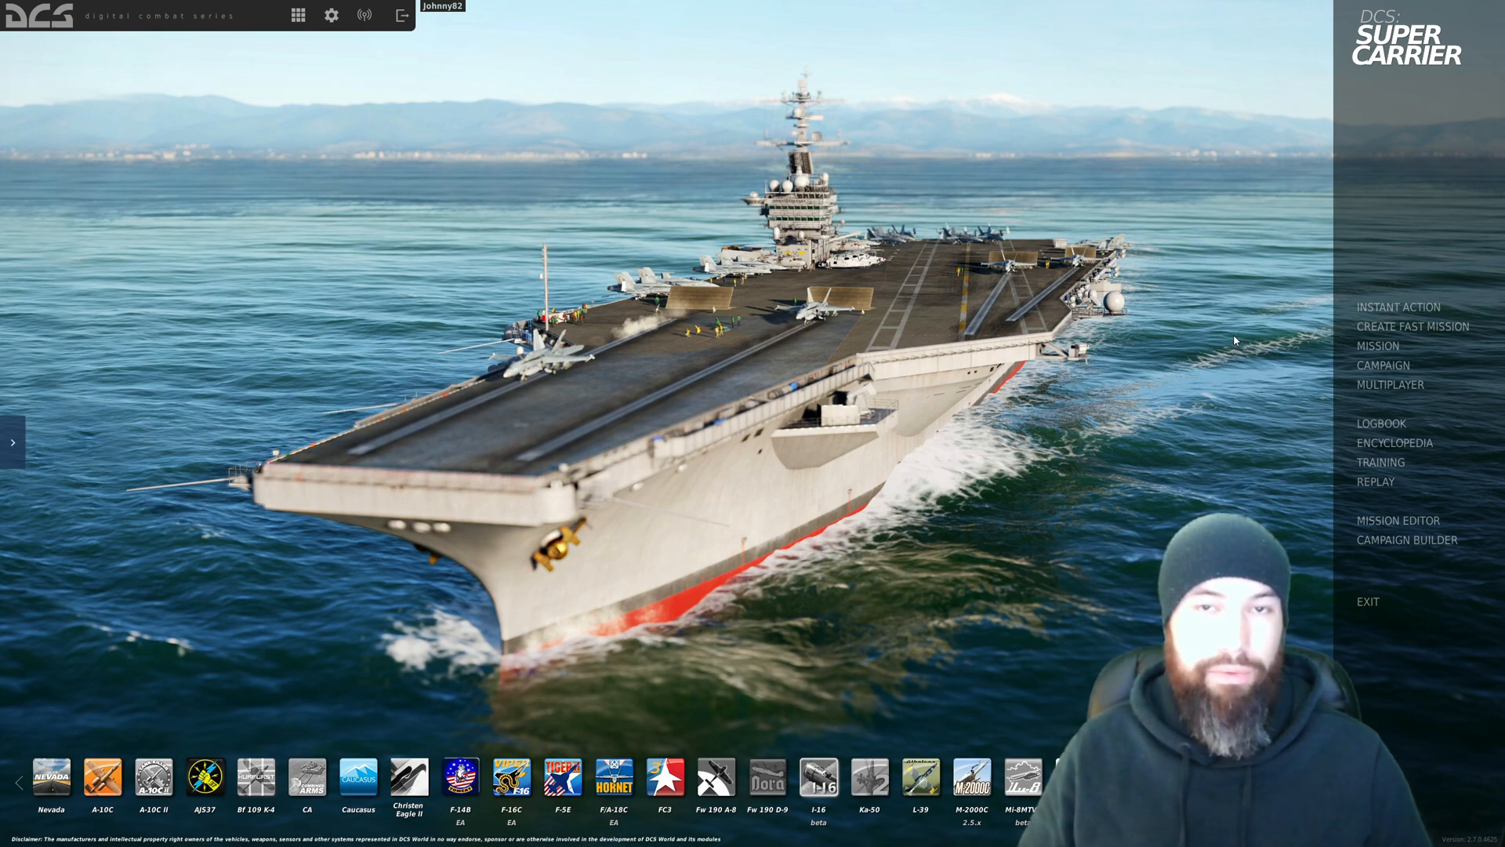
Step: Open the Mission Editor and create a new Persian Gulf mission with the Modern coalition preset
left_click(1374, 522)
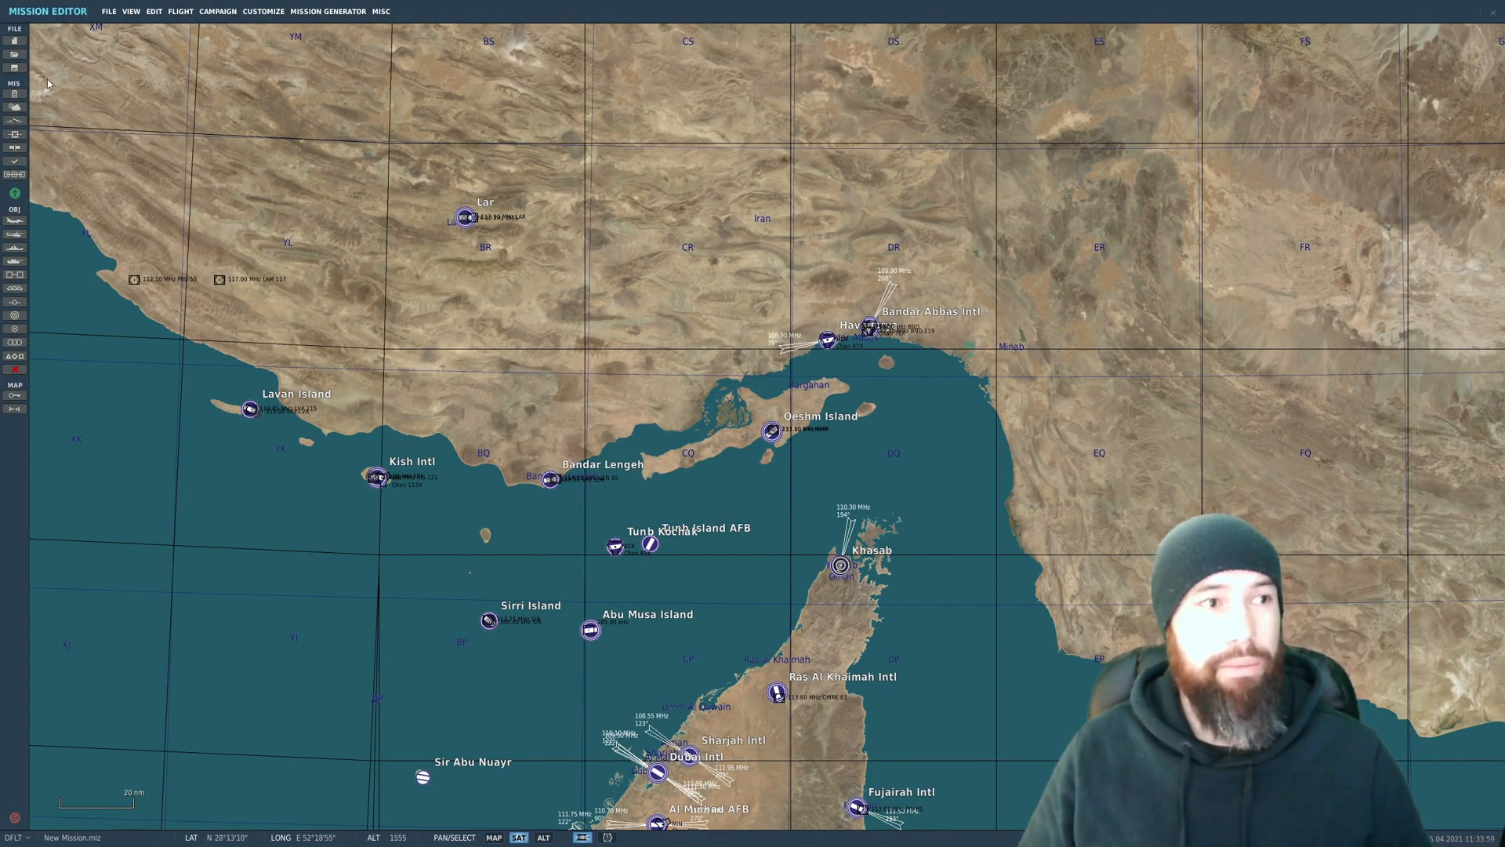
left_click(21, 44)
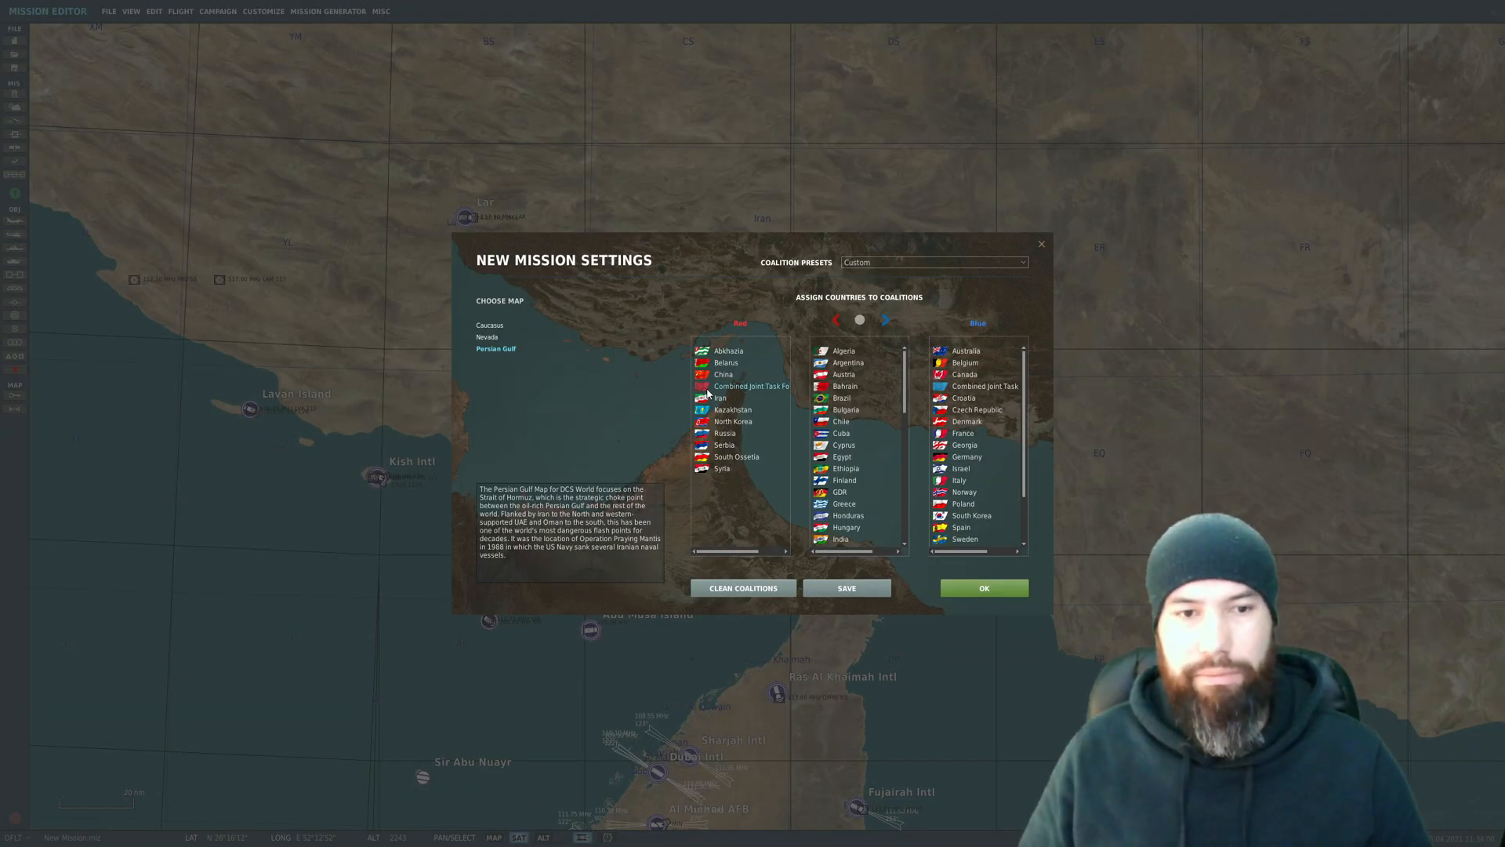
left_click(875, 265)
left_click(872, 287)
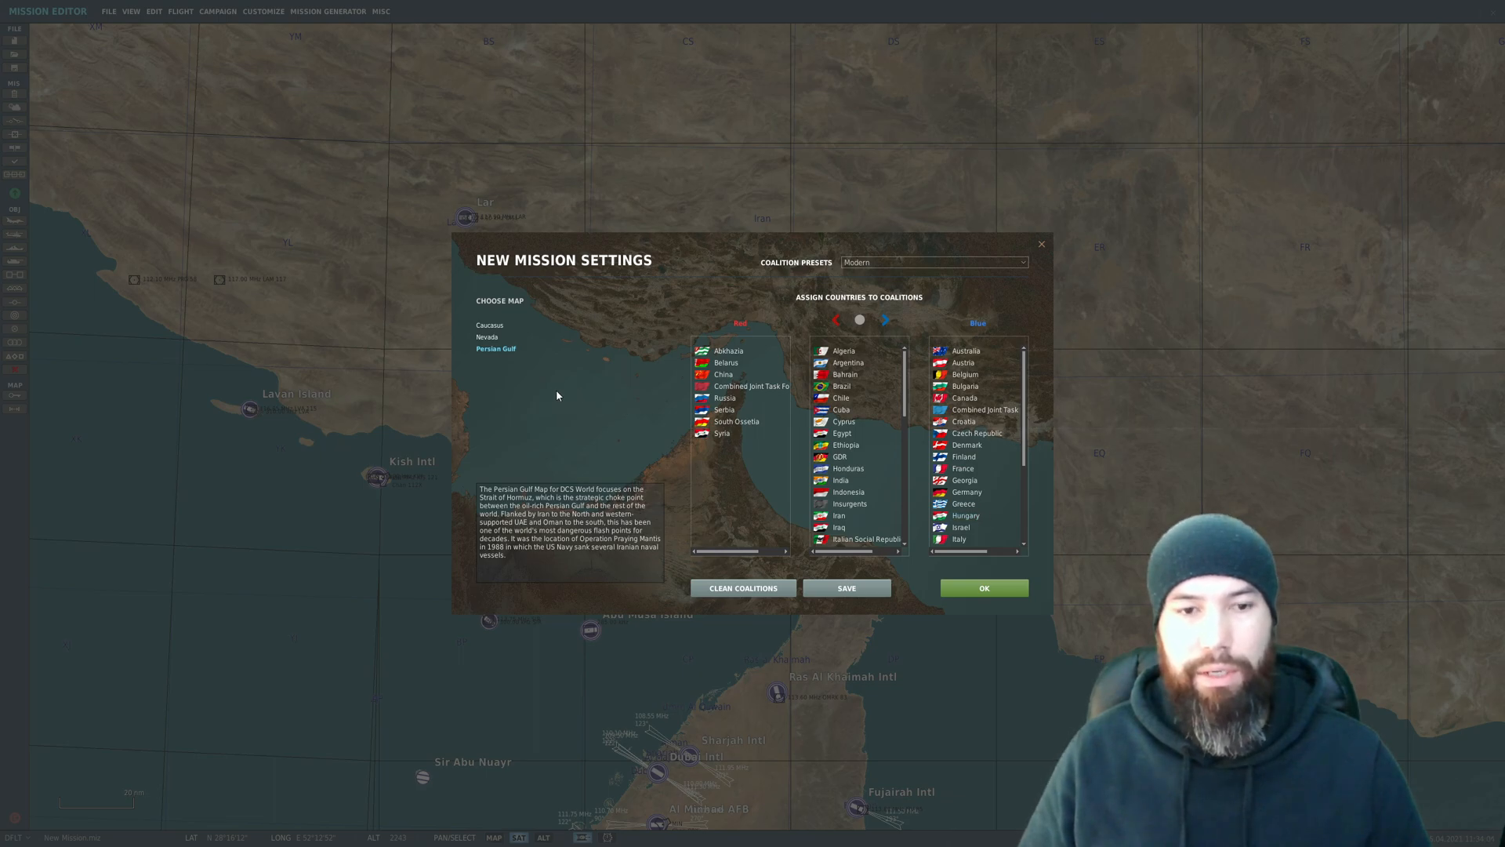
left_click(994, 592)
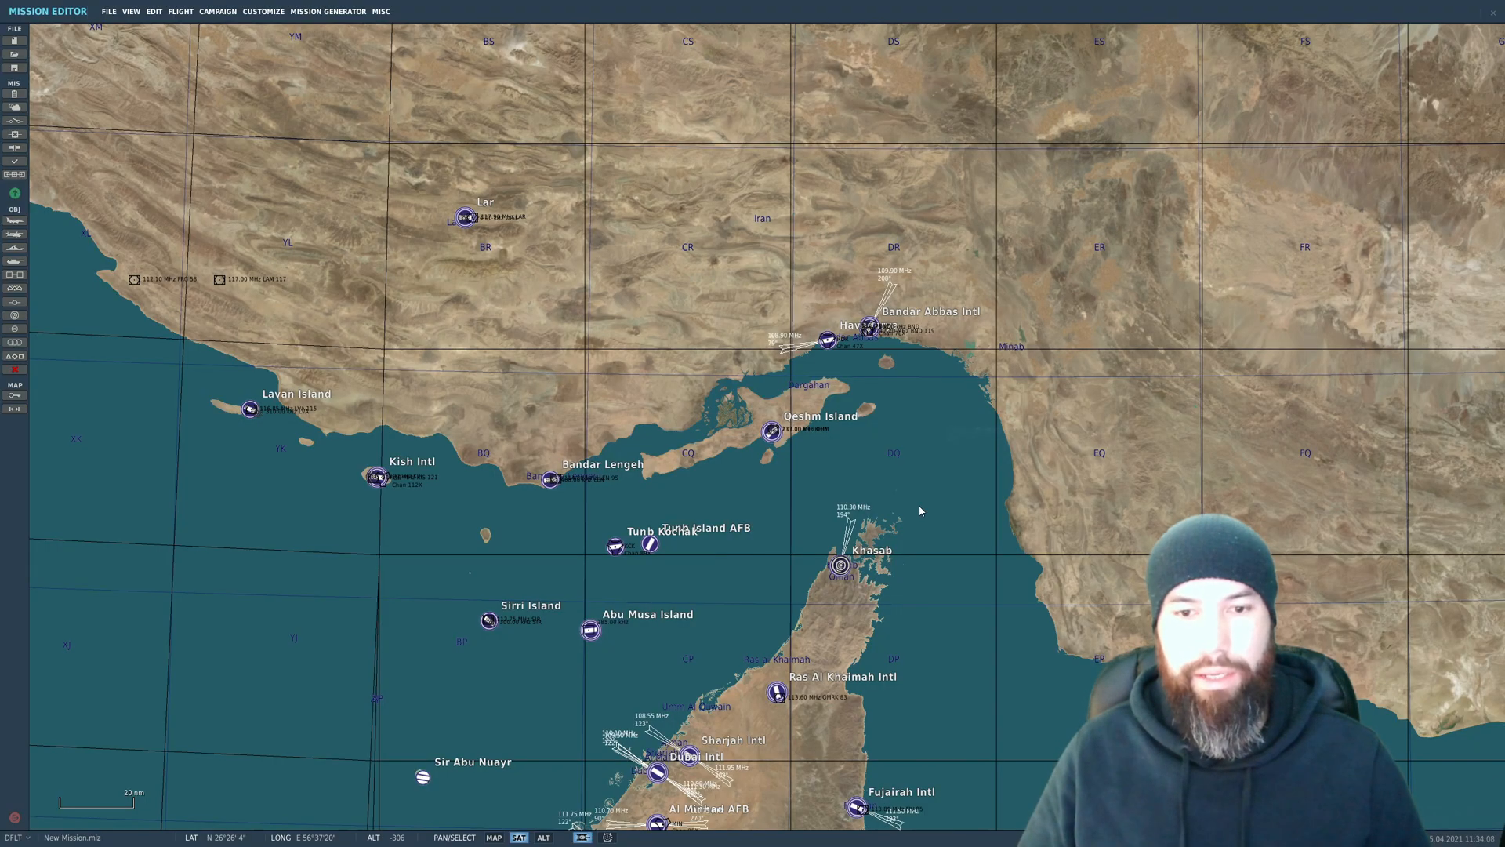
Step: Examine the terrain around Jiroft and to its northeast in altitude and satellite map views to find a built-up area
scroll(835, 583, "up", 2)
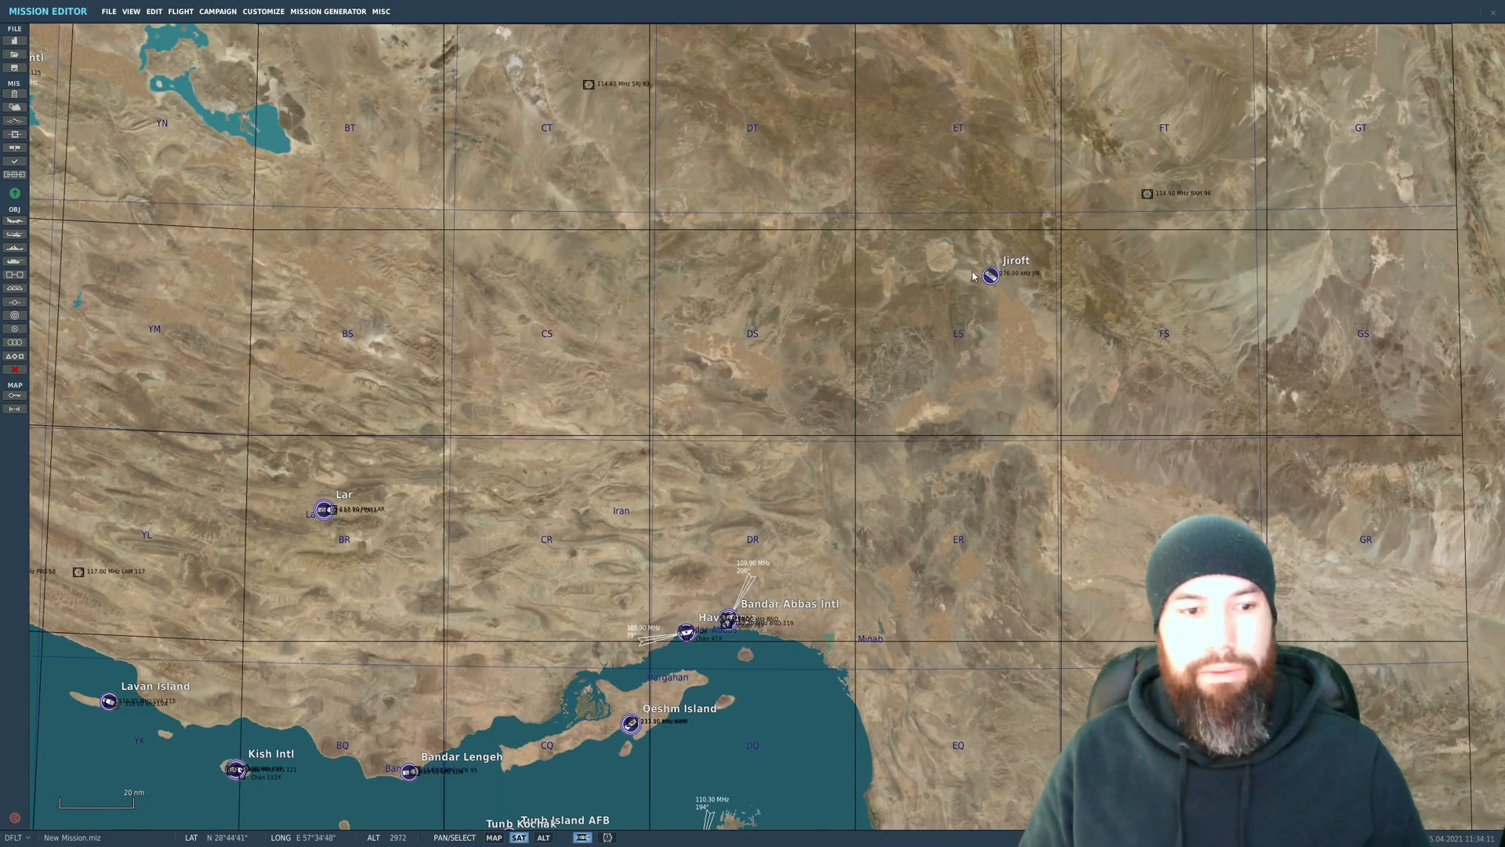
scroll(963, 344, "up", 2)
scroll(964, 345, "up", 4)
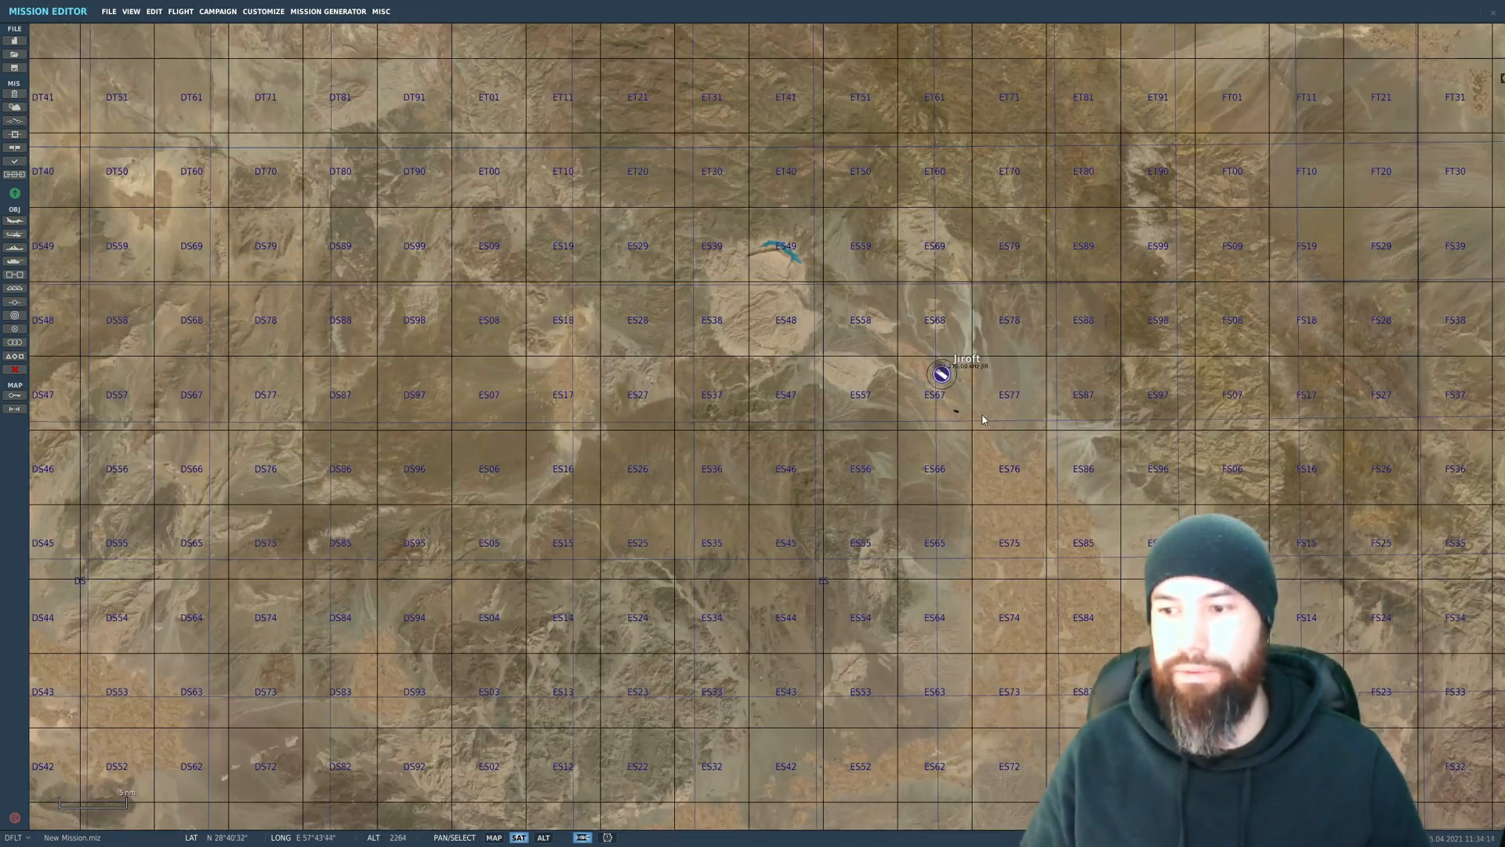
scroll(983, 419, "down", 2)
left_click_drag(1057, 437, 691, 230)
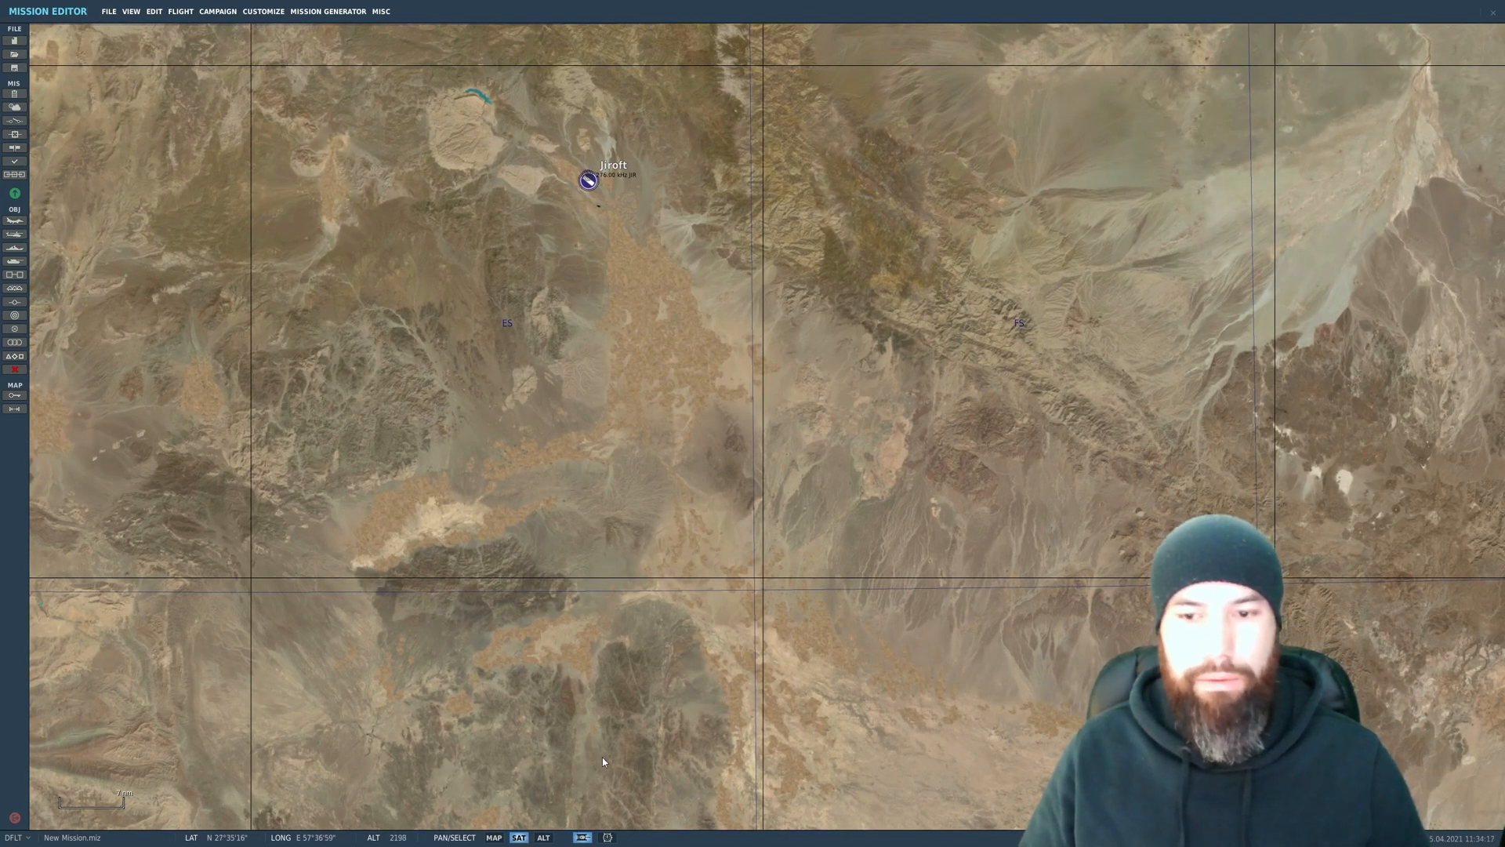
scroll(774, 545, "down", 1)
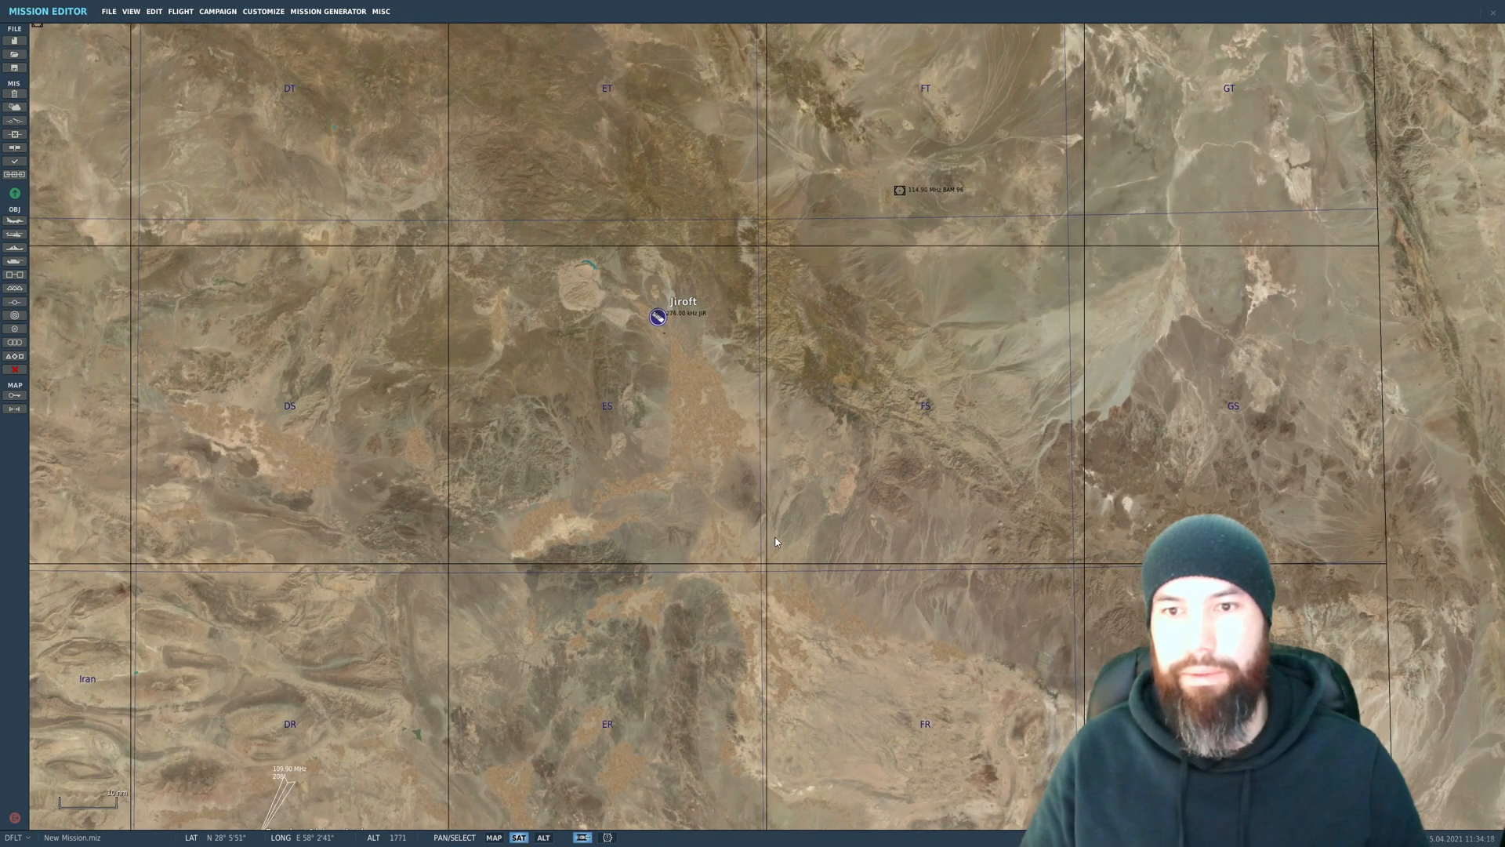
left_click(544, 837)
scroll(980, 377, "down", 4)
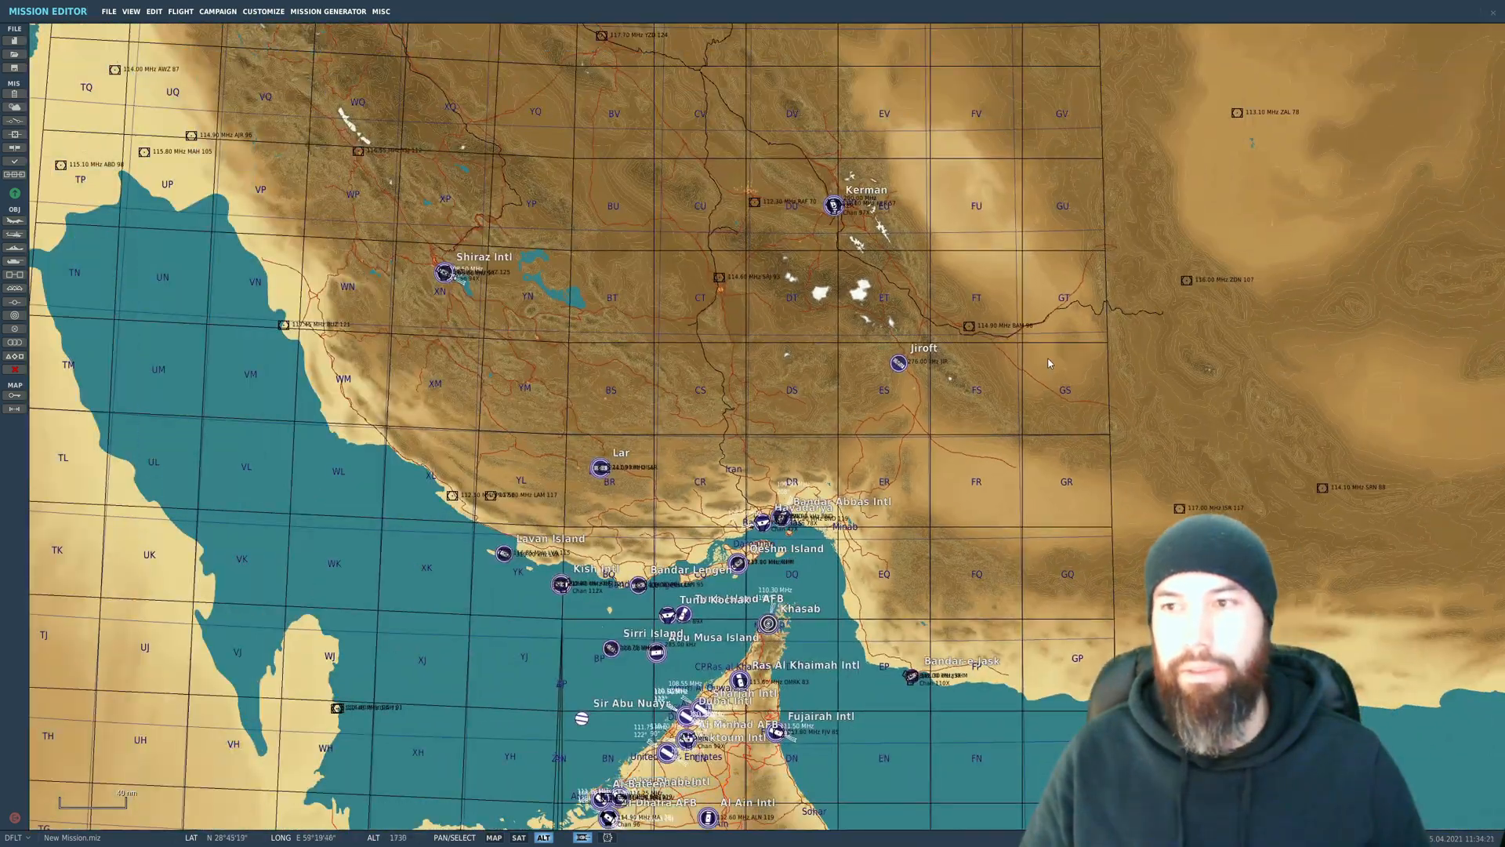
scroll(966, 371, "up", 6)
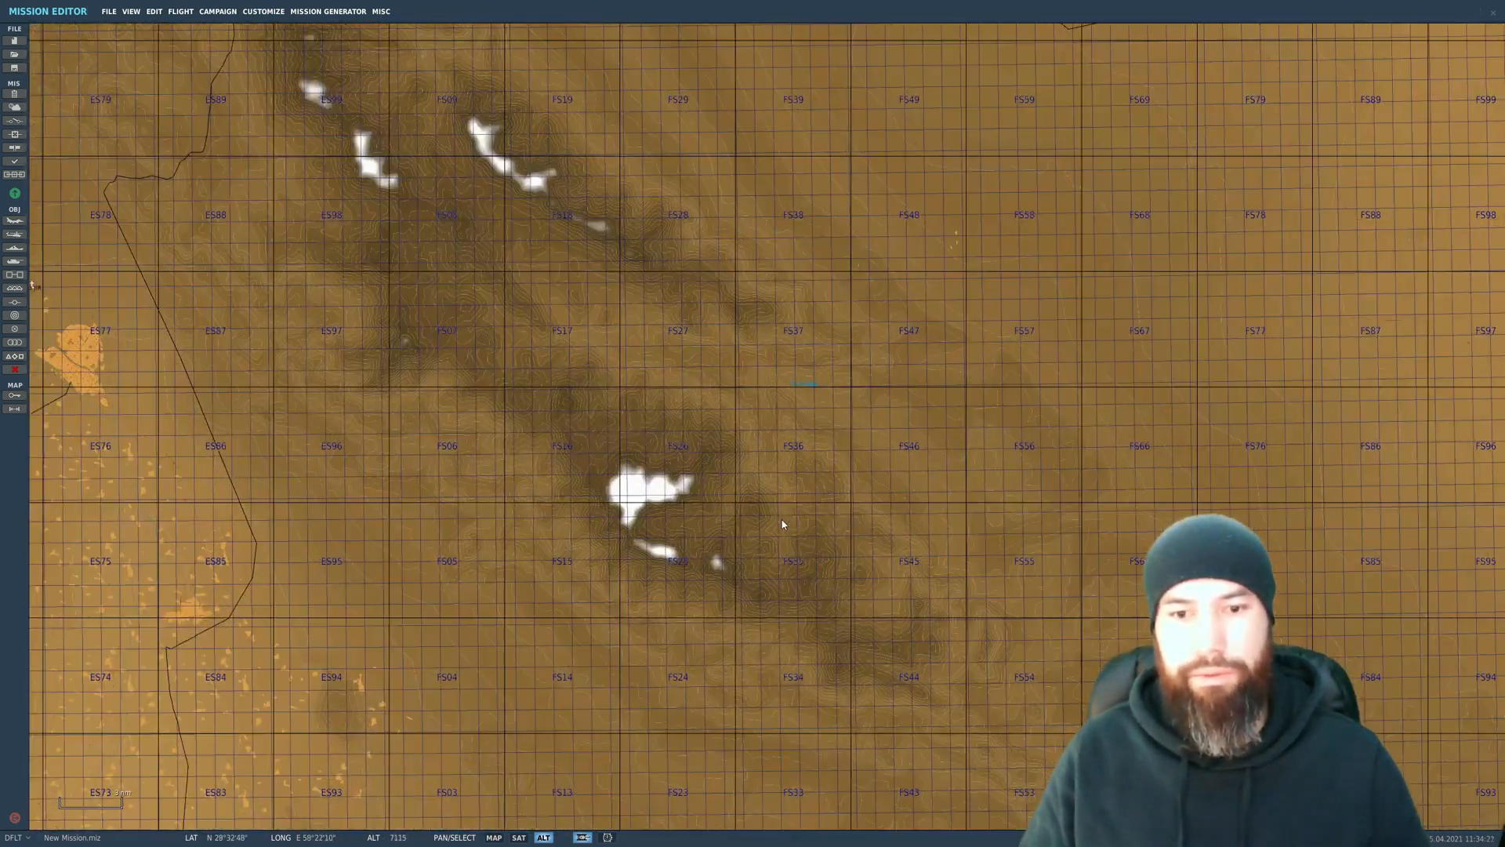
scroll(782, 524, "down", 2)
scroll(818, 324, "up", 4)
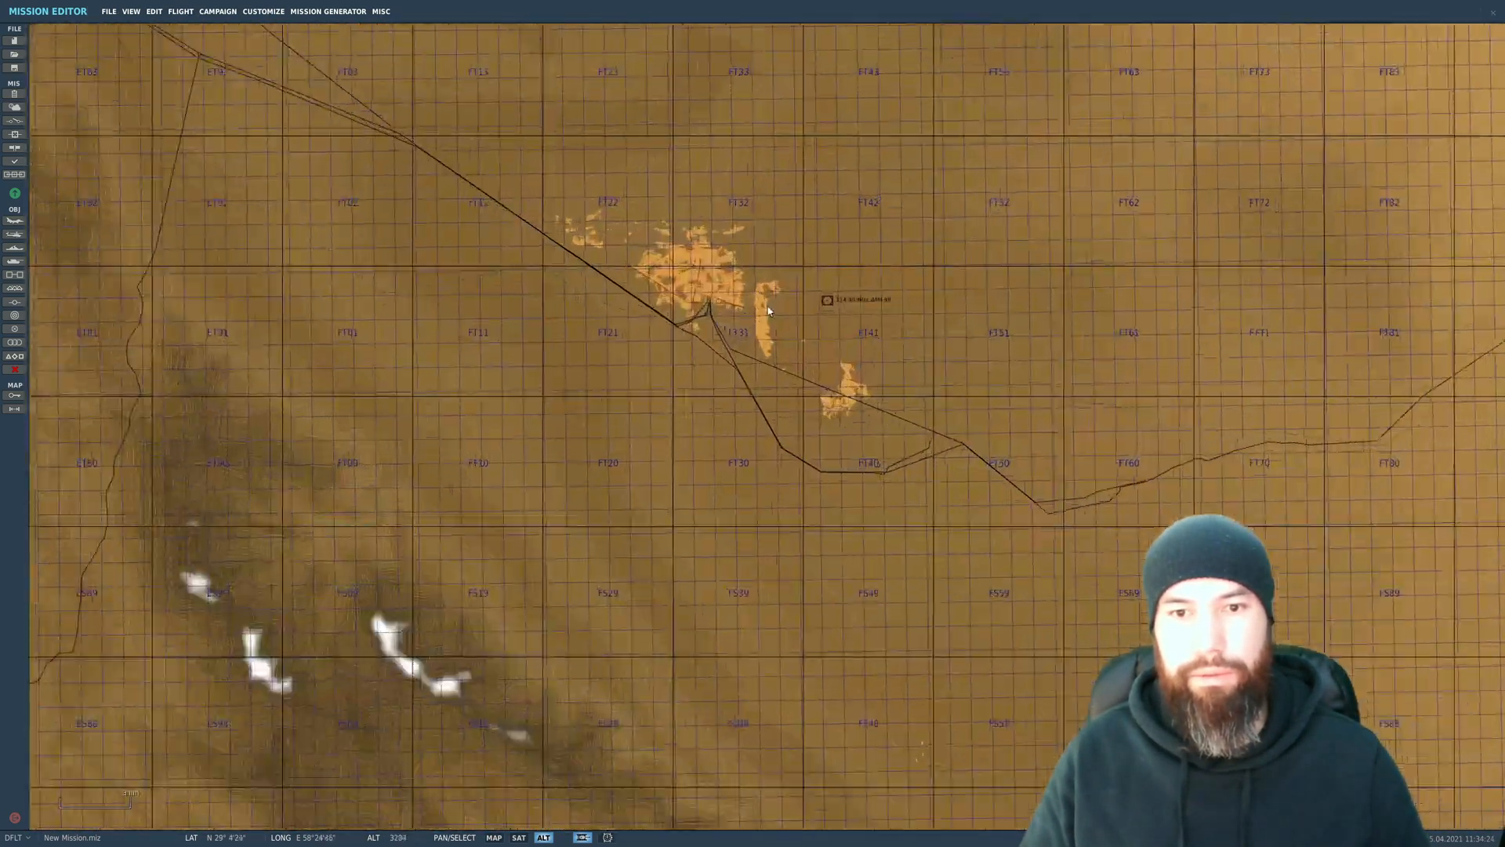
left_click(515, 838)
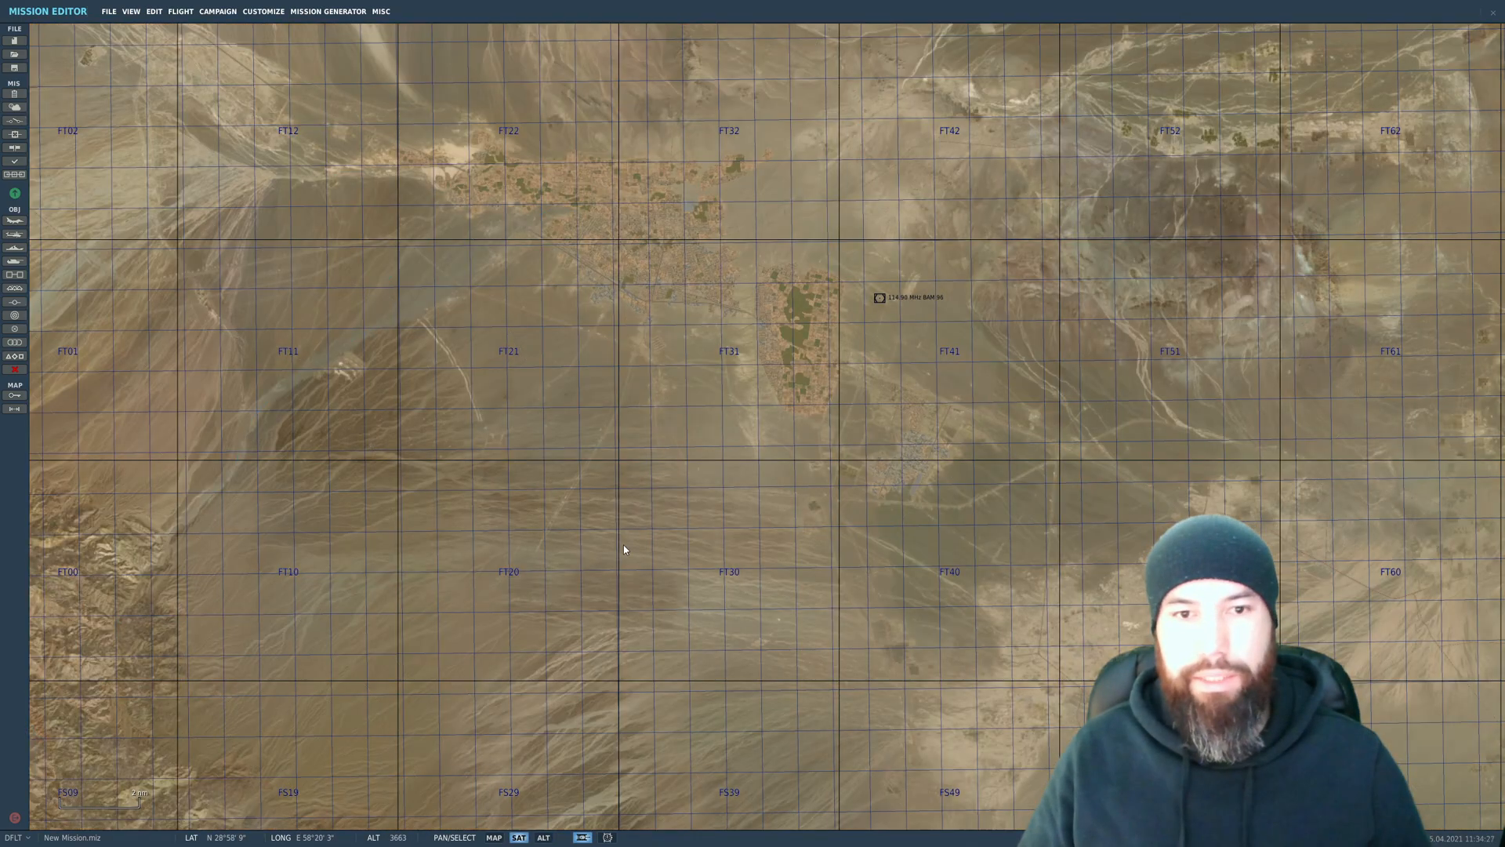
scroll(626, 430, "up", 2)
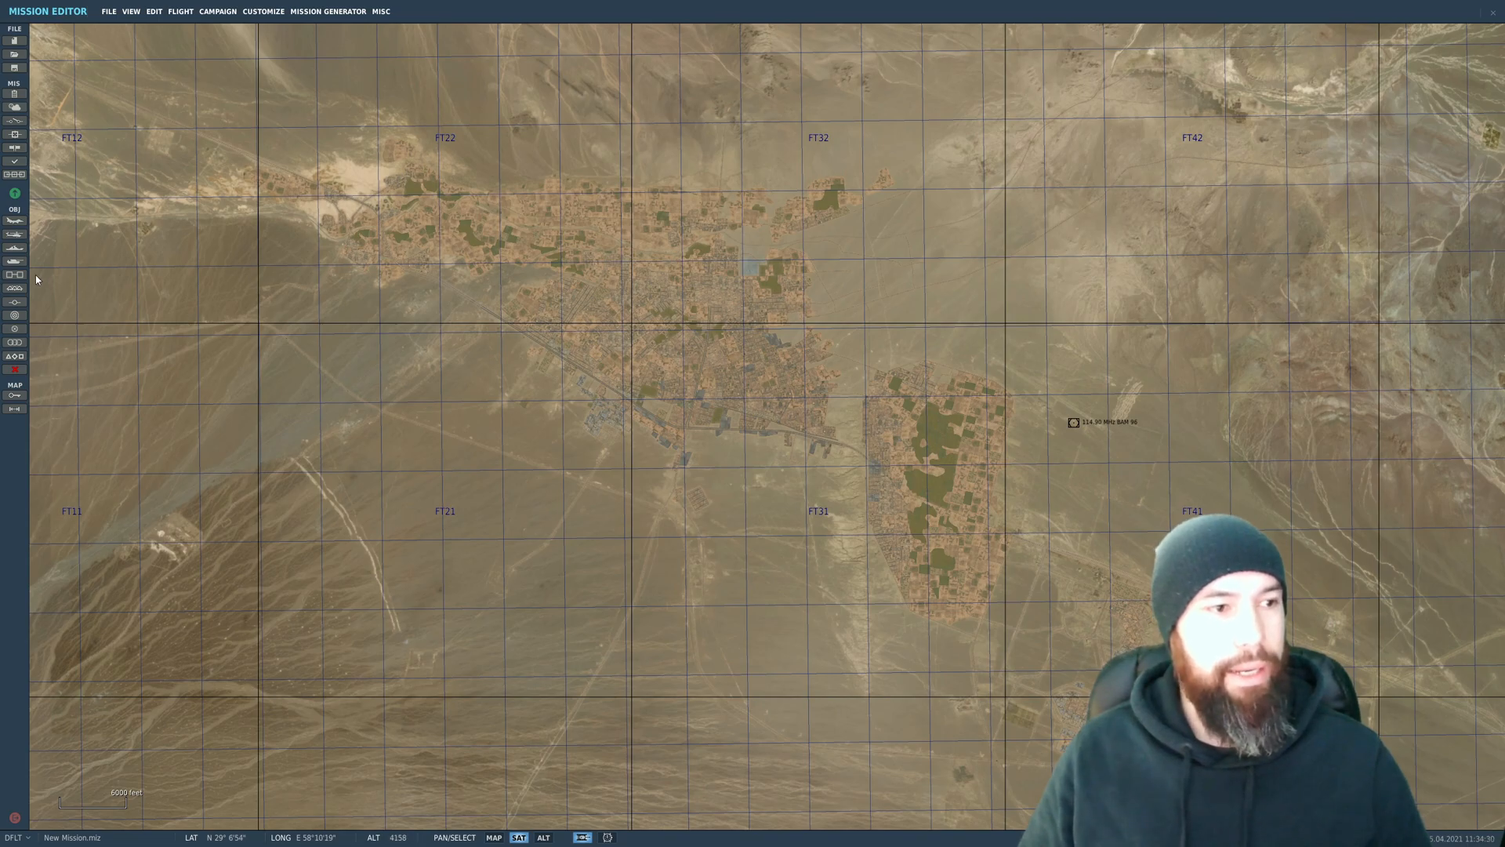
left_click_drag(310, 327, 383, 366)
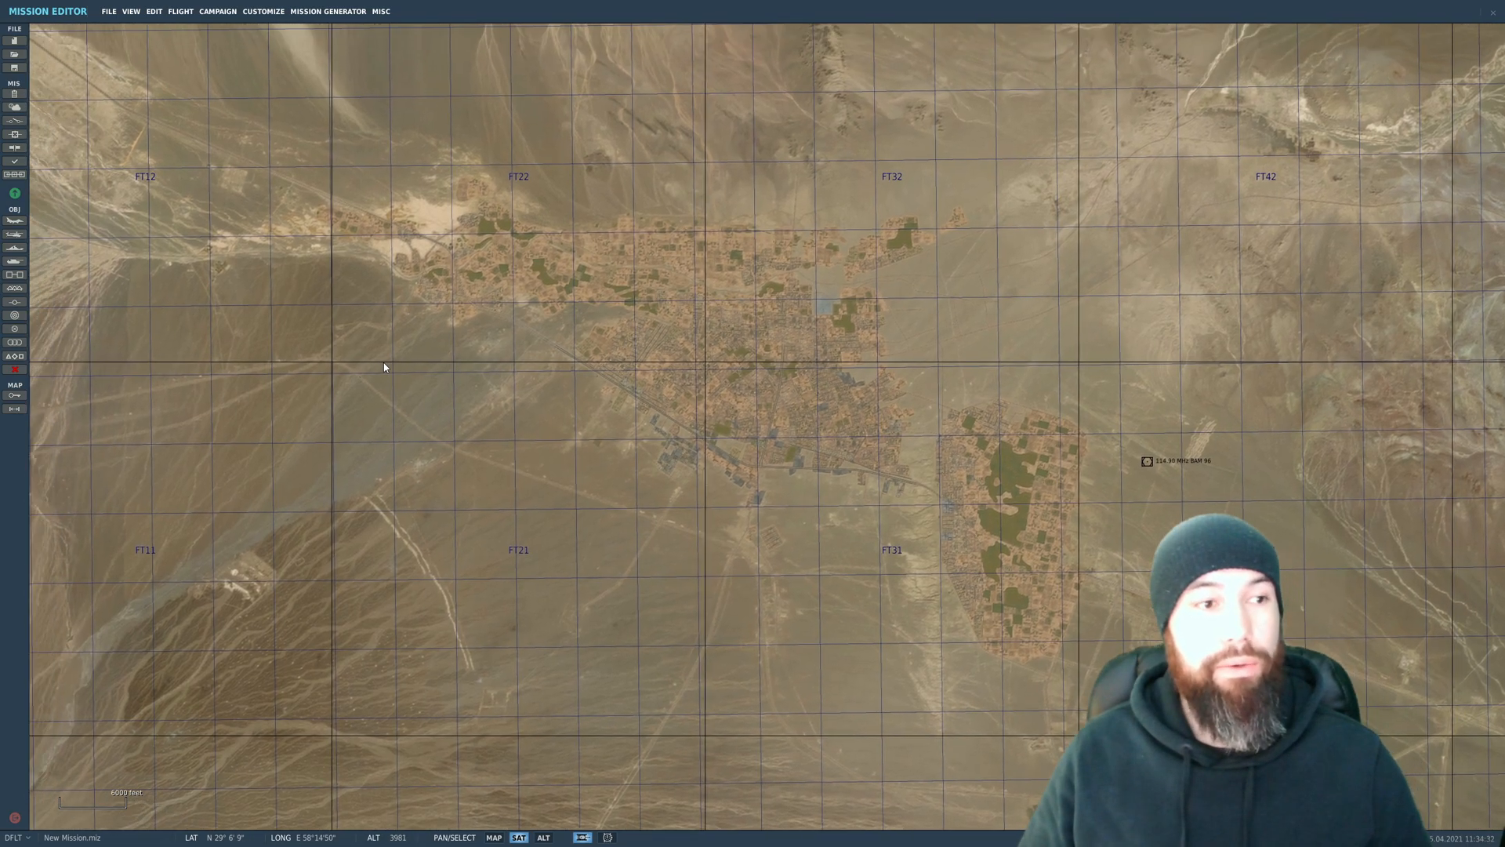
Step: Place a circular trigger zone over the town, name it "Destruction zone 1" and set its radius to 10000 feet
left_click(15, 328)
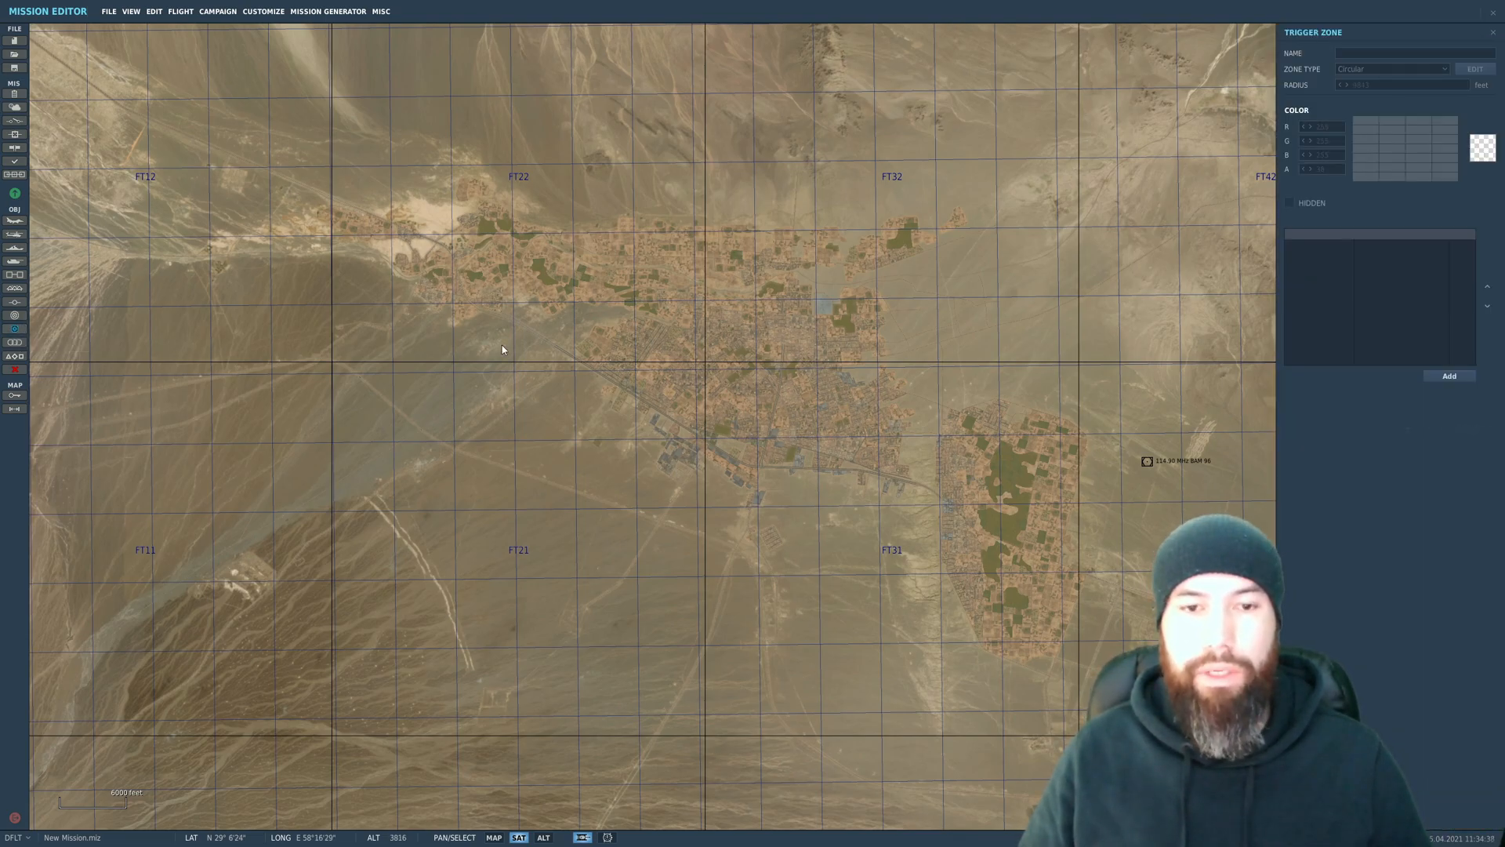
left_click(706, 329)
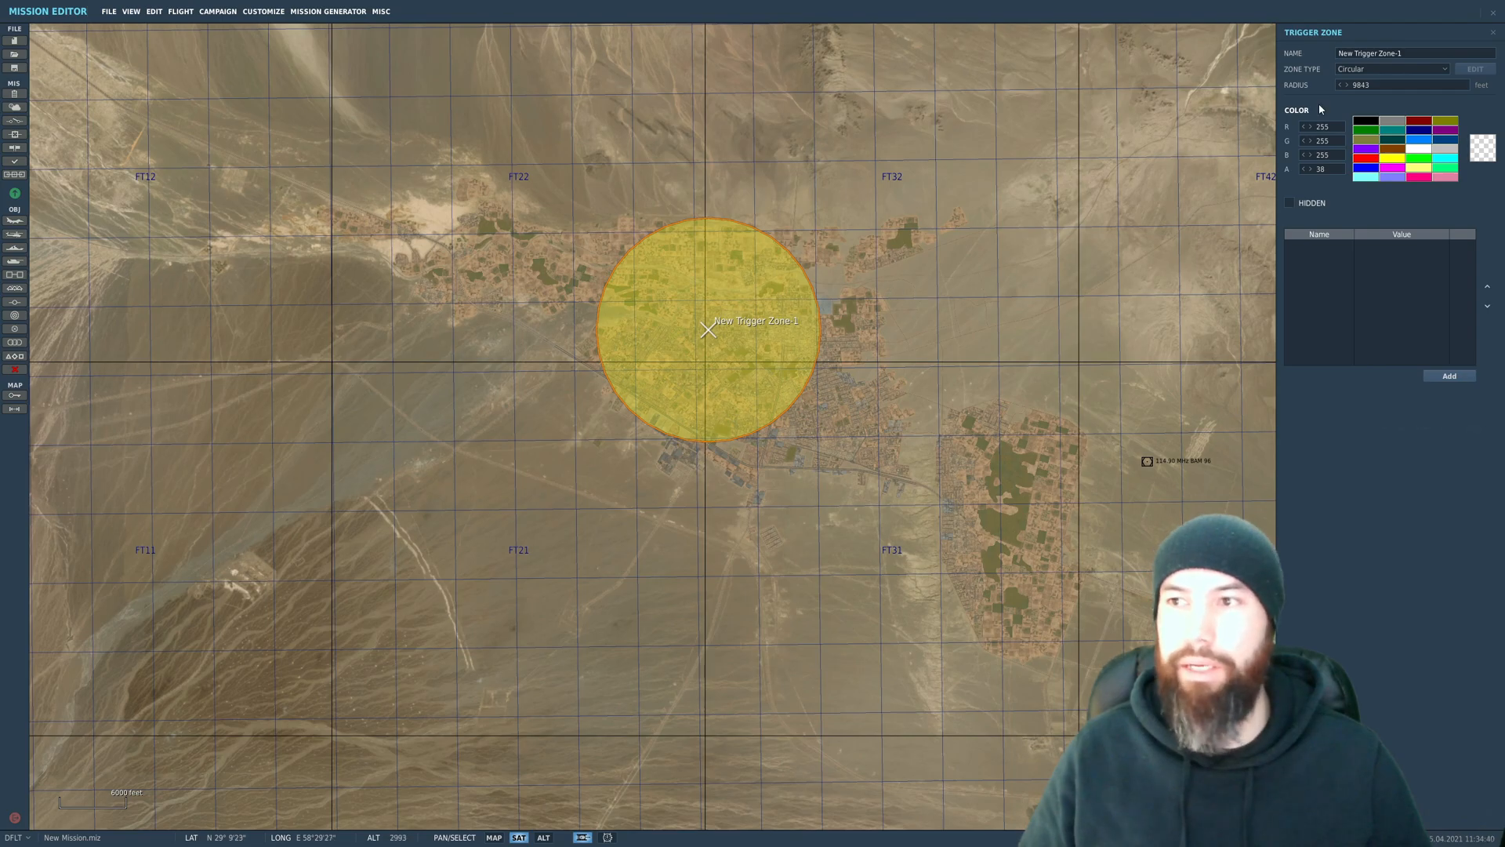
left_click(1409, 56)
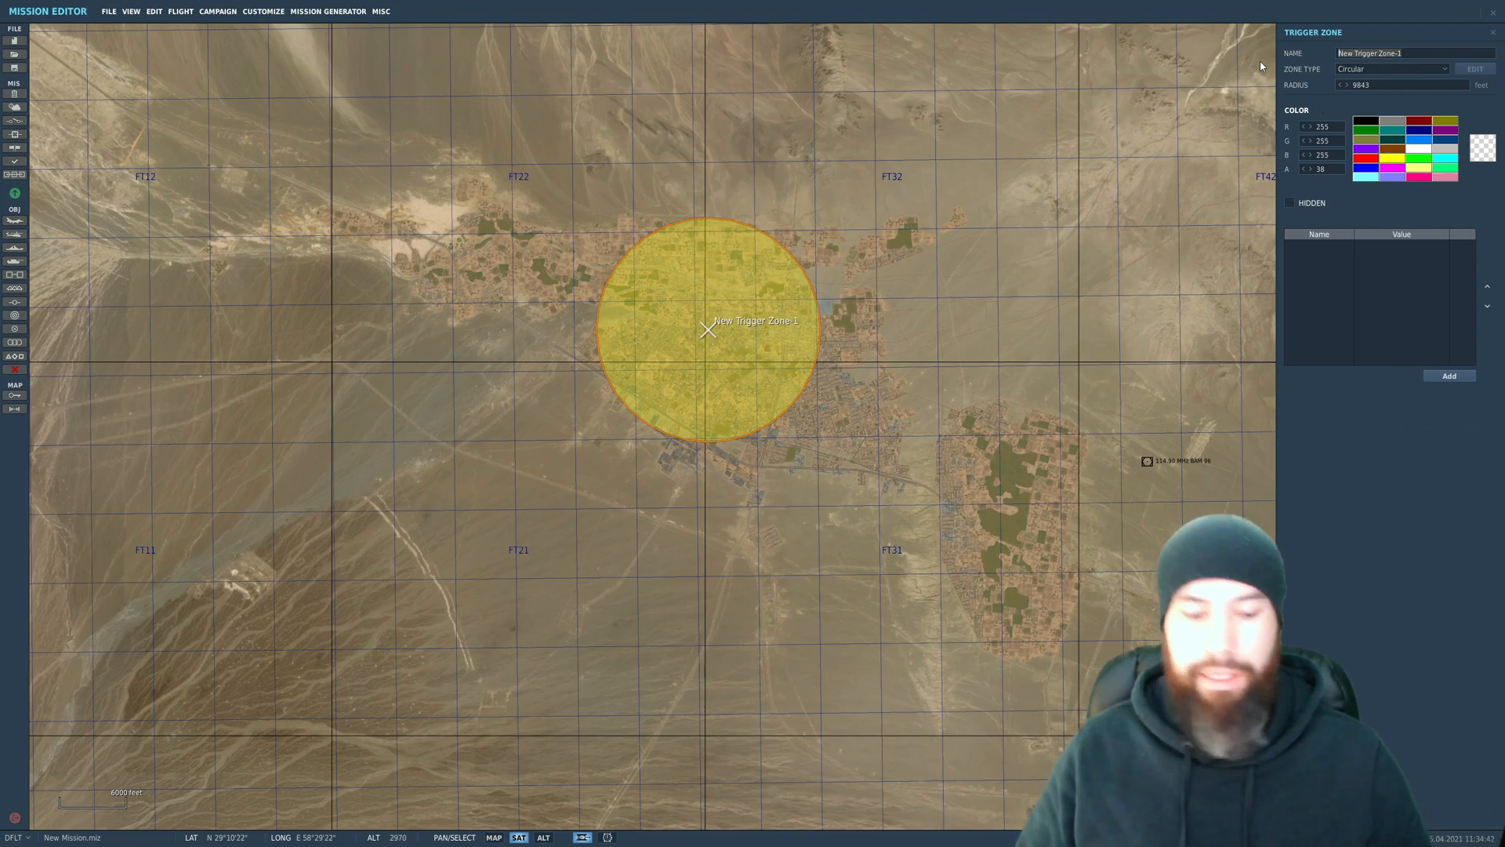
type("Destructi")
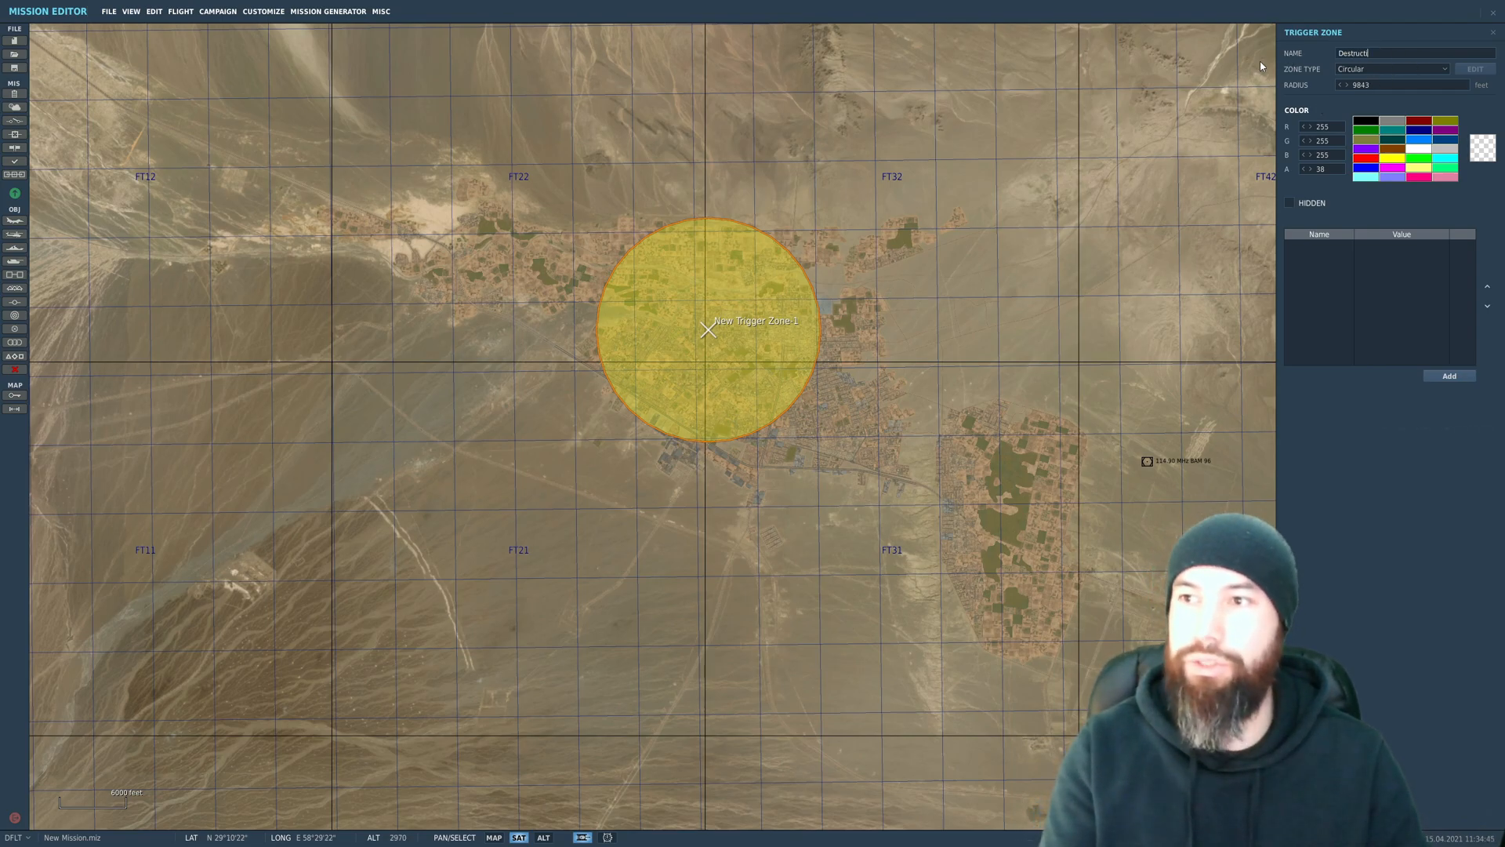
type("on zone 1")
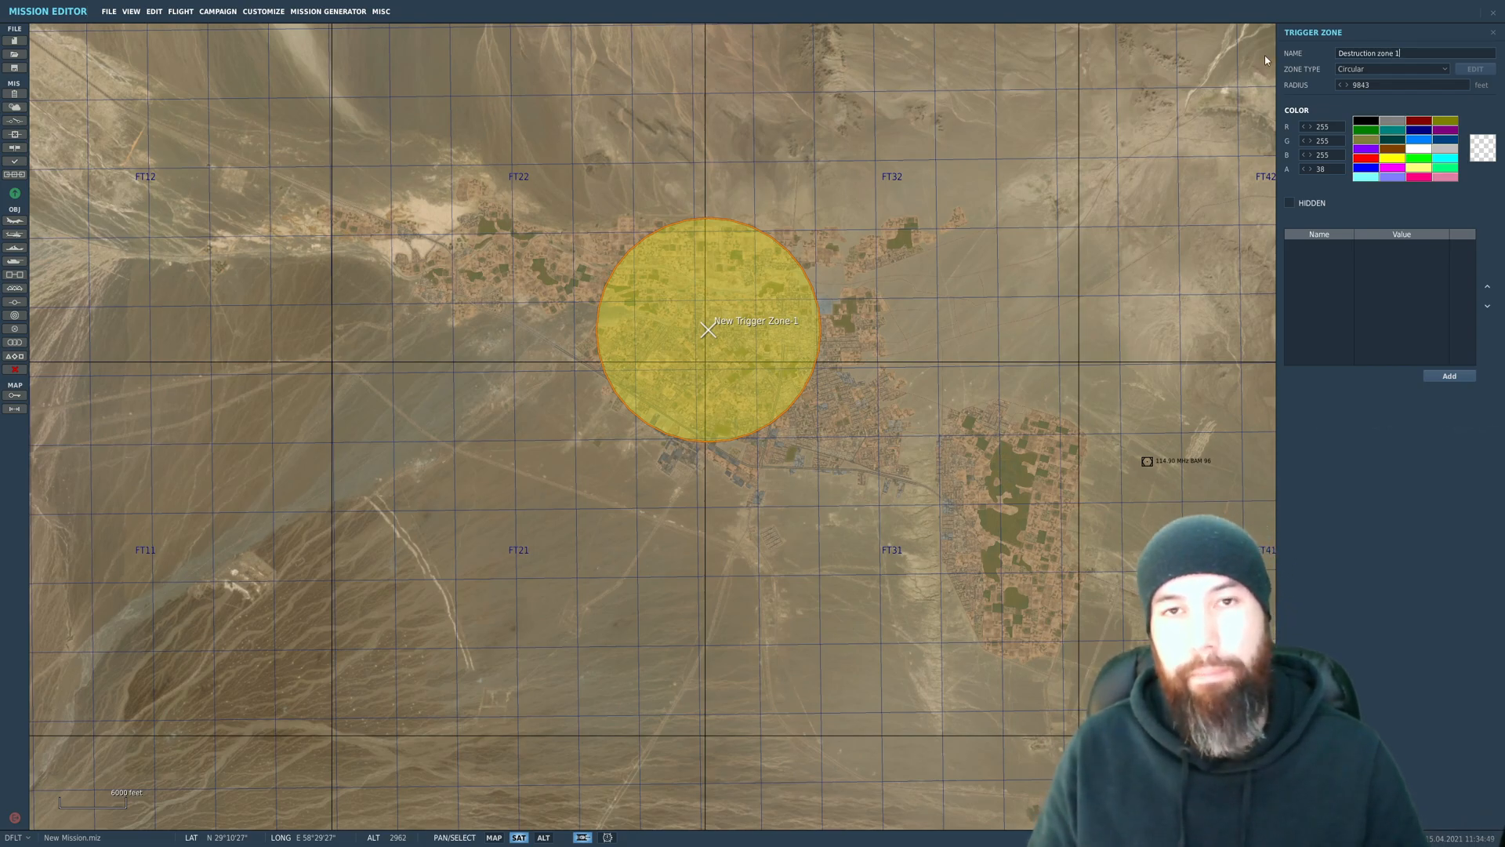
left_click(1351, 85)
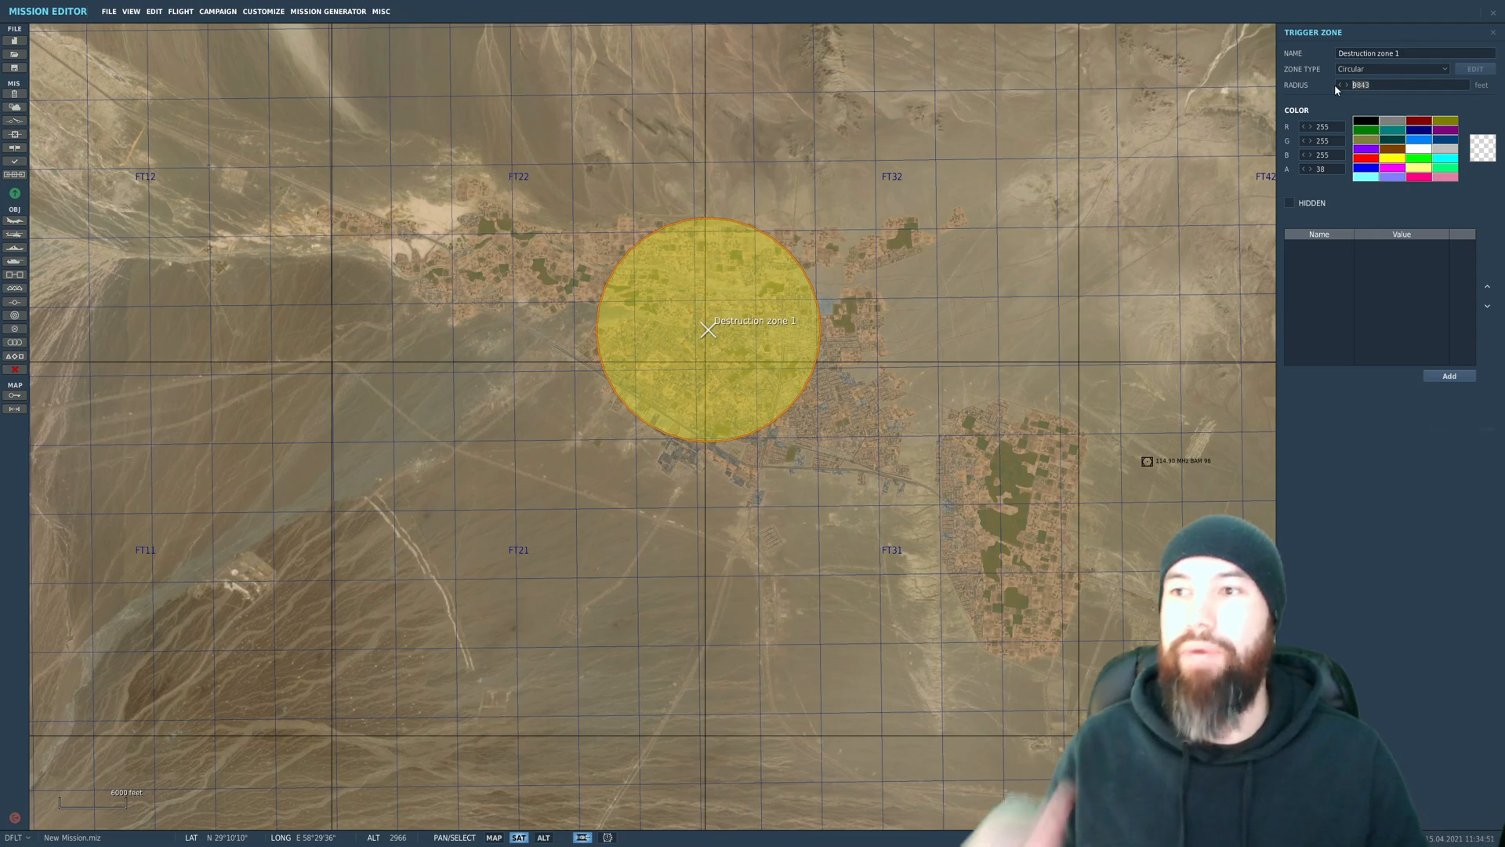
type("10000")
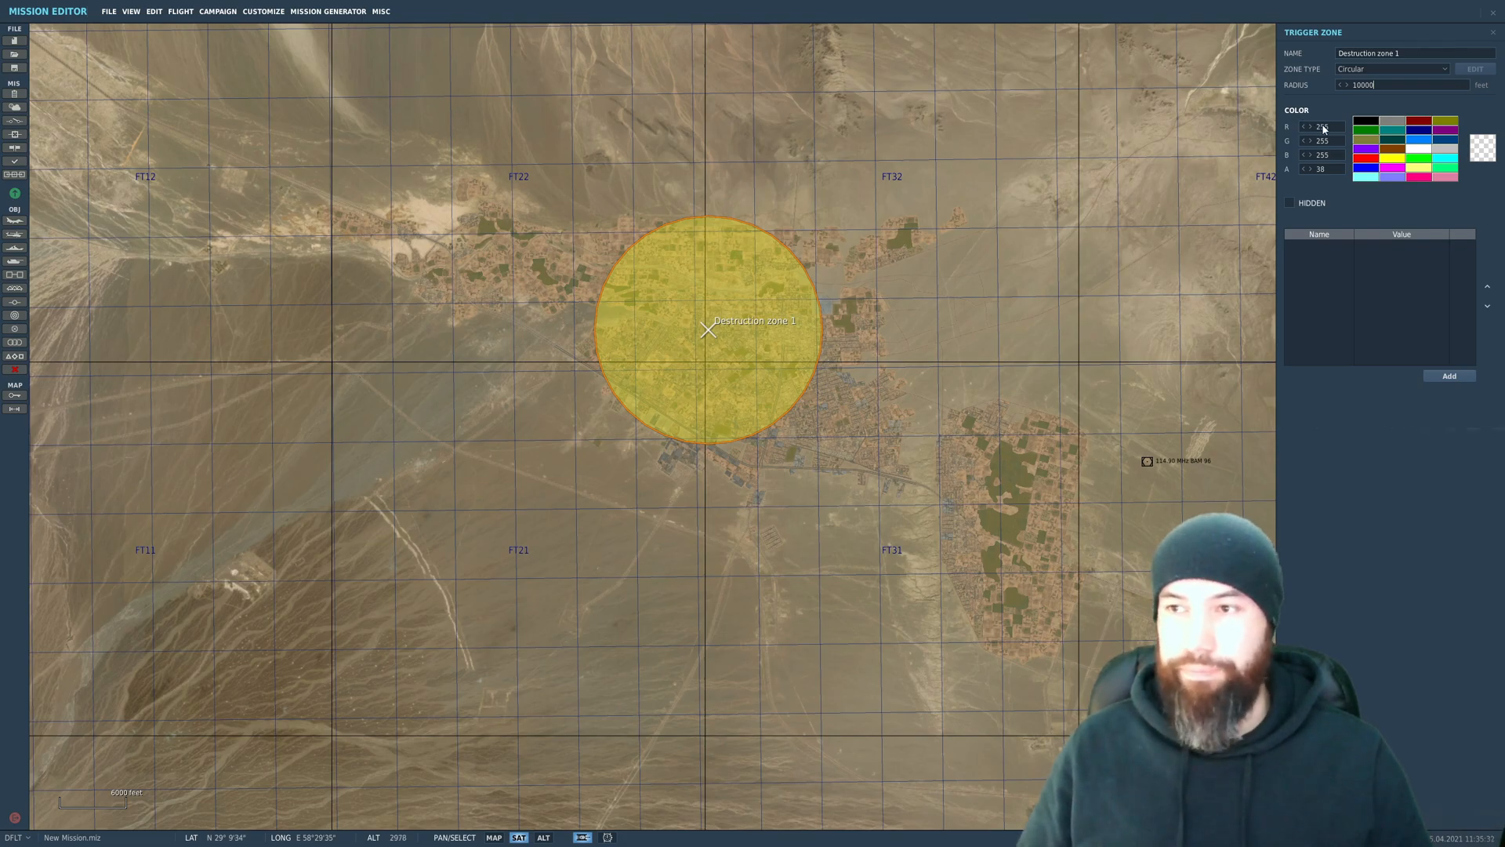
Step: Try the Quad-point zone type on Destruction zone 1 and return it to Circular
left_click(1372, 70)
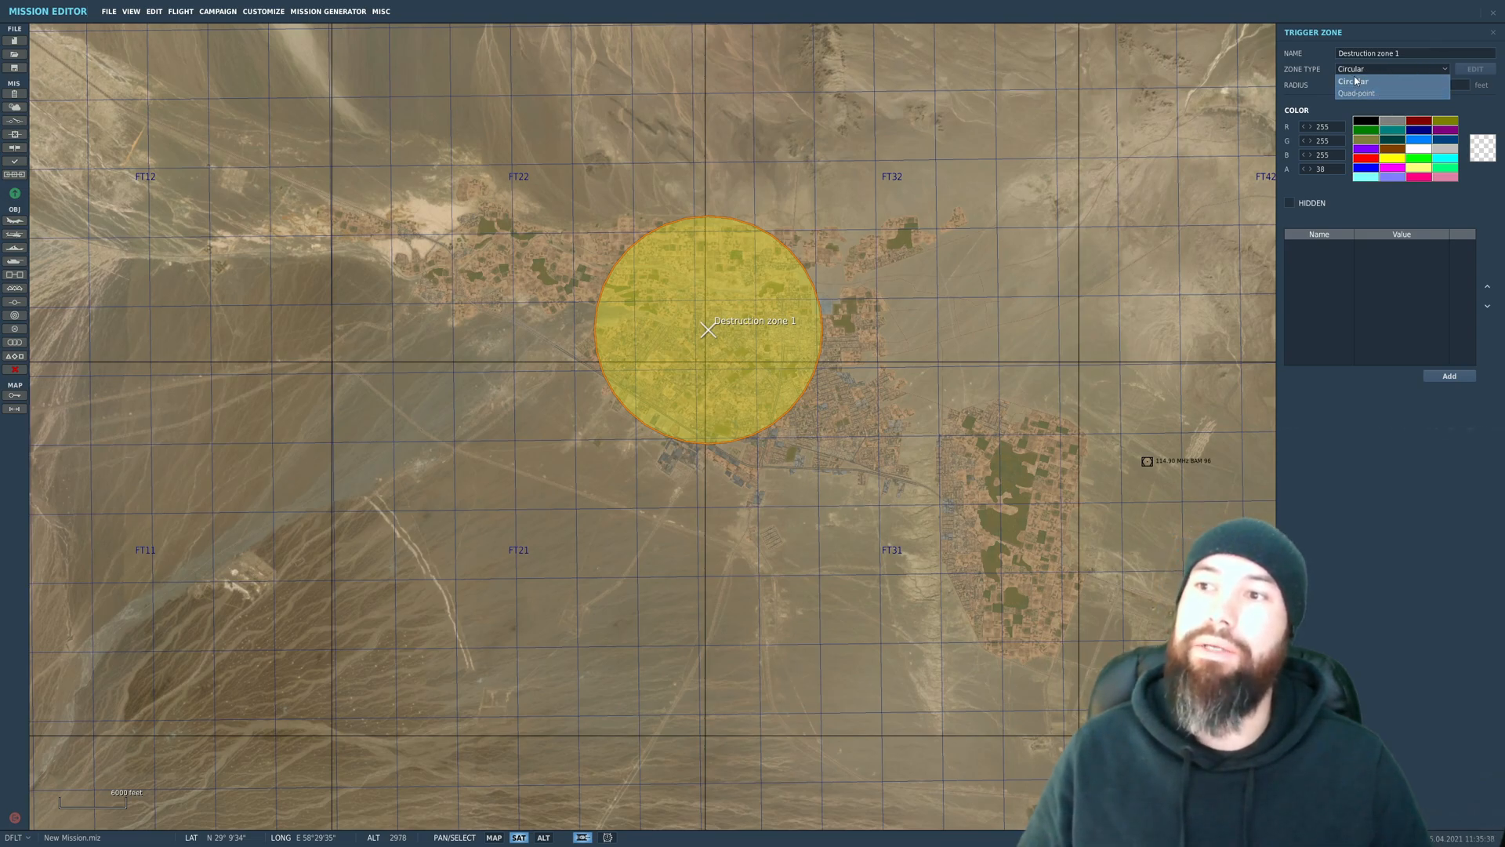
left_click(1363, 93)
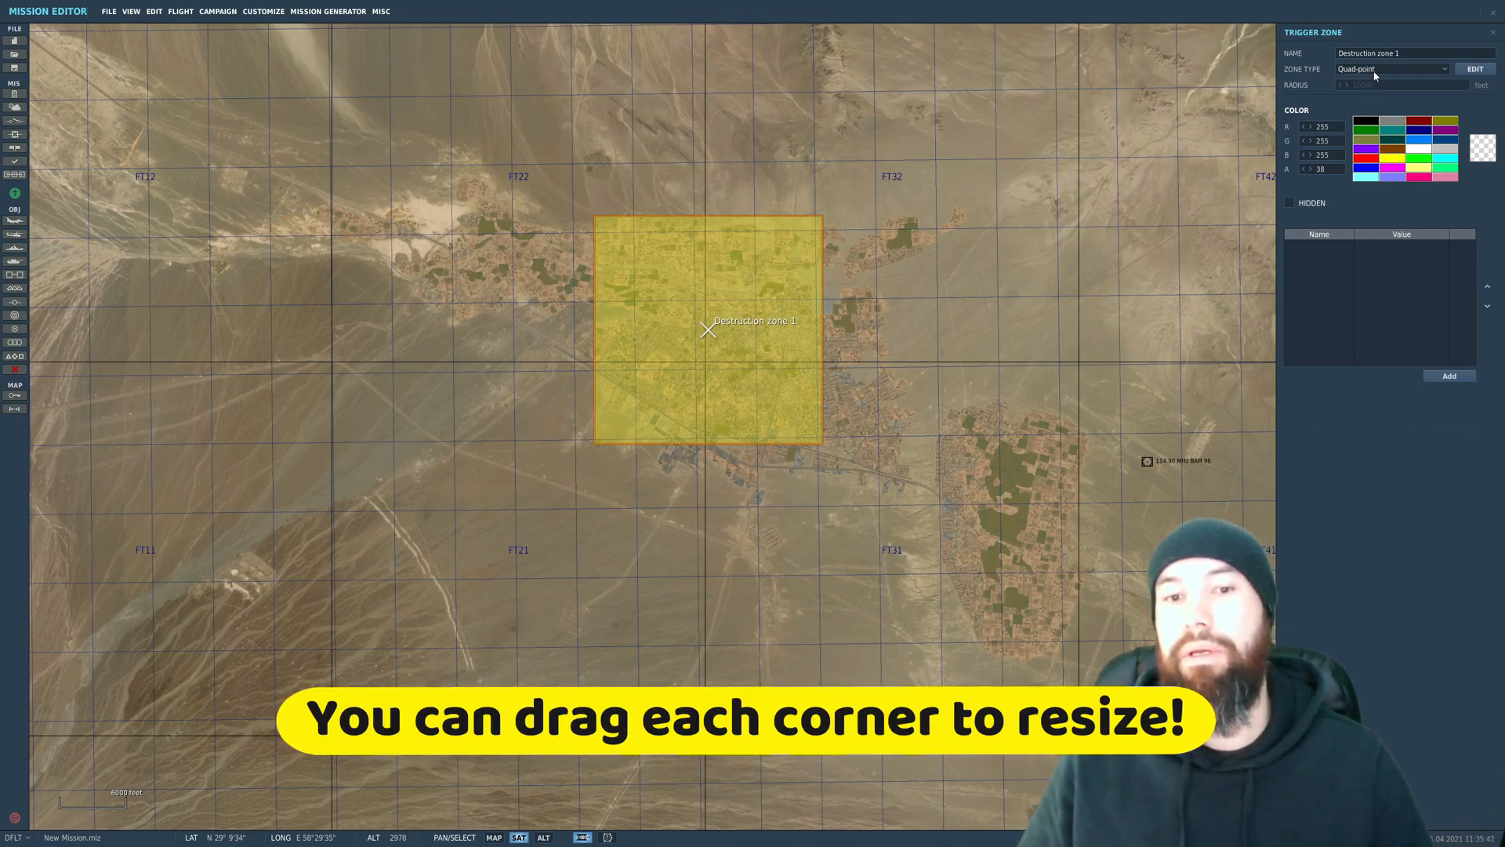
left_click(1374, 72)
left_click(1372, 81)
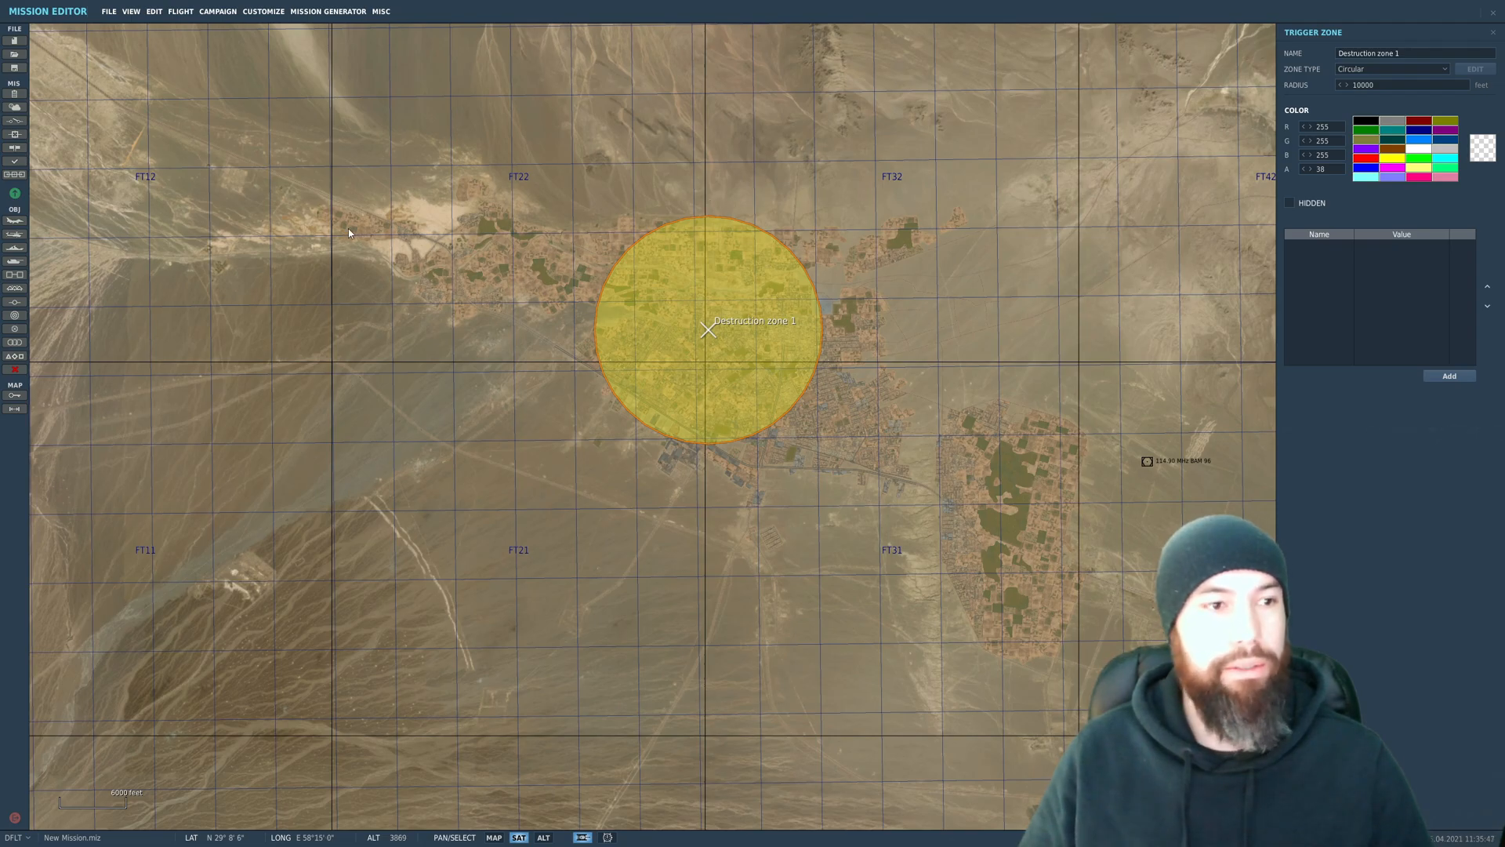
Step: Place a USA A-10A airplane group south of Destruction zone 1 and set its skill to Ace
left_click(14, 221)
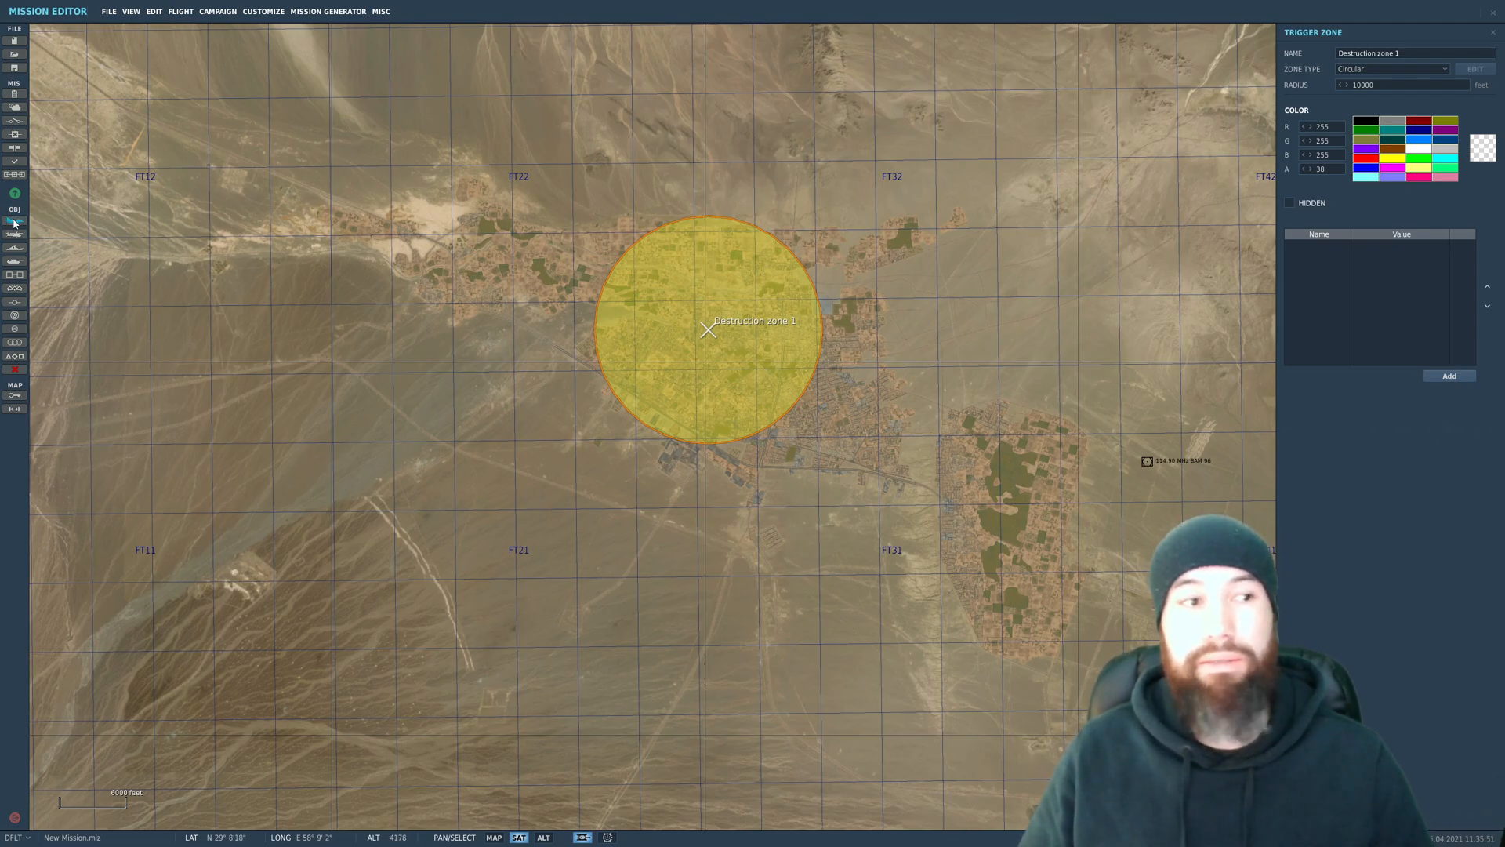
right_click_drag(803, 676, 742, 487)
left_click(671, 214)
left_click(723, 465)
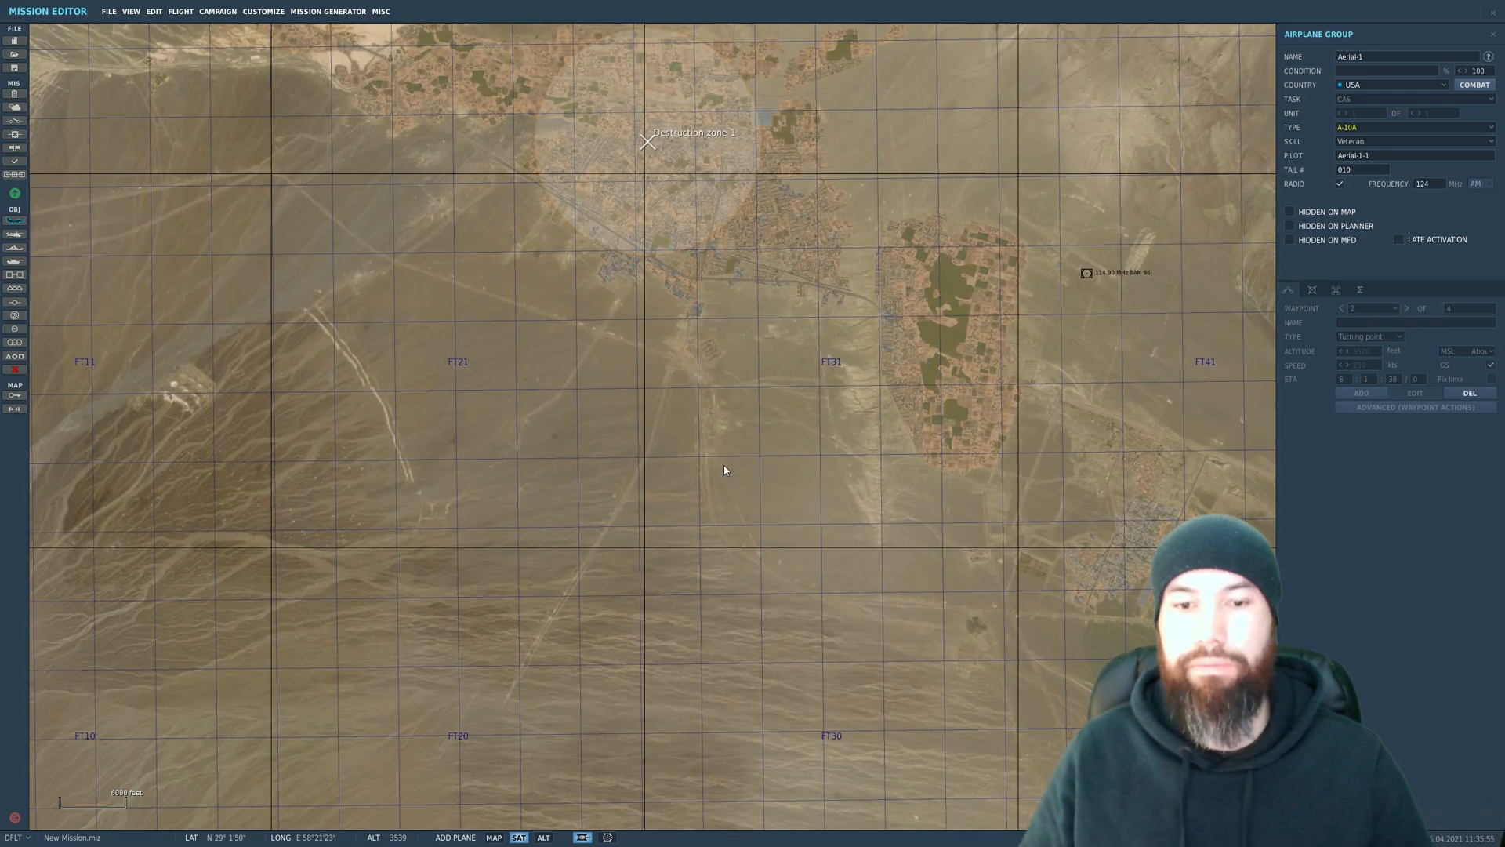
left_click(1374, 142)
left_click(1352, 191)
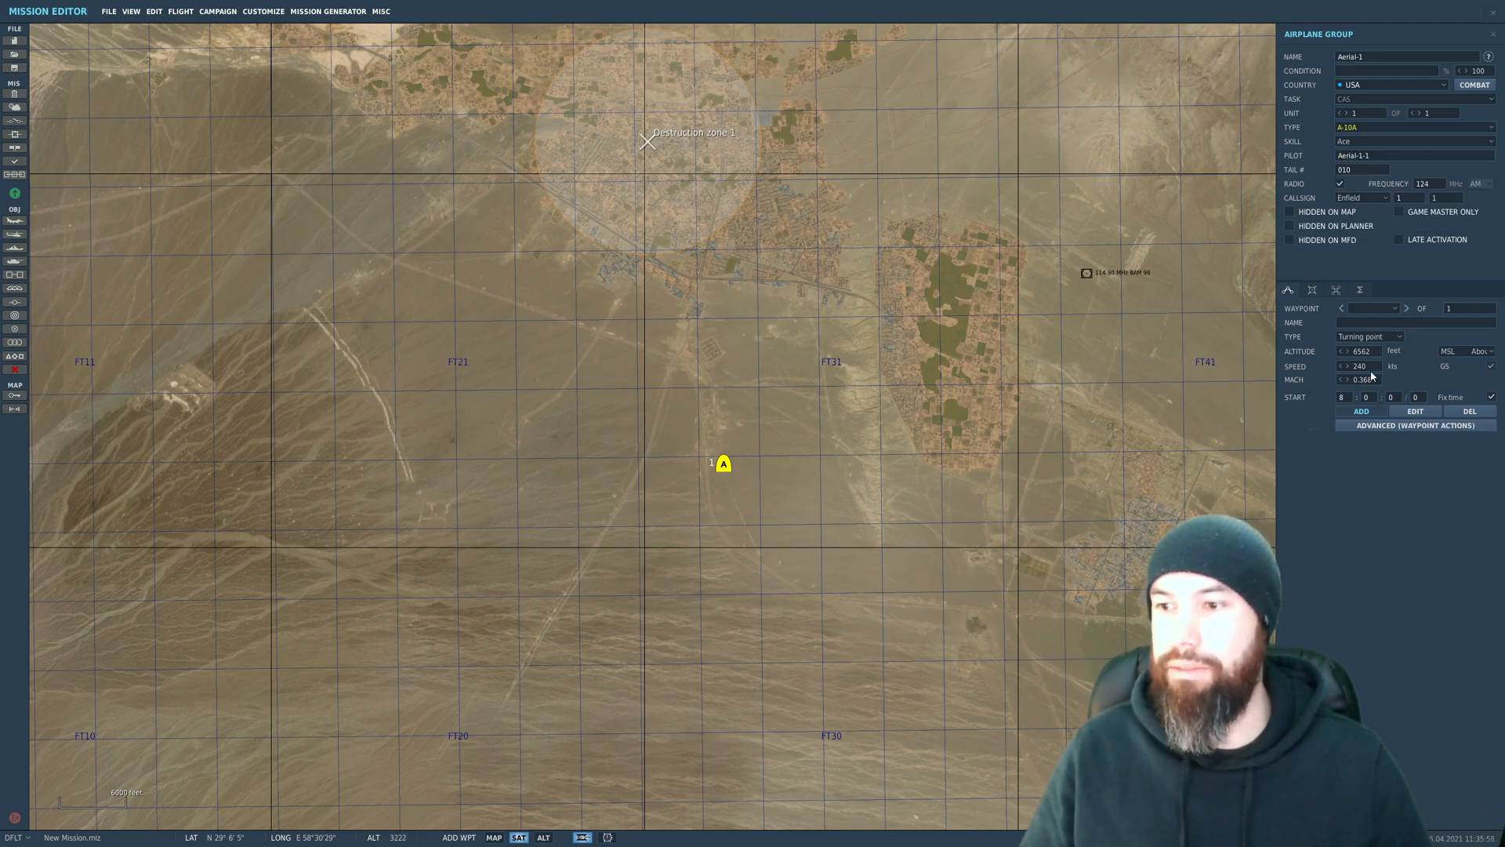
Step: Set the A-10A's starting waypoint altitude to 2000 feet and its speed to 250 kts
left_click_drag(1371, 351, 1315, 363)
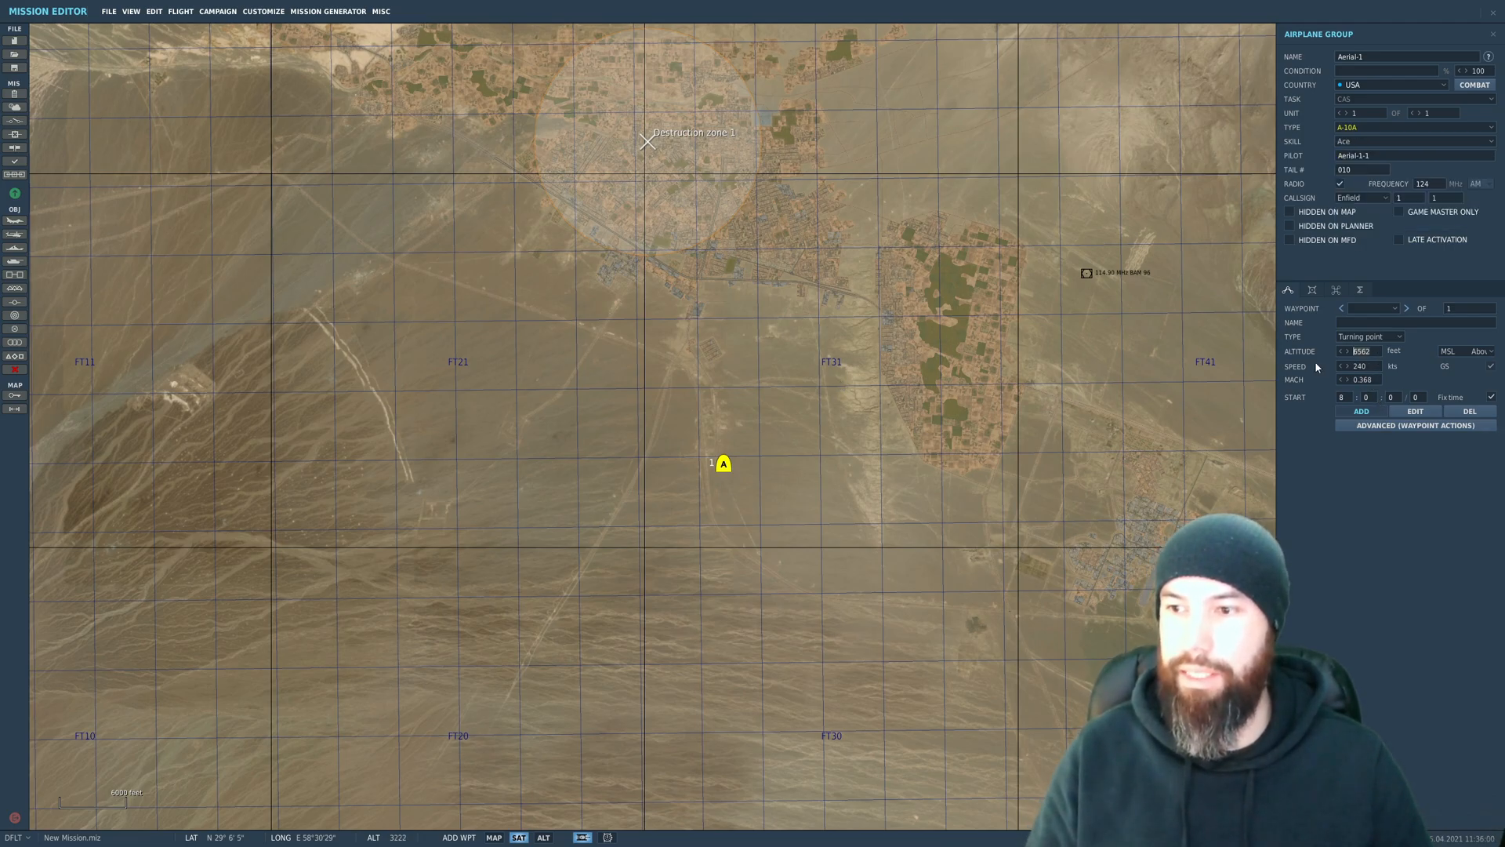
type("2000")
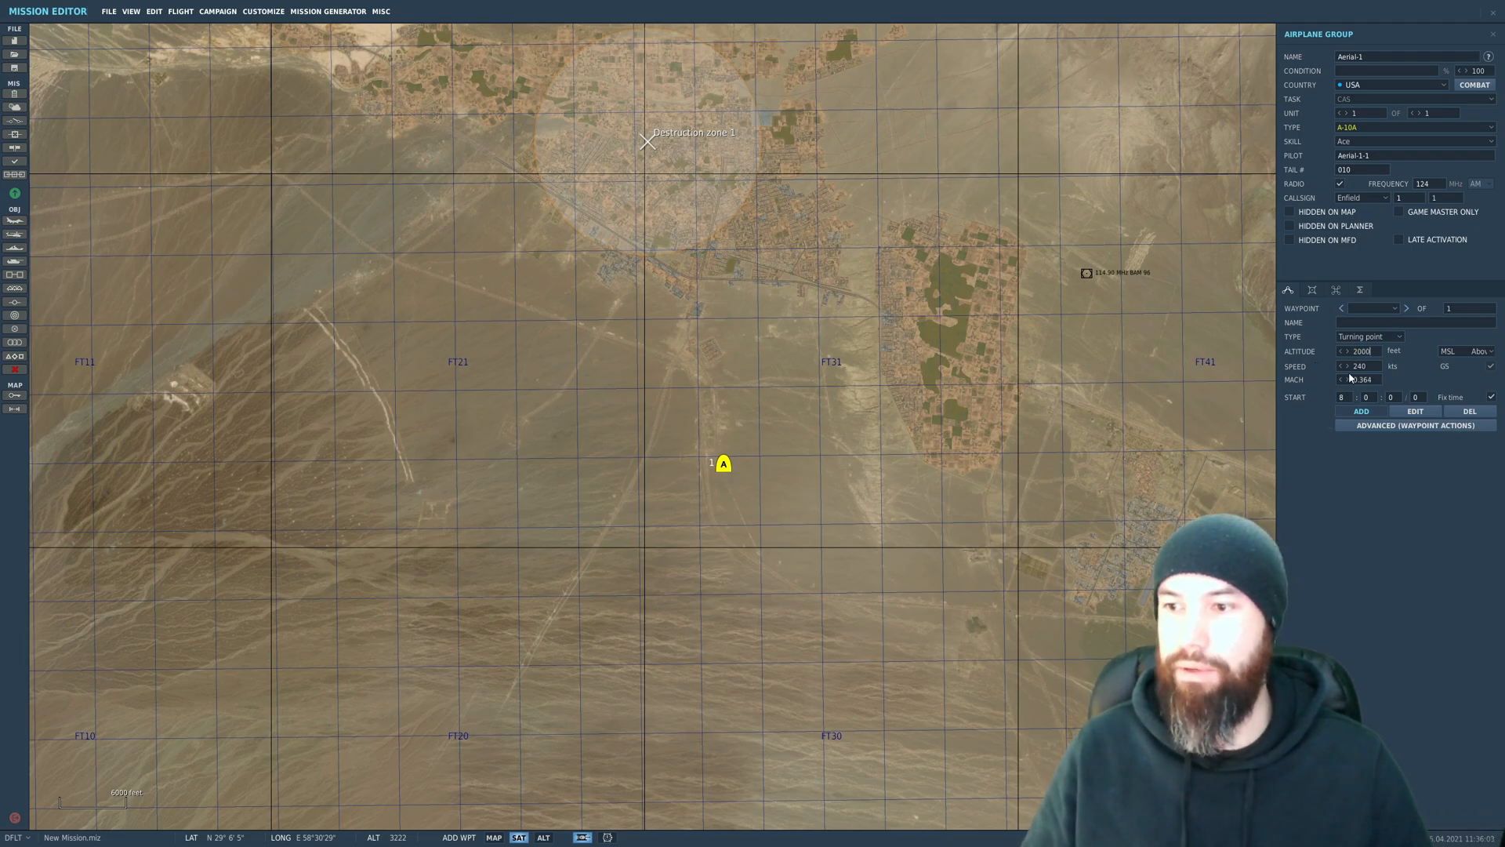
left_click_drag(1367, 367, 1350, 368)
type("250")
Step: Add a waypoint near the centre of Destruction zone 1 and give it a Perform Task action of Orbit
right_click_drag(619, 110, 662, 215)
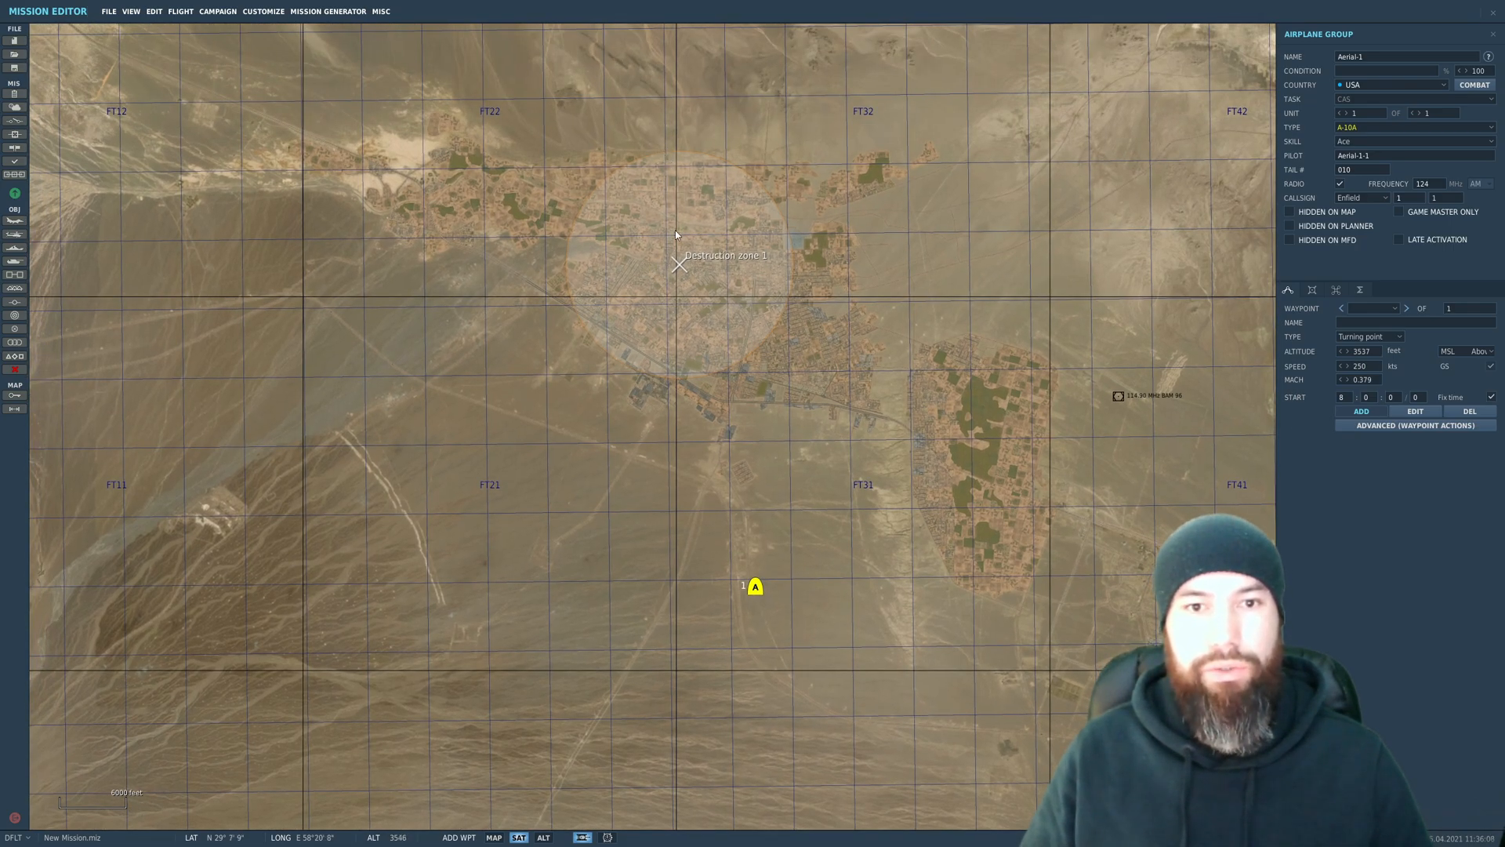
left_click(676, 244)
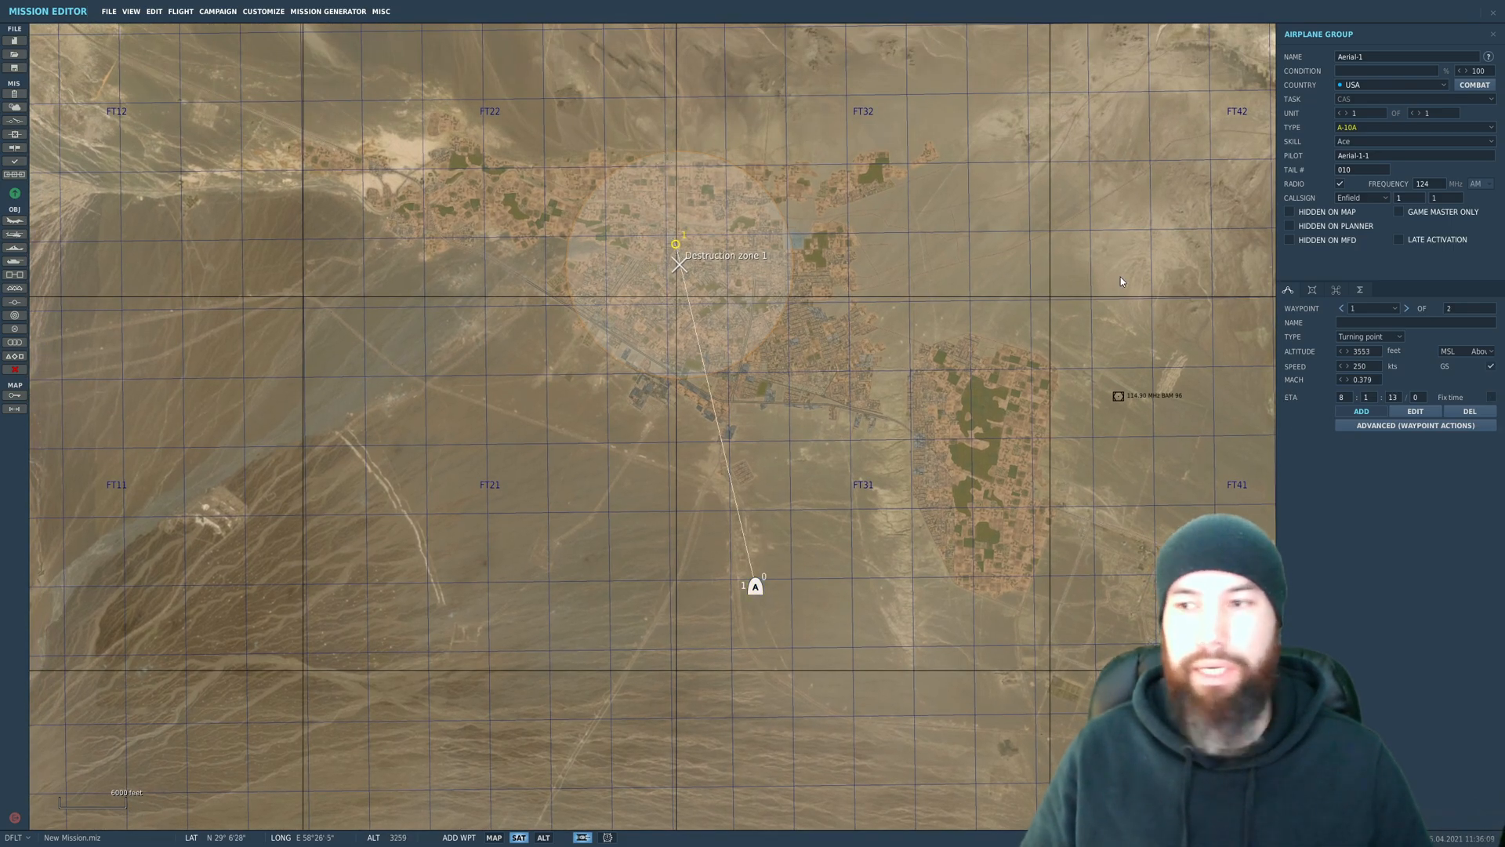
left_click(1376, 425)
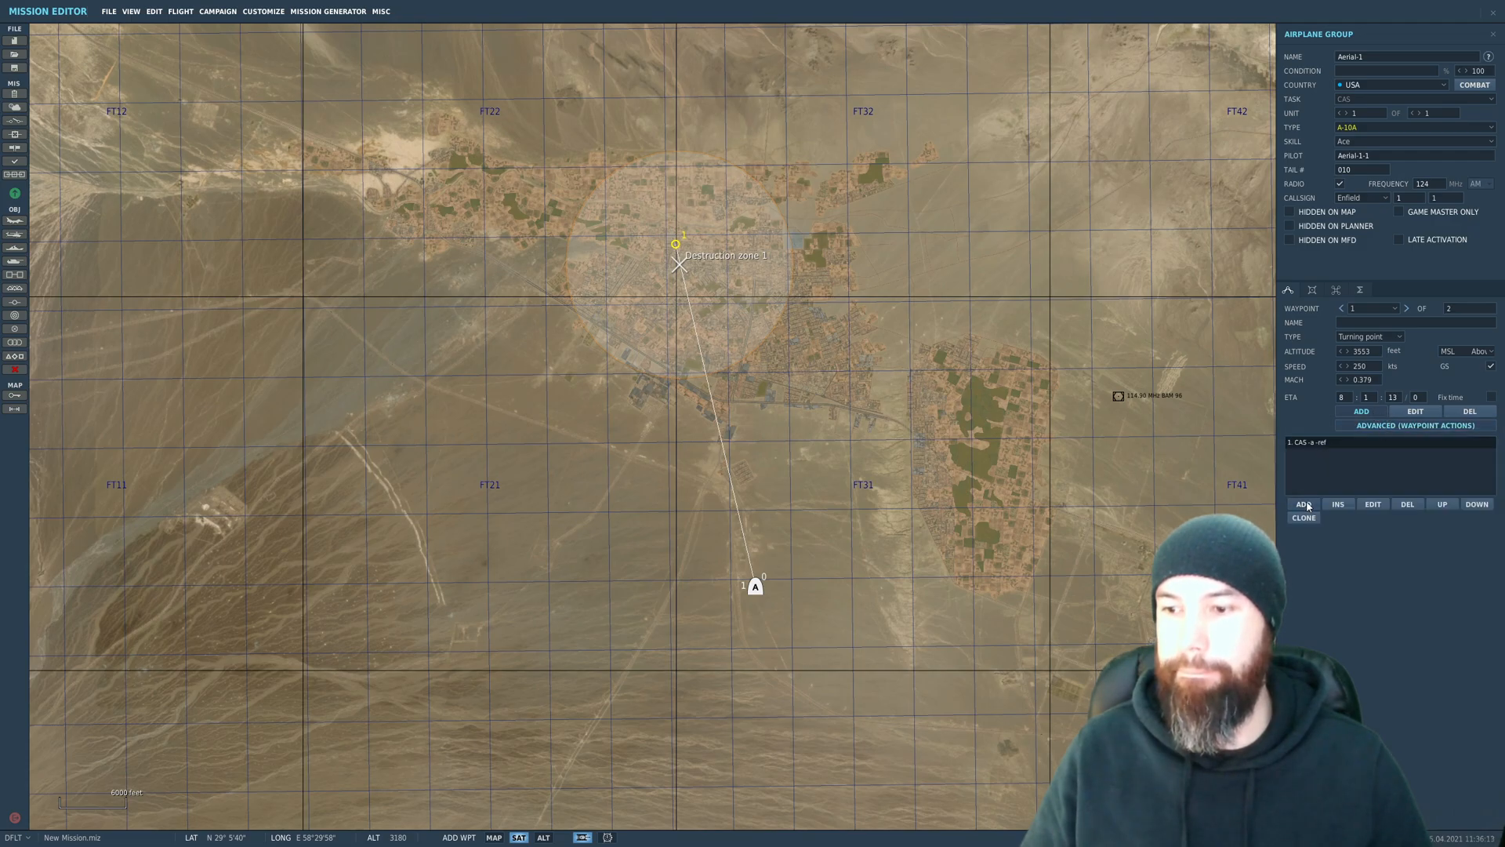
left_click(1303, 504)
left_click(1145, 283)
left_click(1136, 320)
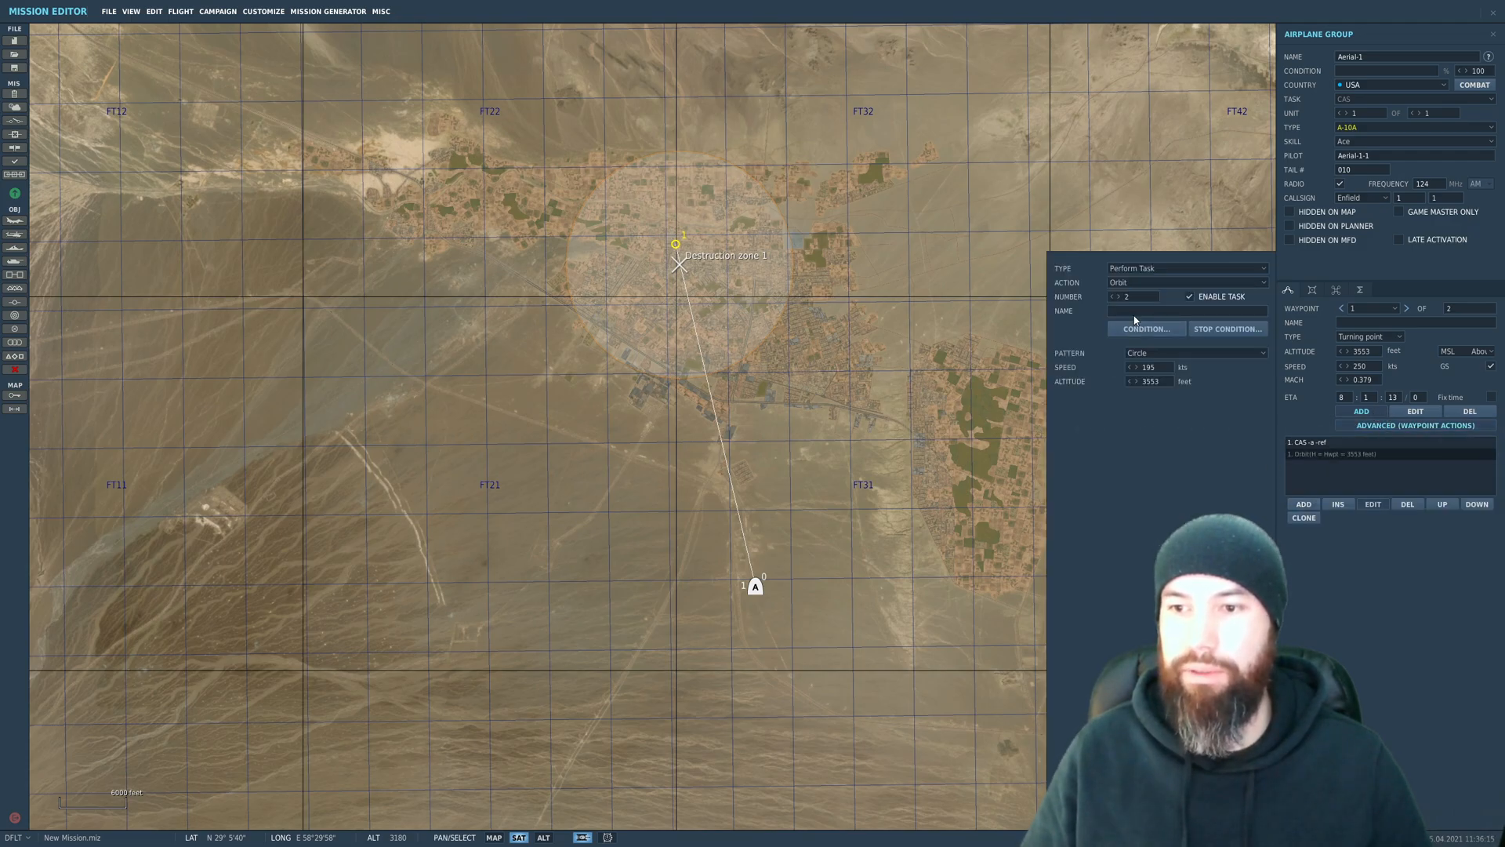
Step: Set the orbit task's speed to 250 kts and its altitude to 2000 feet
double_click(1161, 368)
type("250")
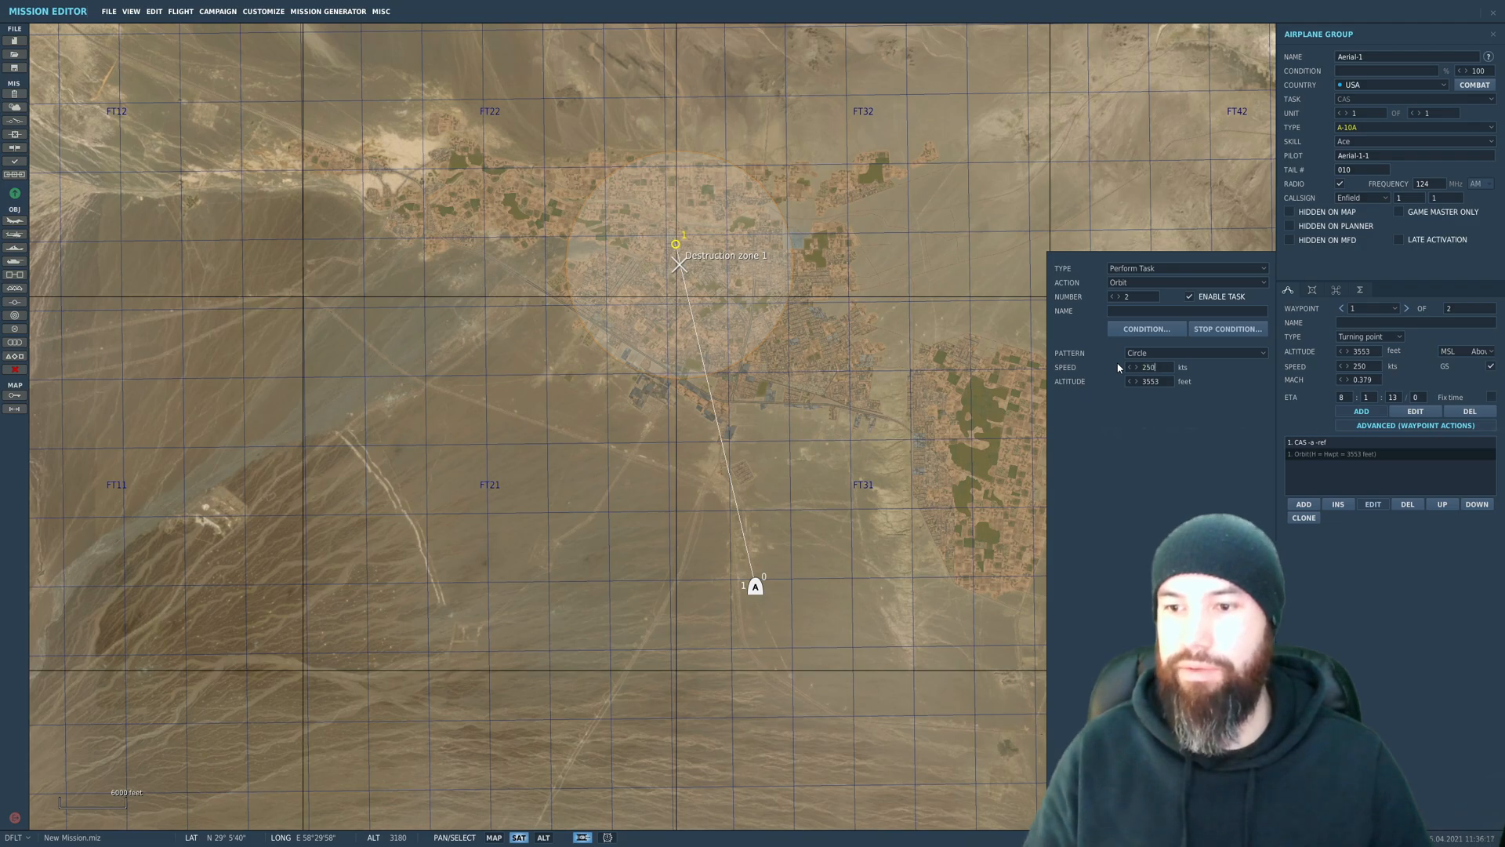
key("Tab")
type("2000")
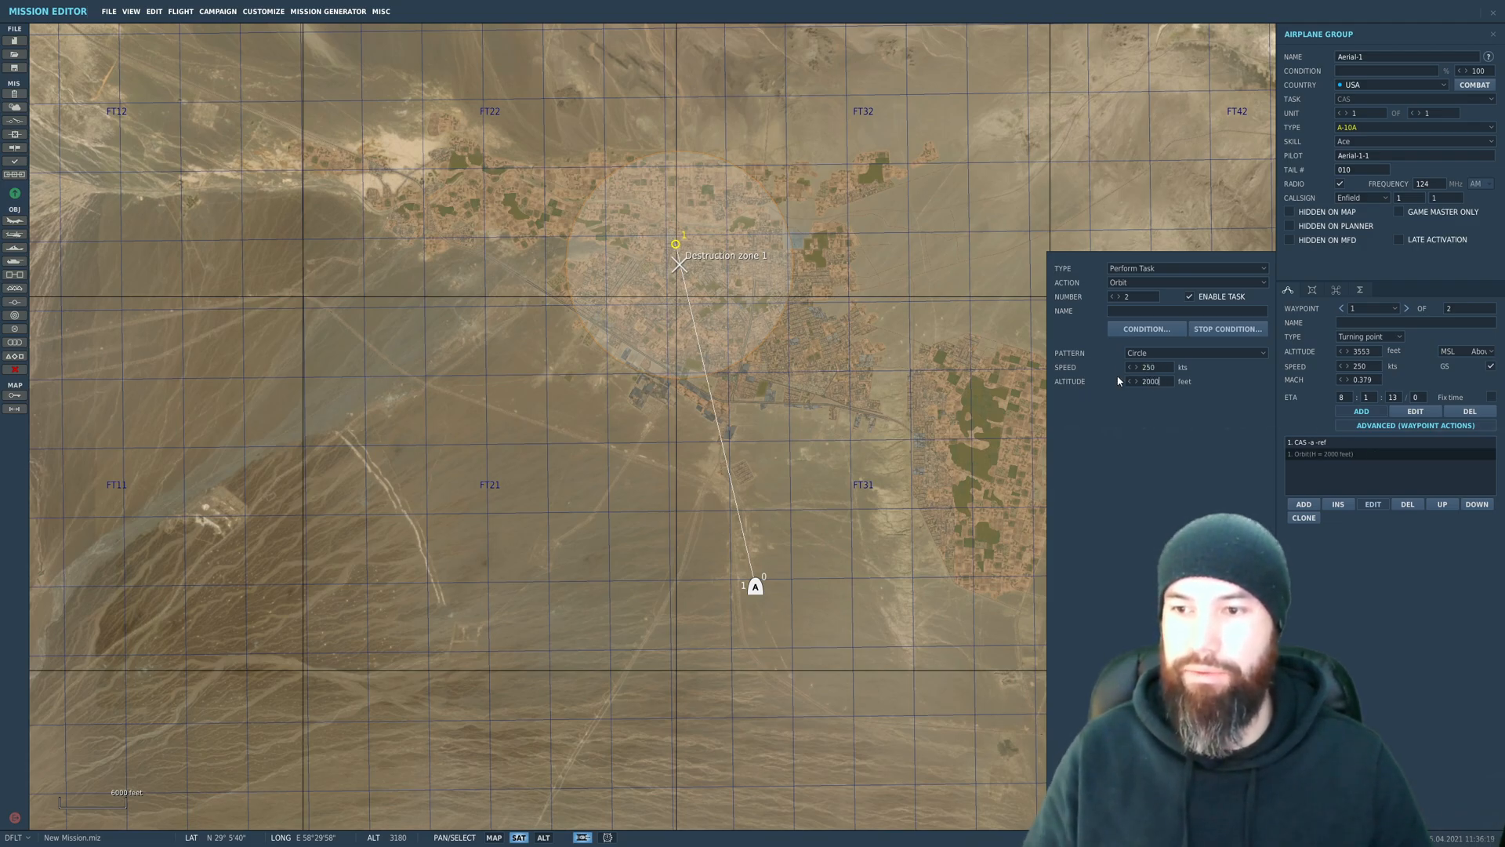
Step: Give the orbit task a stop condition with a duration of 15 minutes
left_click(1146, 328)
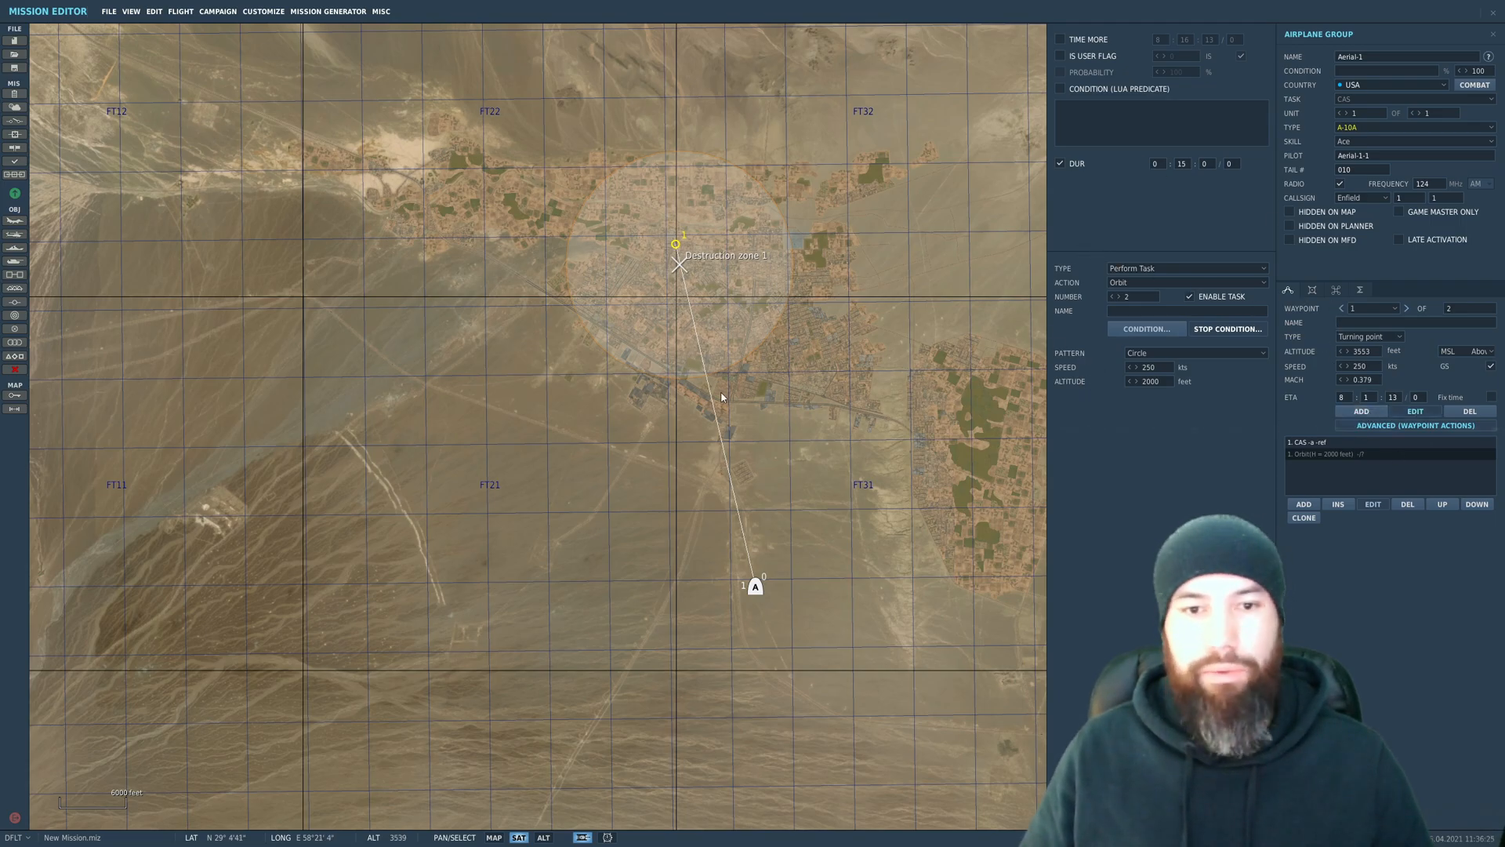
left_click(569, 349)
left_click(677, 245)
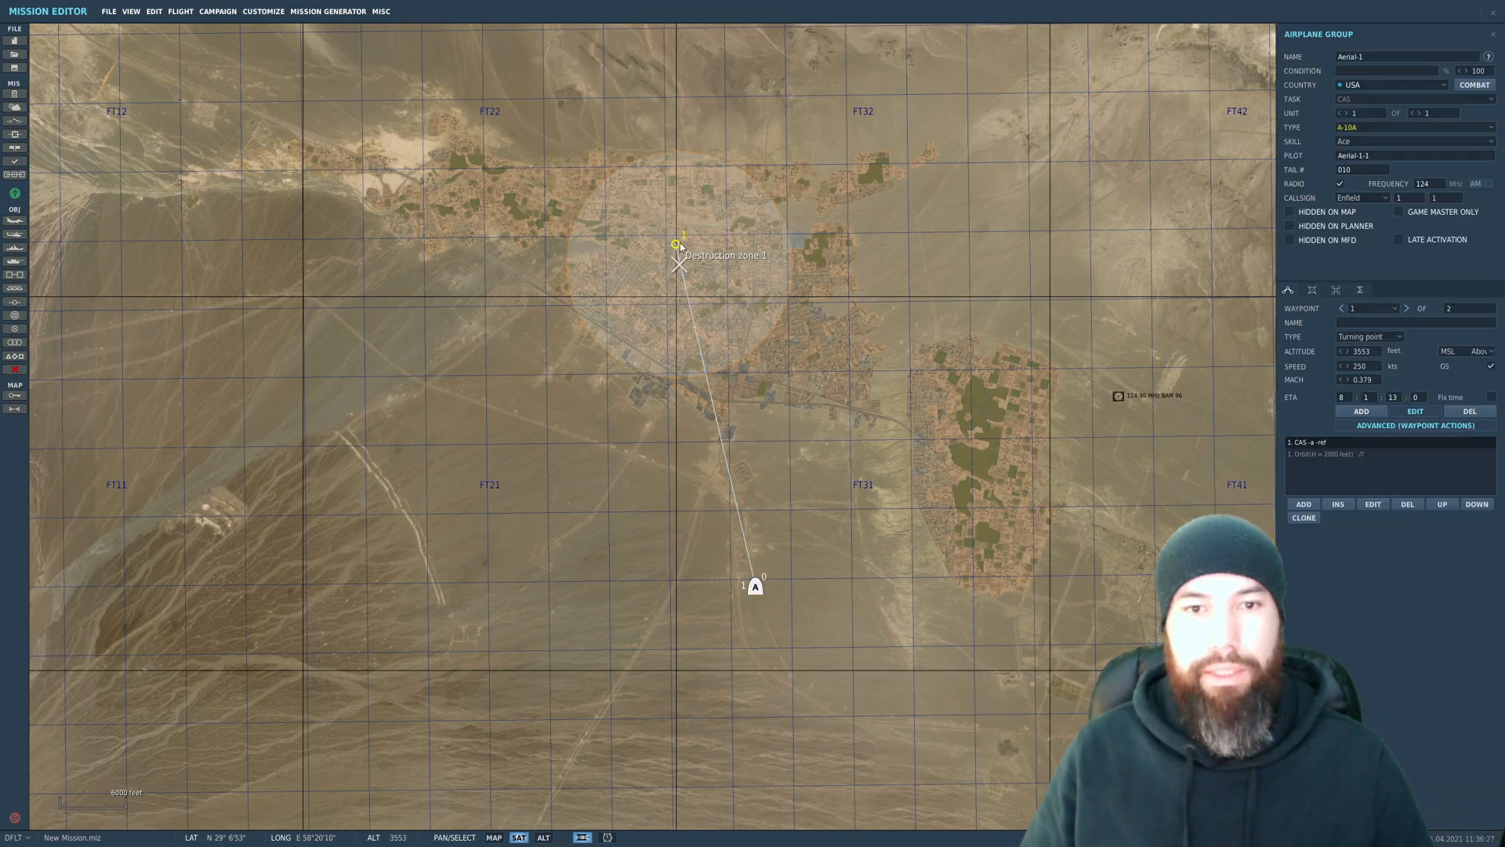
Step: Add an A-10A waypoint at the southwest edge of Destruction zone 1 and delete the extra one placed northwest of it
left_click(1342, 410)
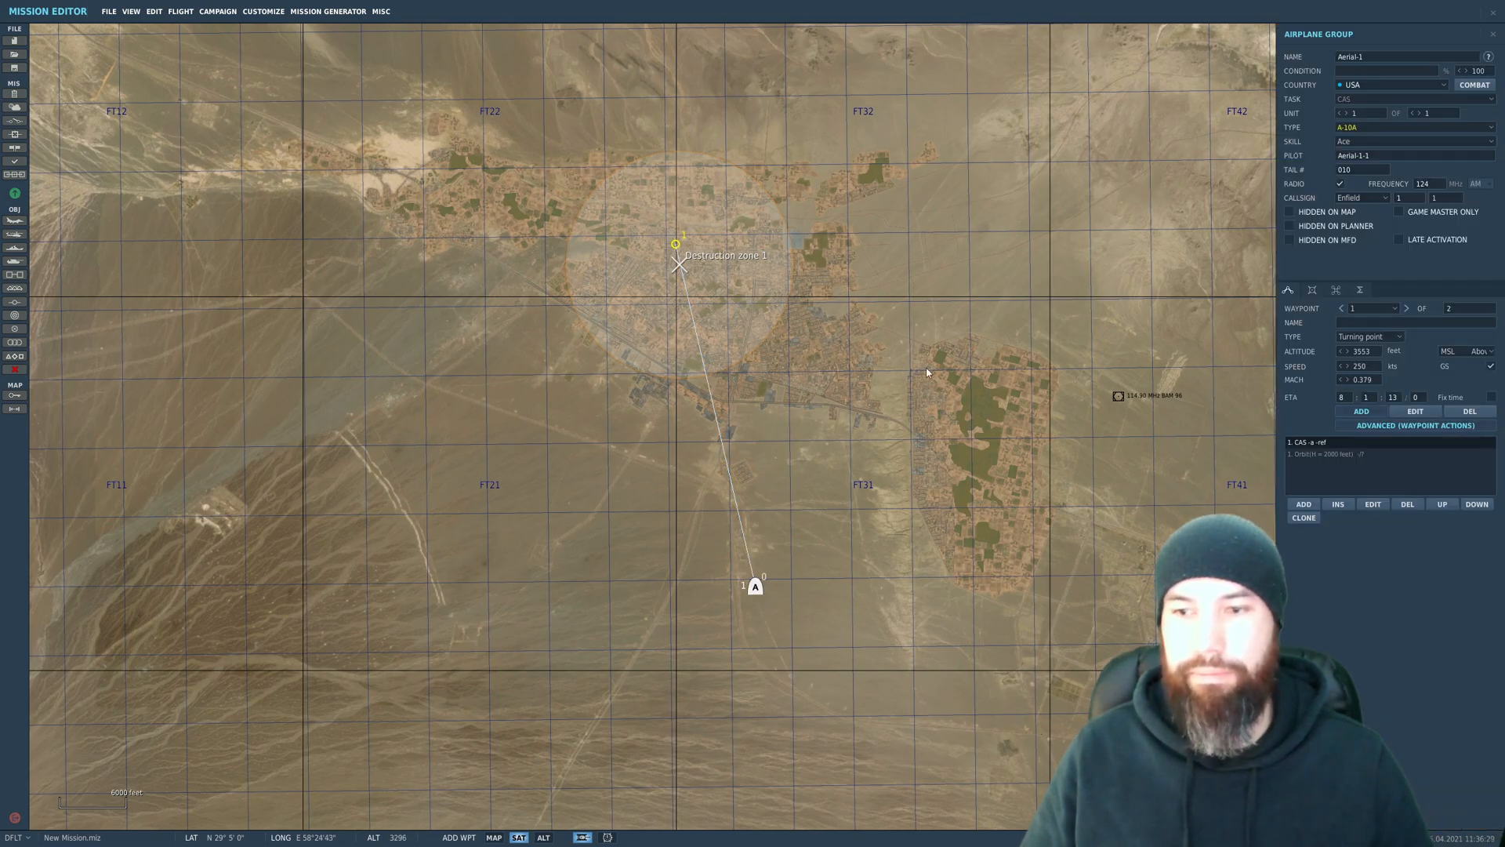
left_click(578, 347)
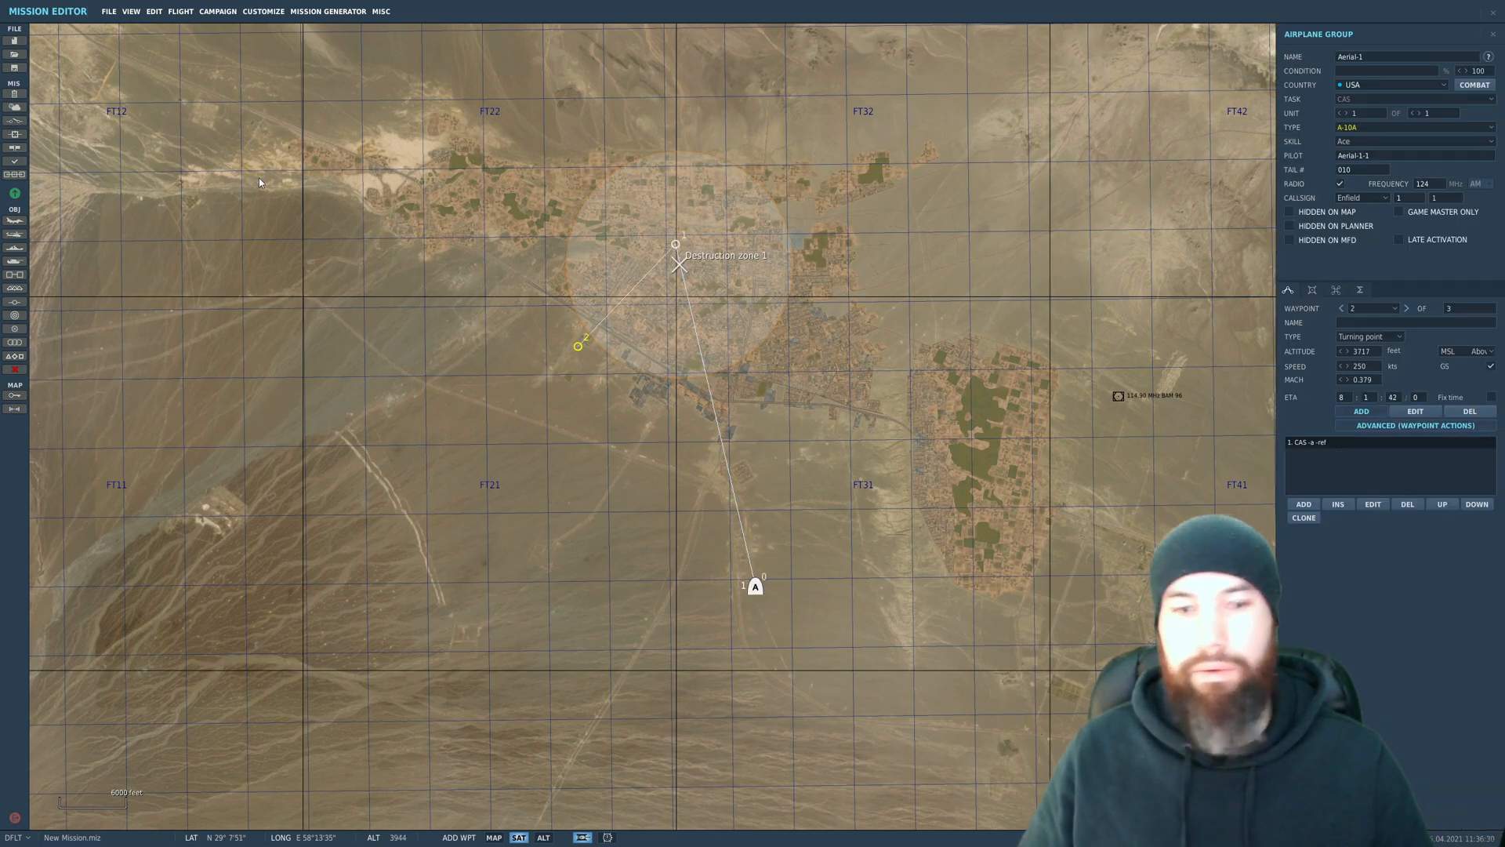
left_click(350, 201)
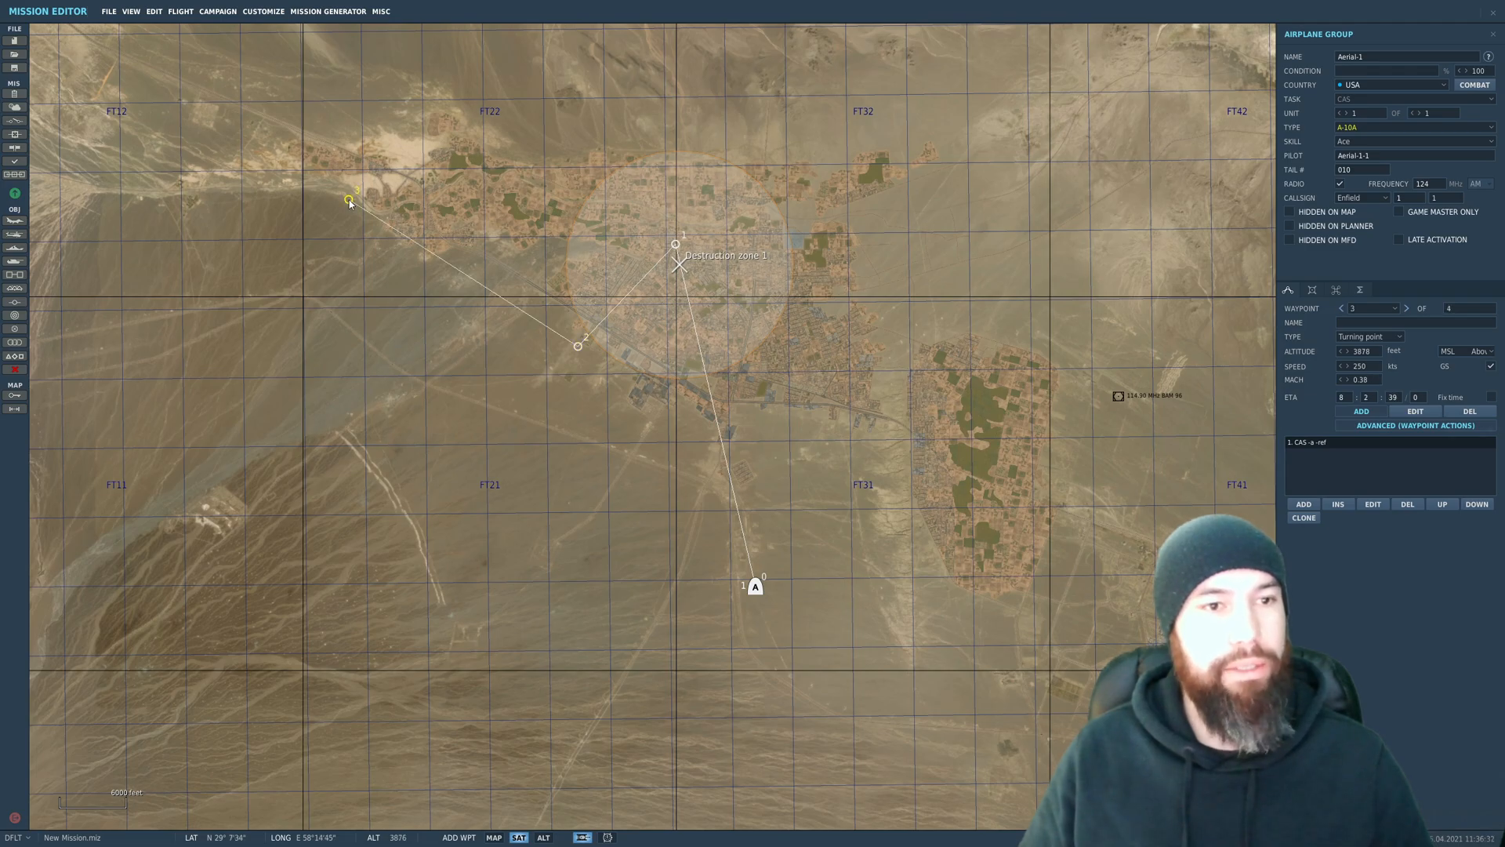
left_click(1470, 411)
left_click(457, 398)
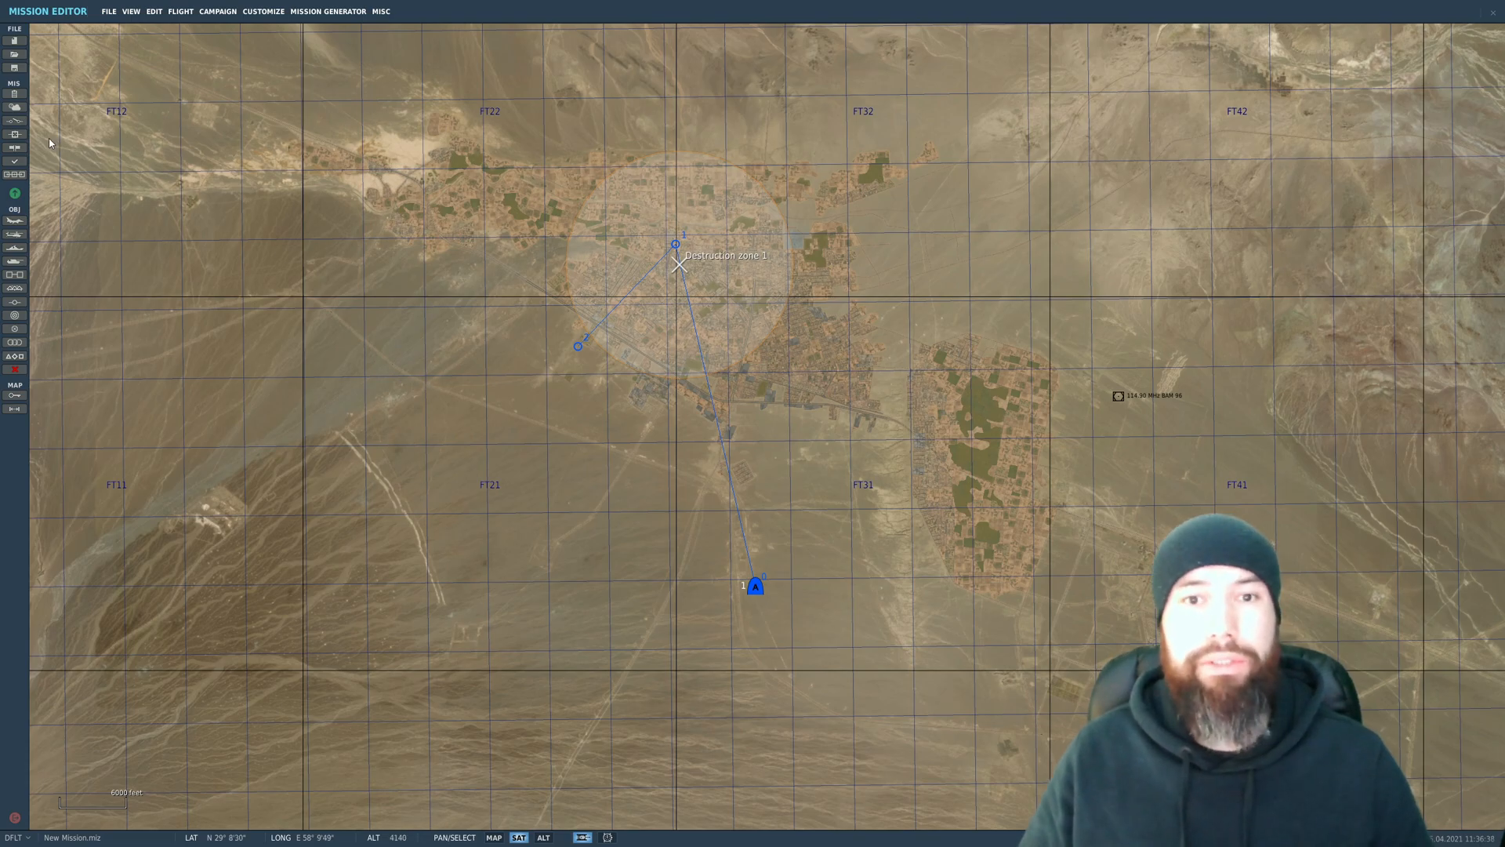
Step: Create a mission trigger of type 1 ONCE and name it Destruction 1
left_click(14, 121)
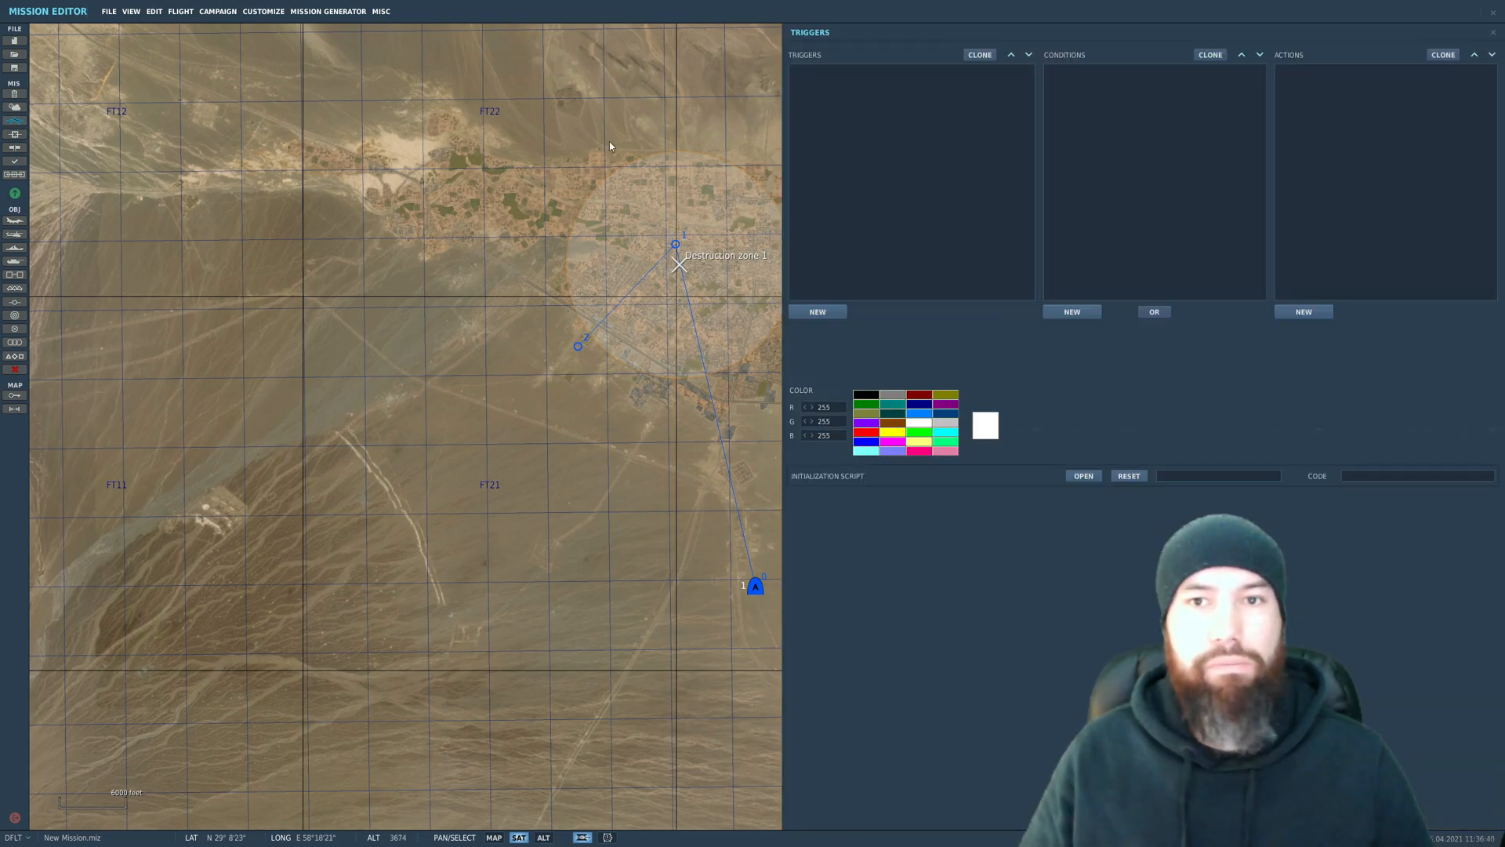
left_click(824, 317)
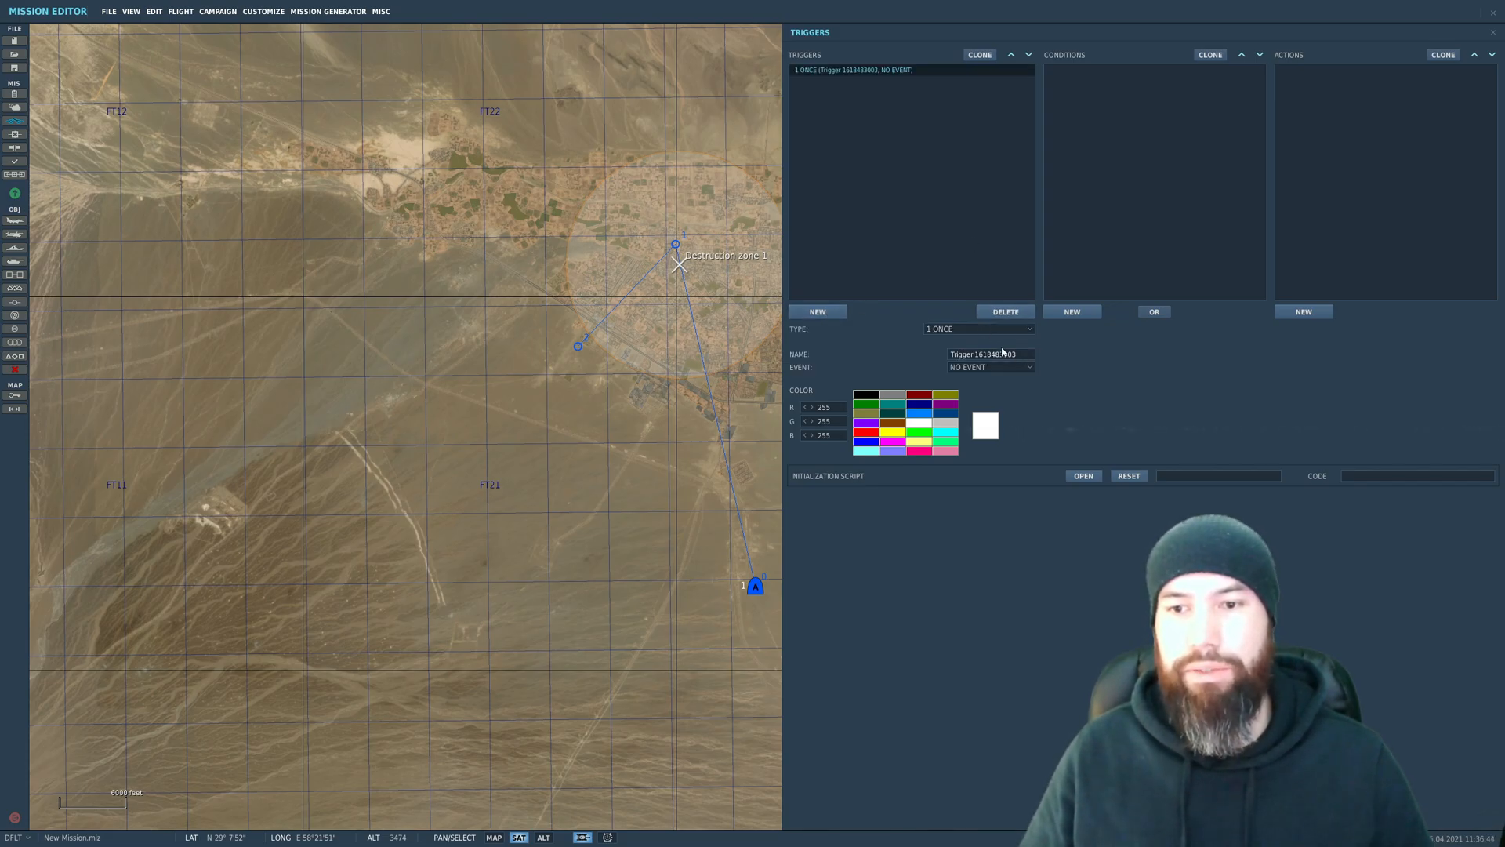
type("Destruction")
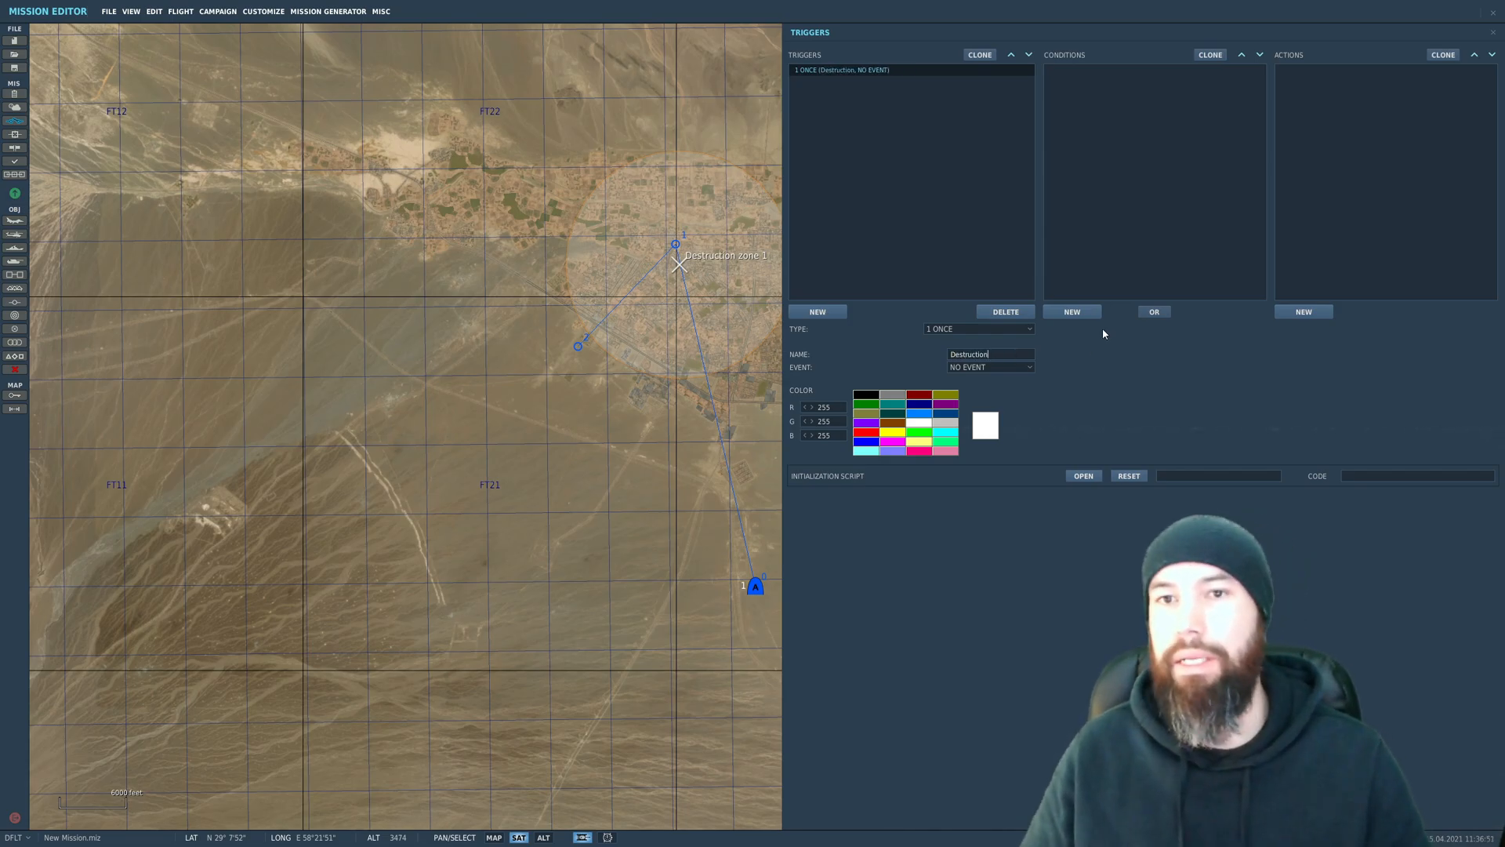
type(" 1")
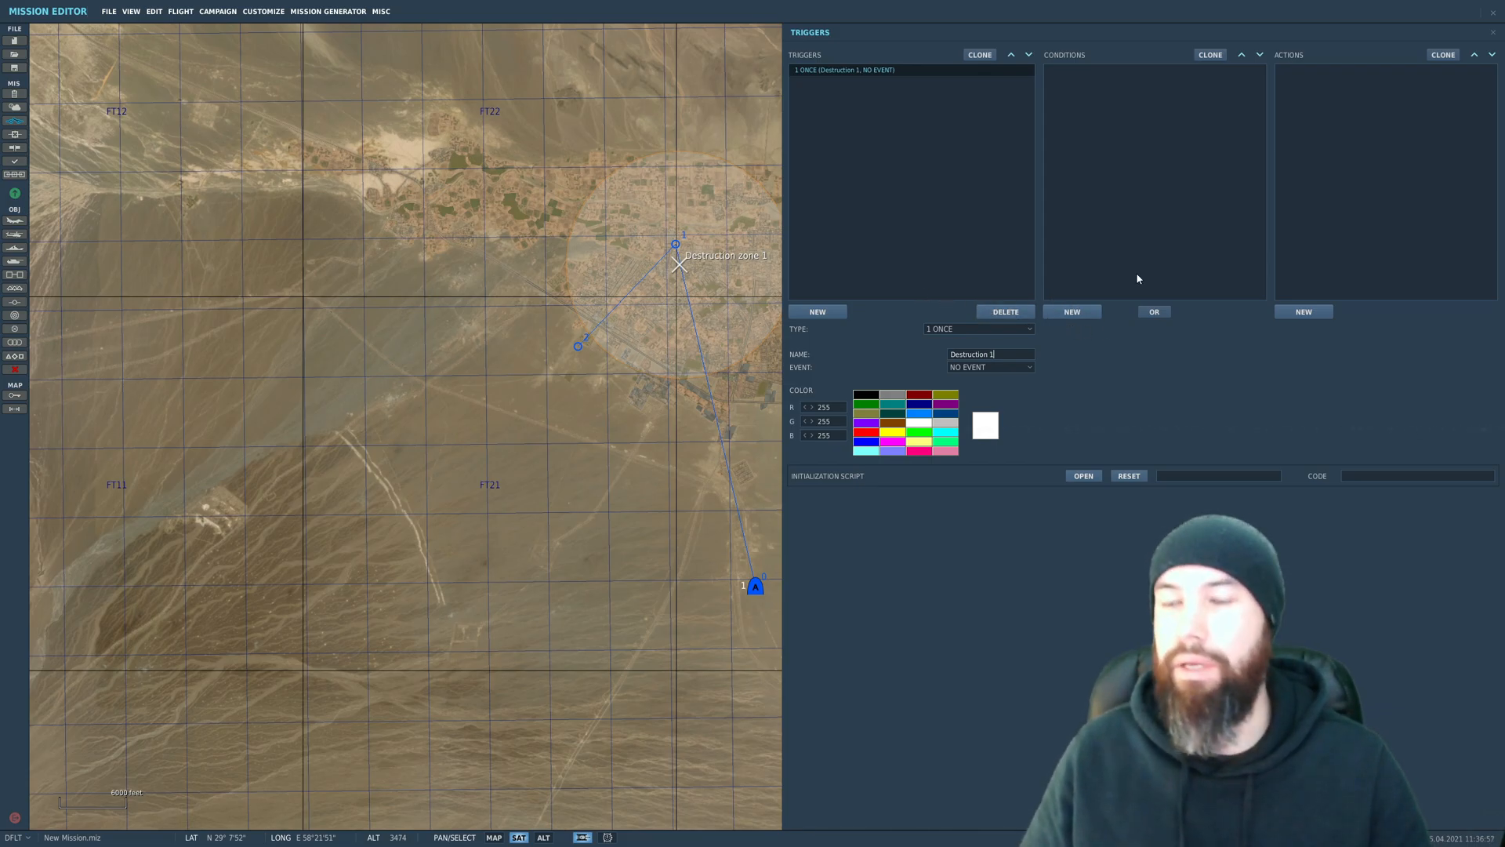
Step: Add a SCENERY DESTRUCTION ZONE action for Destruction zone 1 to the trigger, with a destruction level of 50%
left_click(1309, 313)
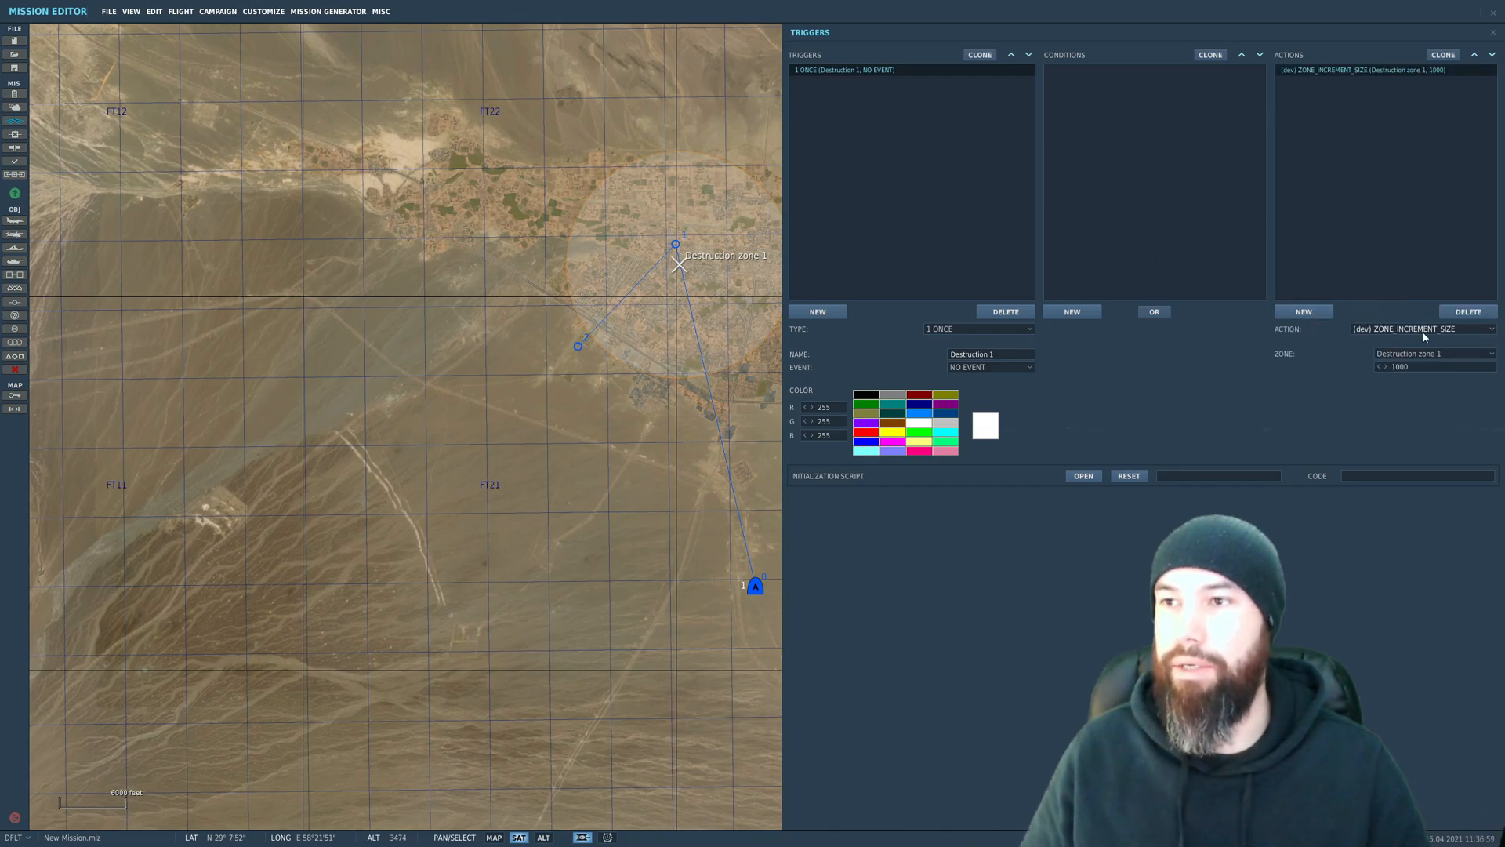
left_click(1443, 330)
scroll(1446, 388, "down", 5)
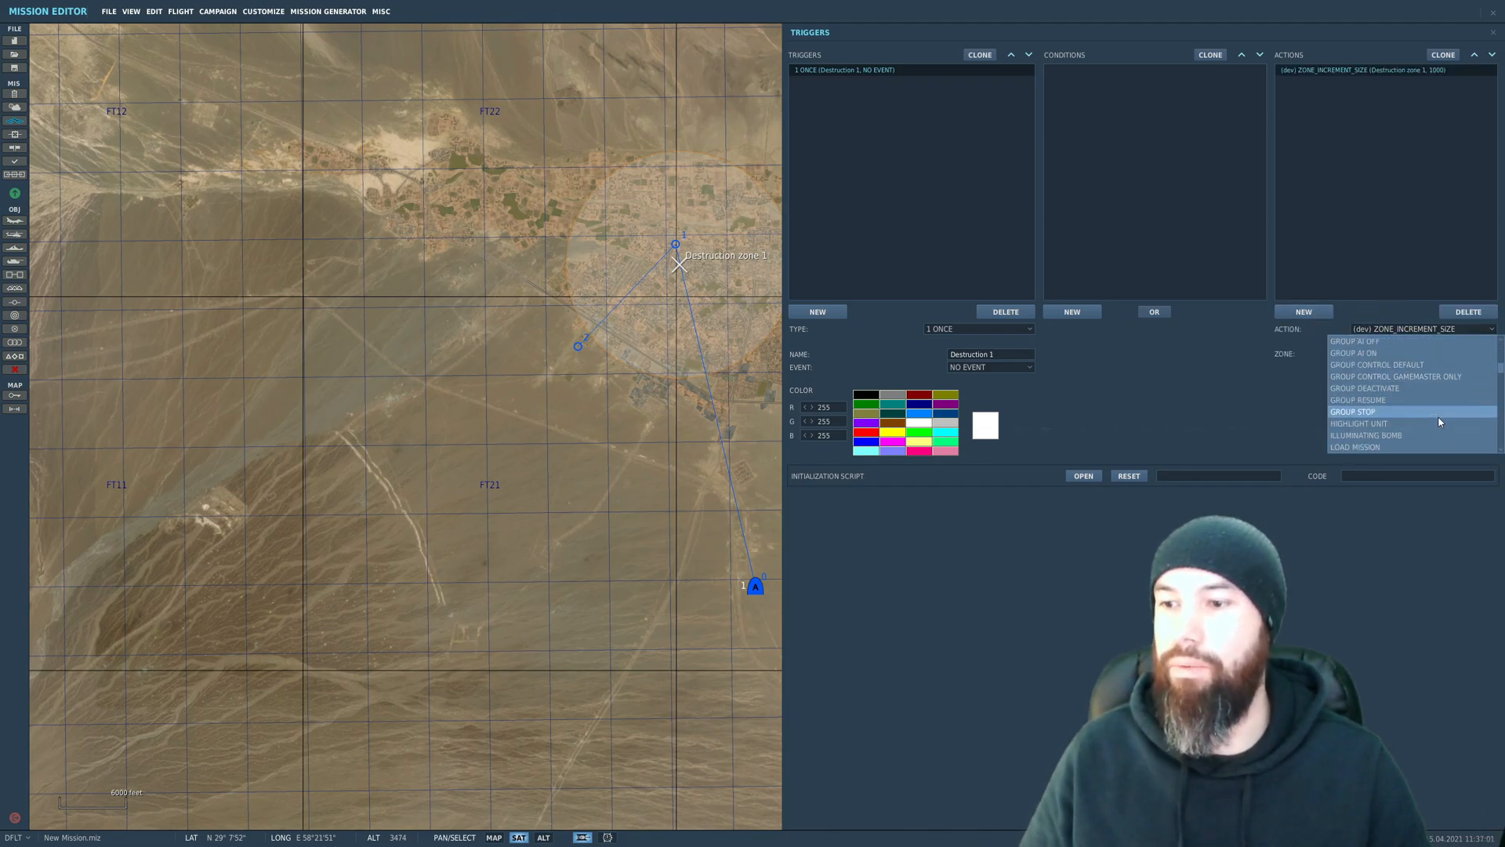
scroll(1438, 418, "down", 5)
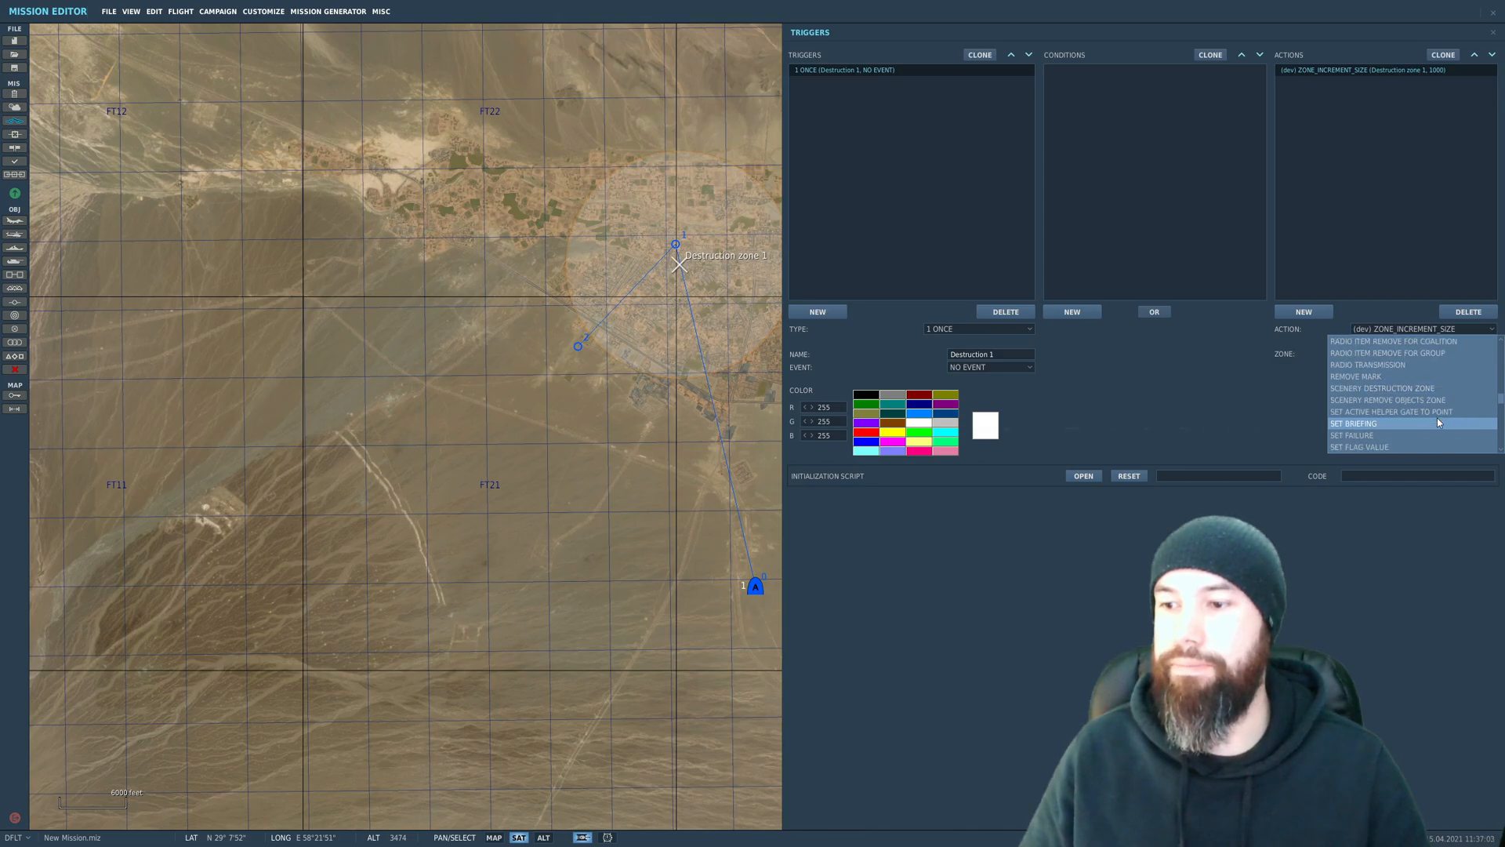
left_click(1421, 390)
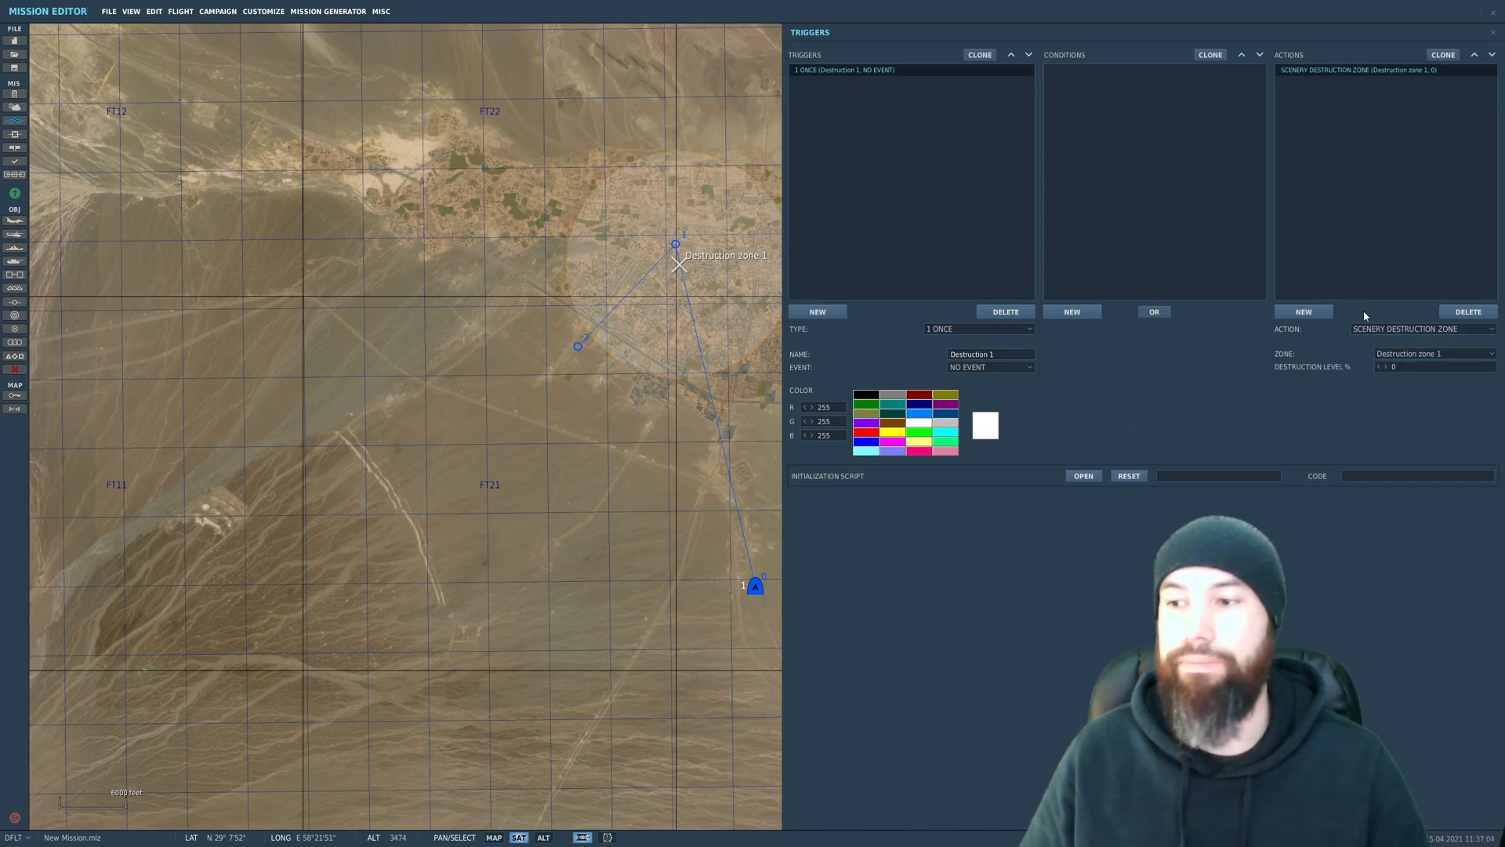
left_click(1407, 353)
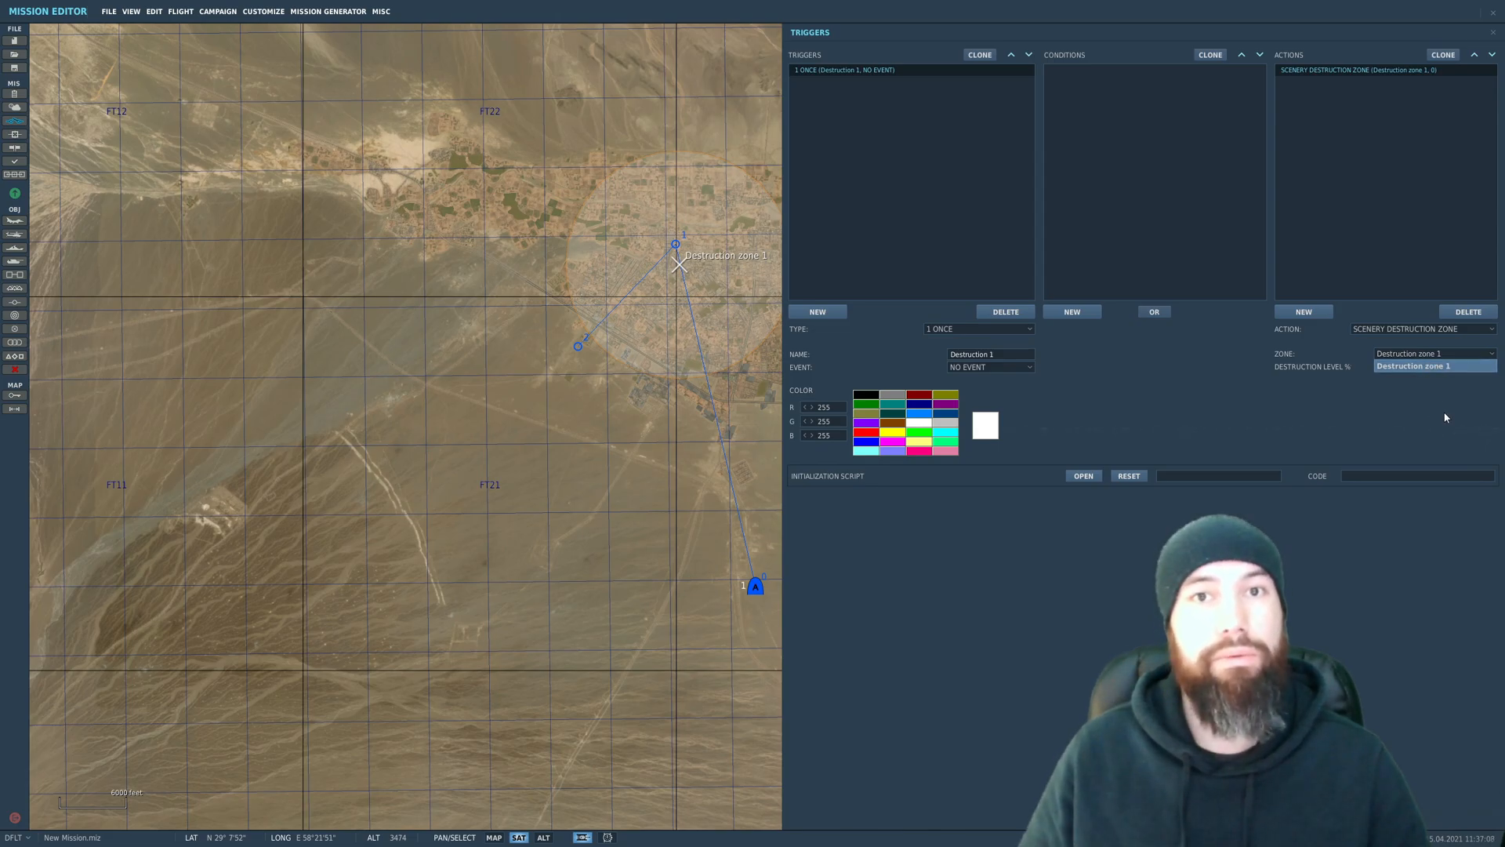
left_click(1396, 367)
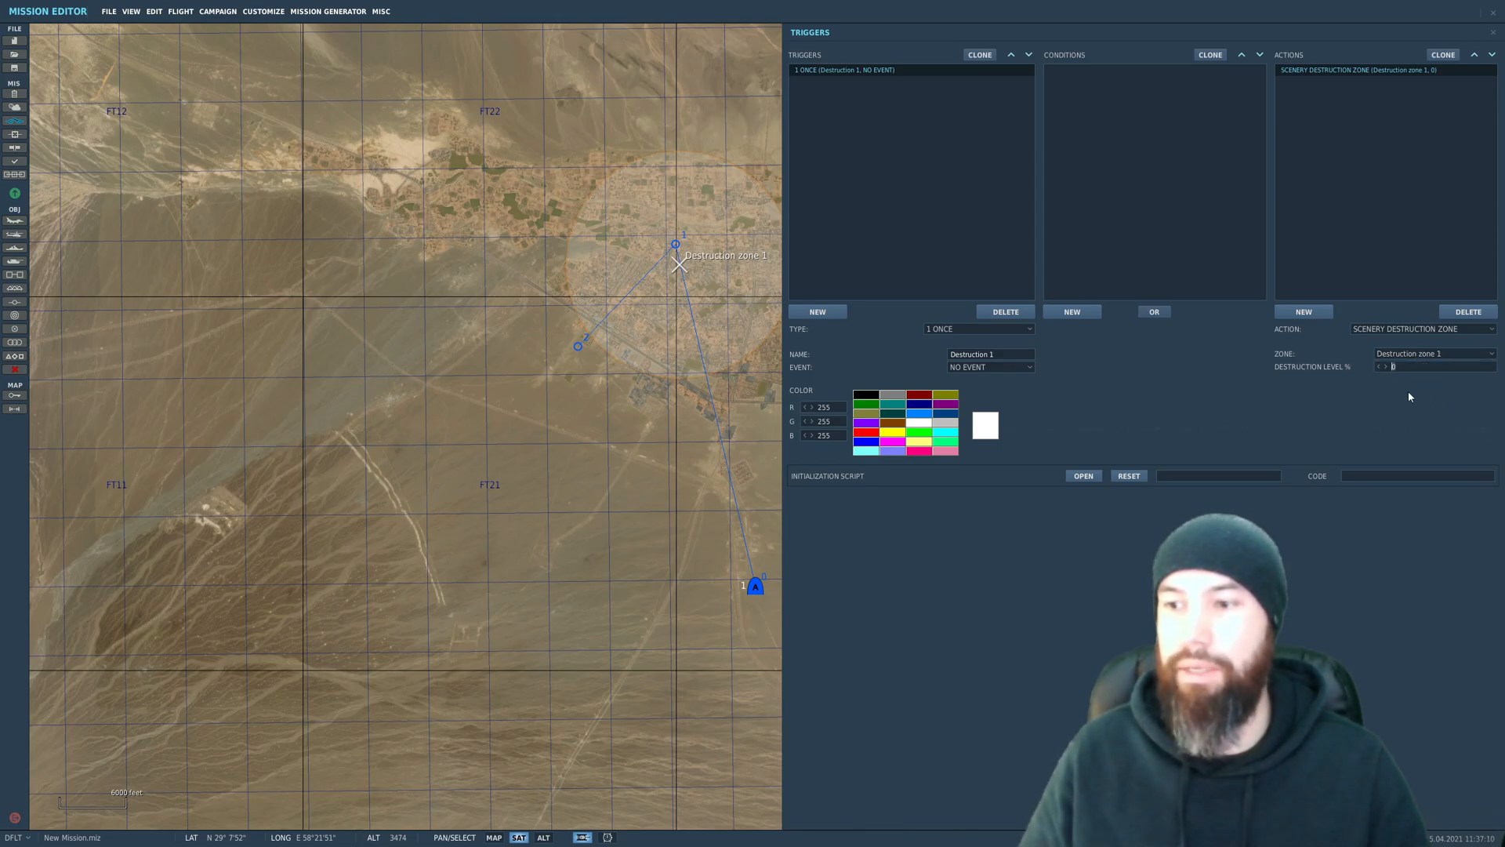
type("50")
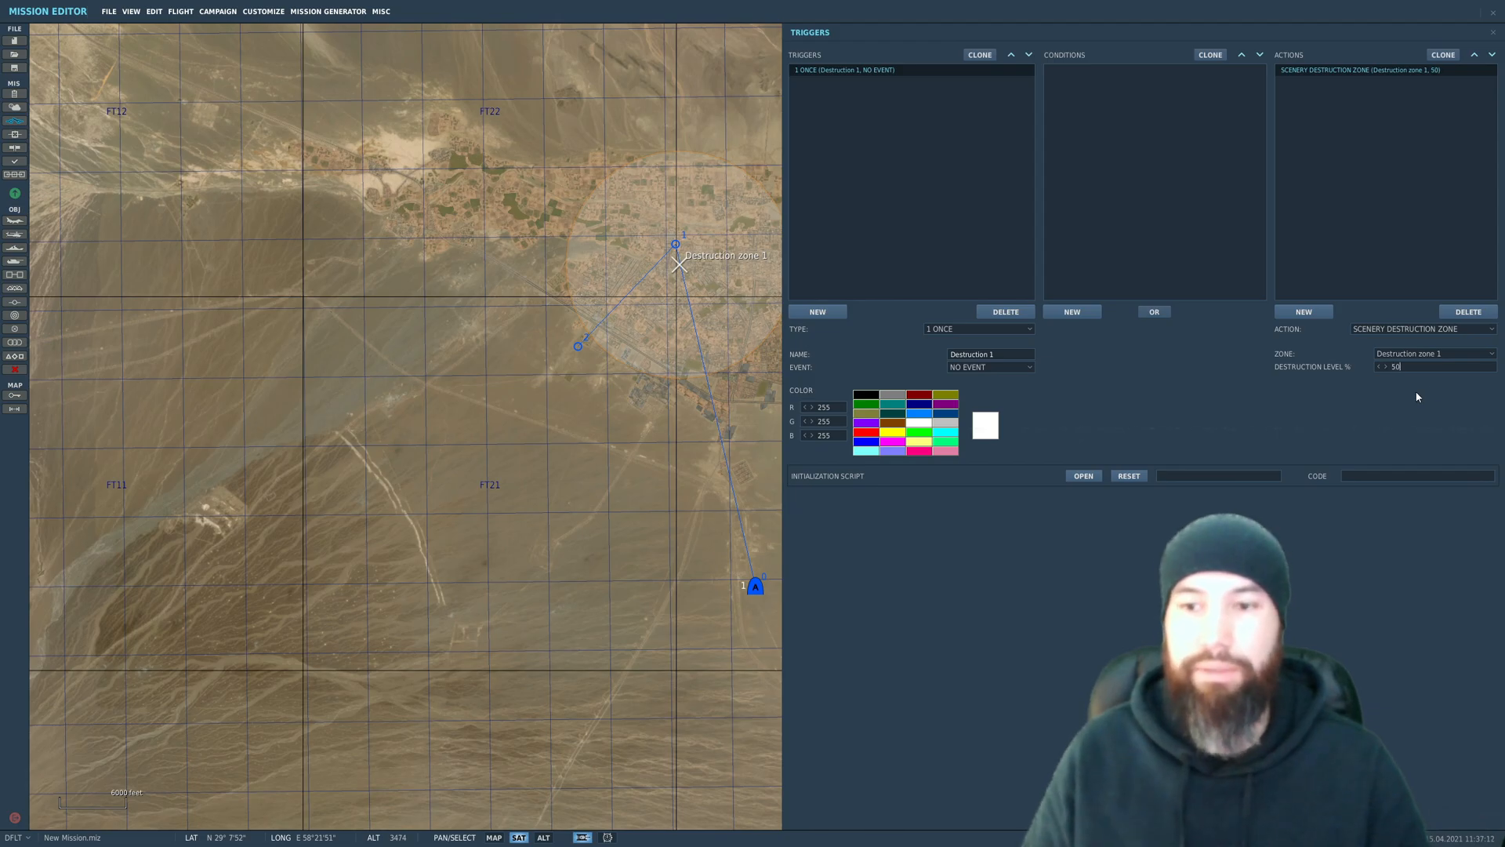
Step: Clone the Destruction 1 trigger and rename the copy Shelling 1
left_click(980, 56)
left_click(874, 83)
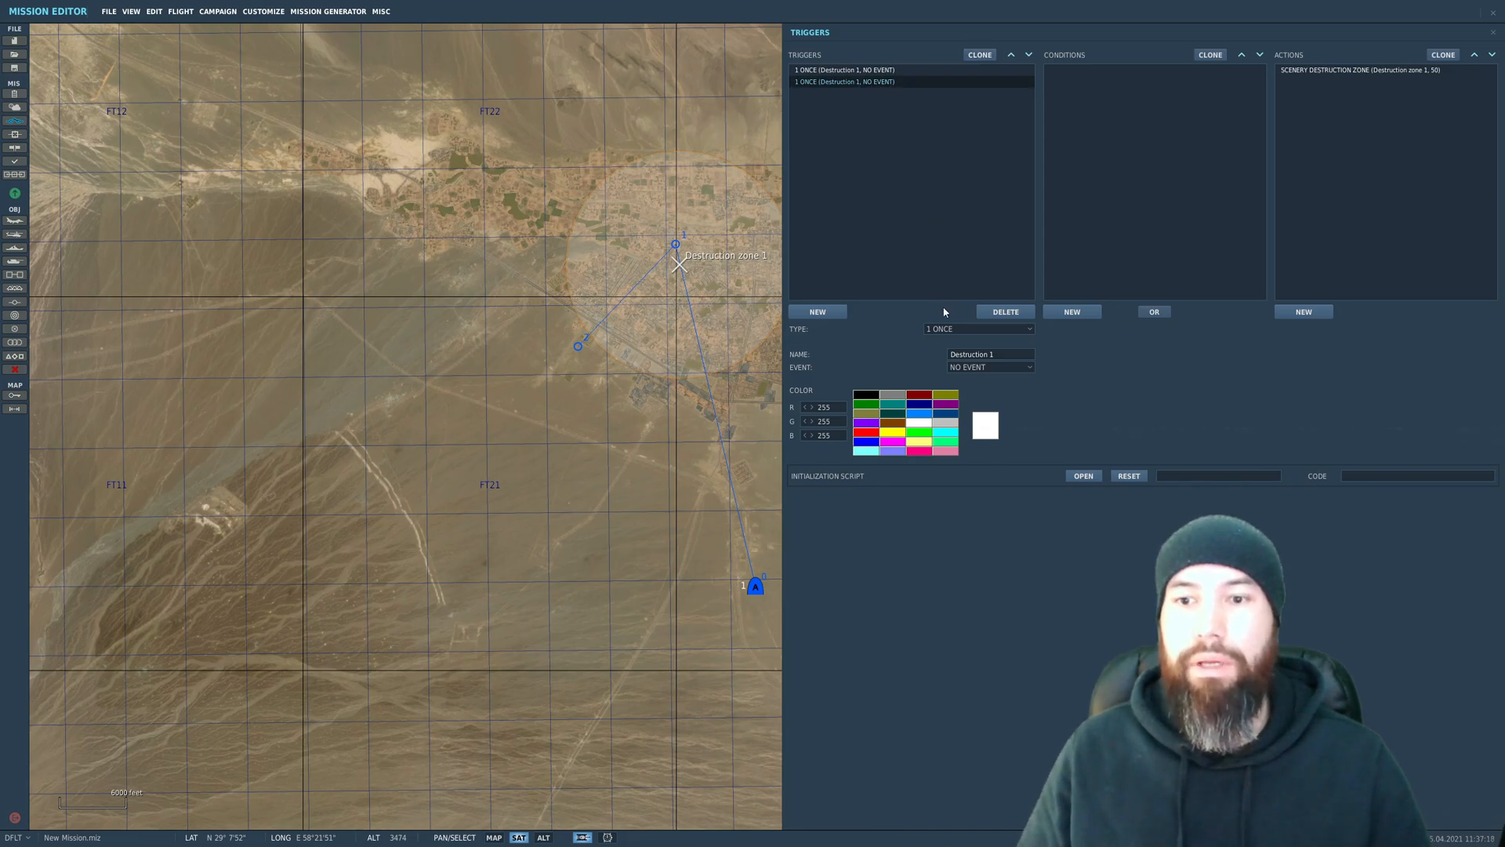
left_click_drag(989, 355, 910, 359)
type("Dhell")
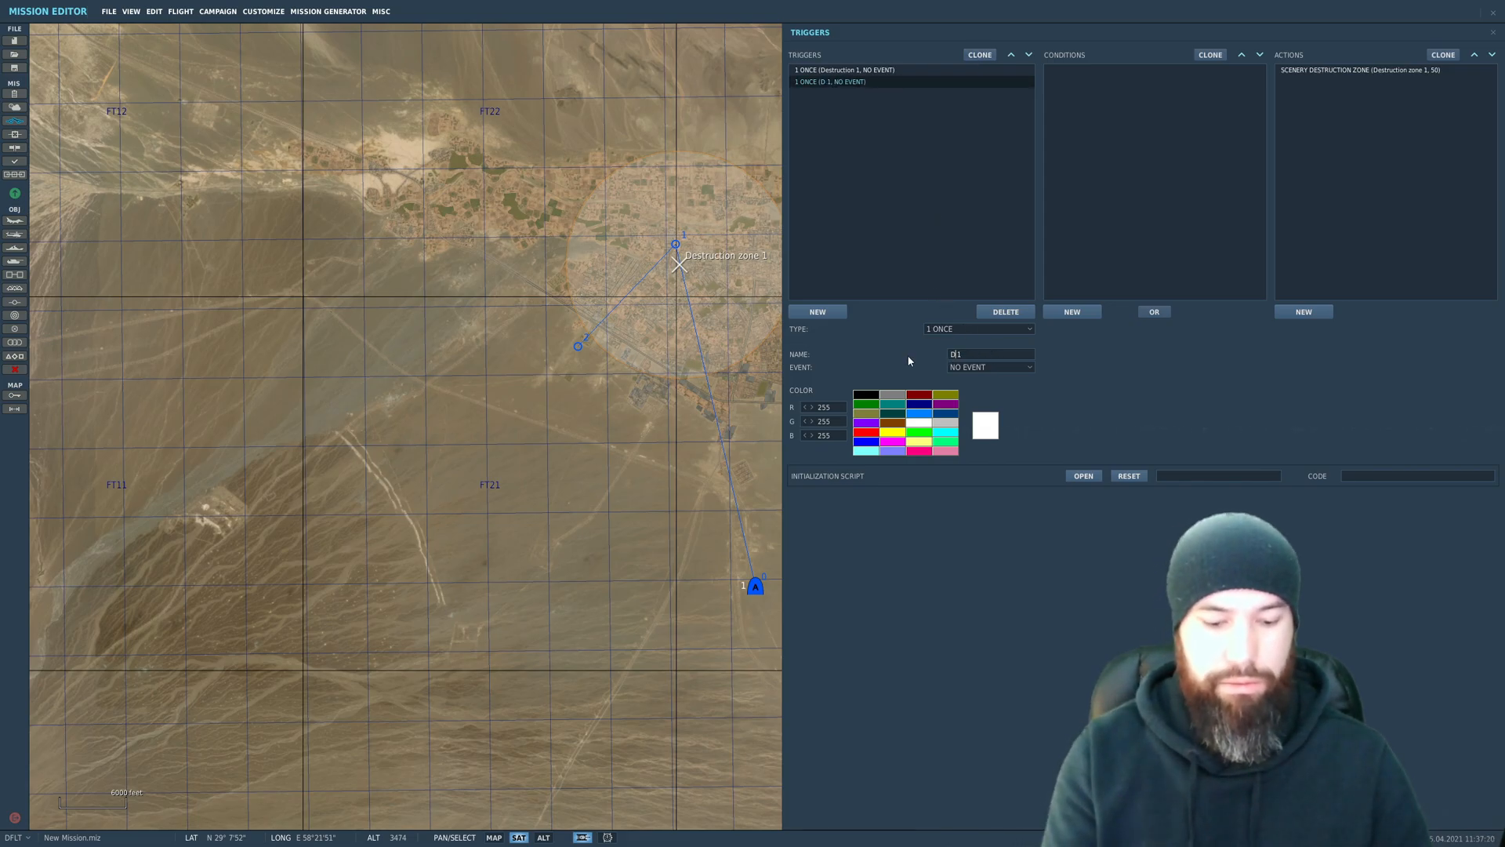
key("BackSpace")
key("BackSpace")
key("BackSpace")
key("BackSpace")
key("BackSpace")
type("Shelling")
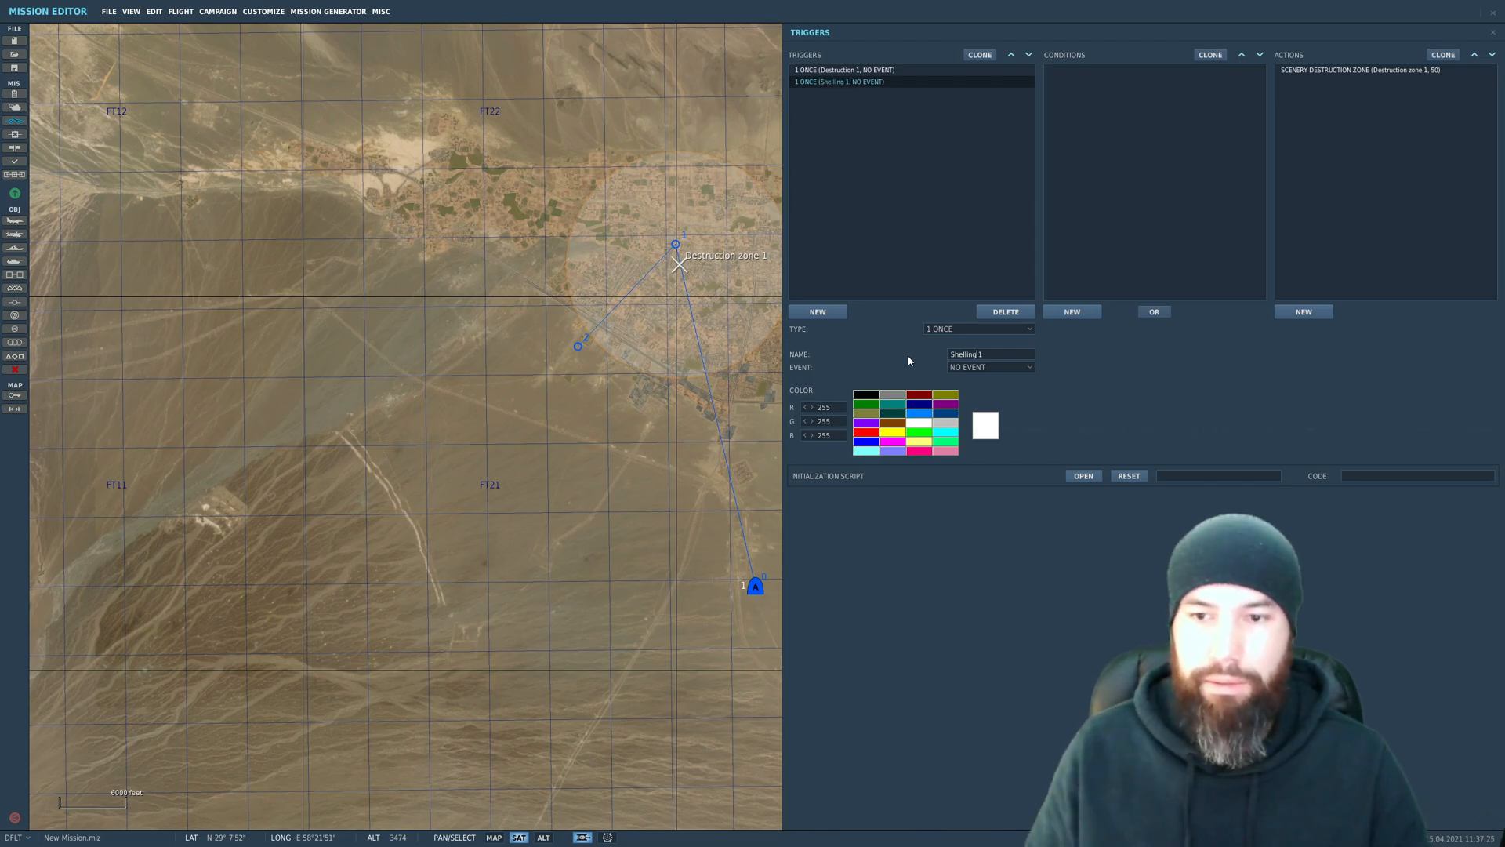
Step: Change the Shelling 1 trigger's action to SHELLING ZONE on Destruction zone 1 and set its TNT equivalent to 20.5
left_click(1333, 69)
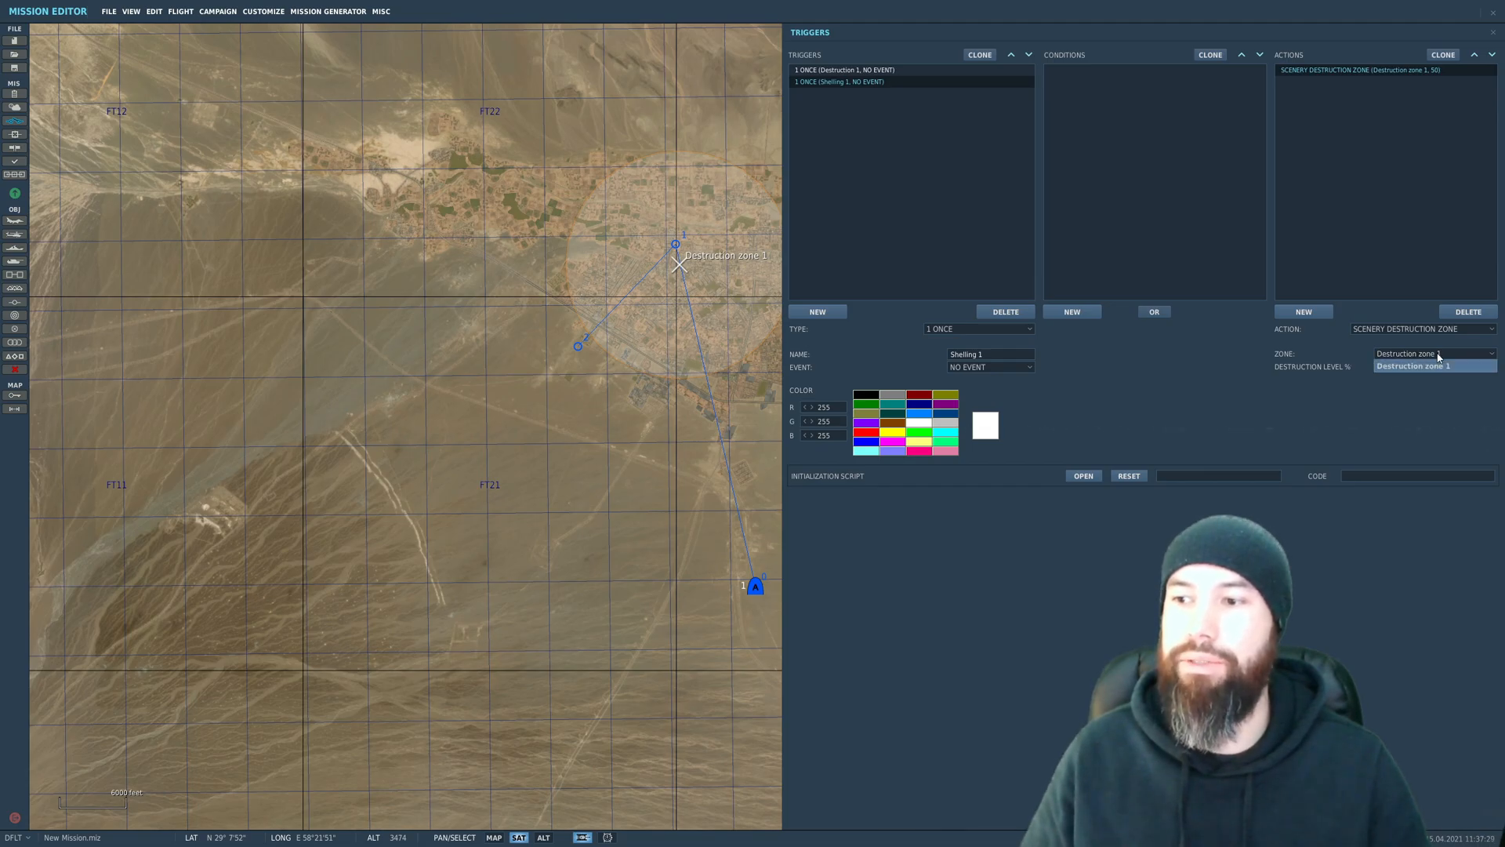
left_click(1439, 329)
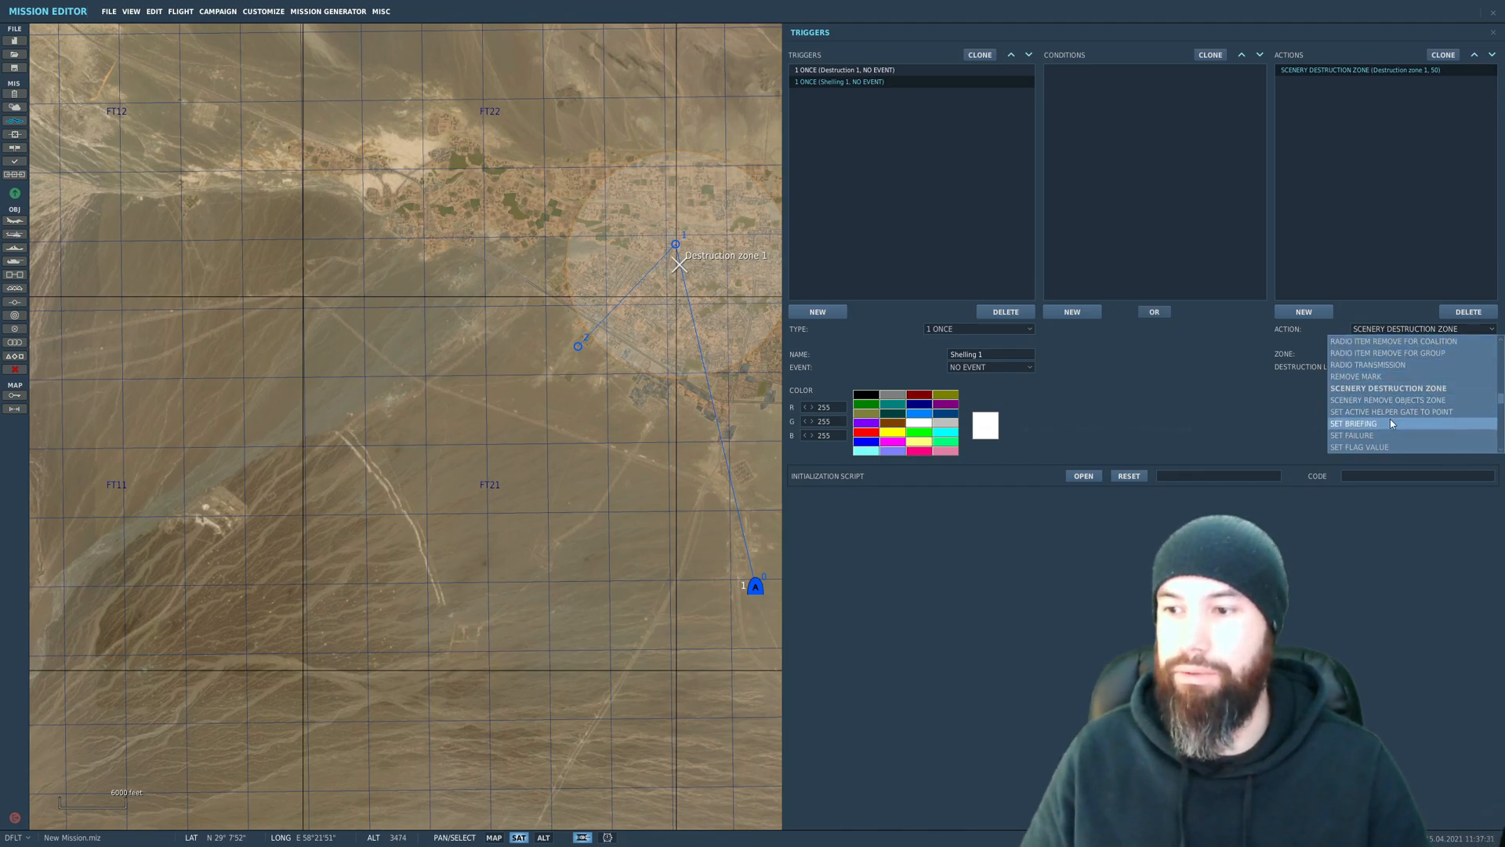
scroll(1391, 425, "down", 1)
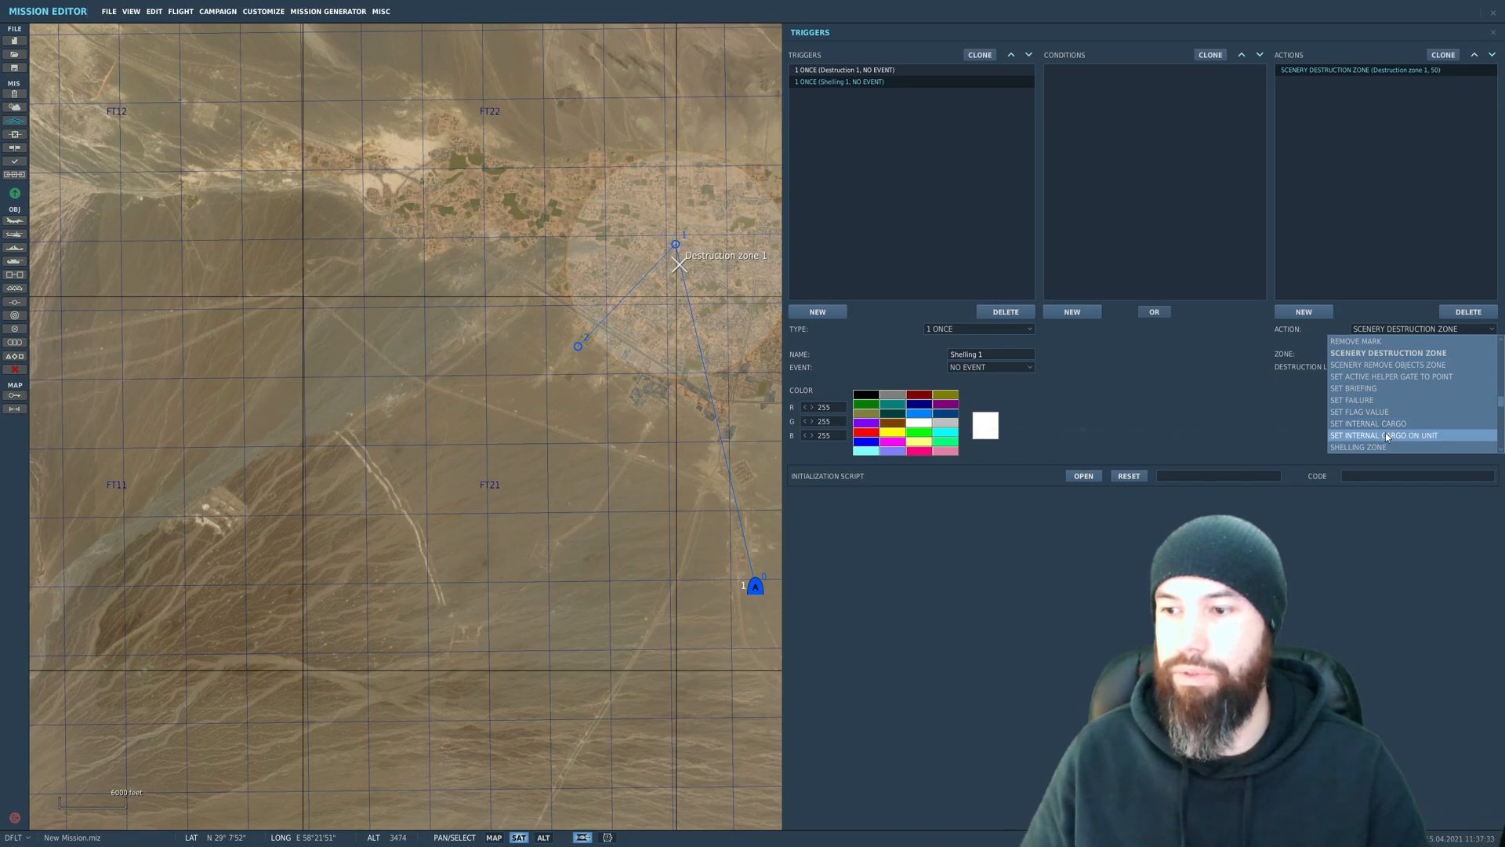
left_click(1389, 446)
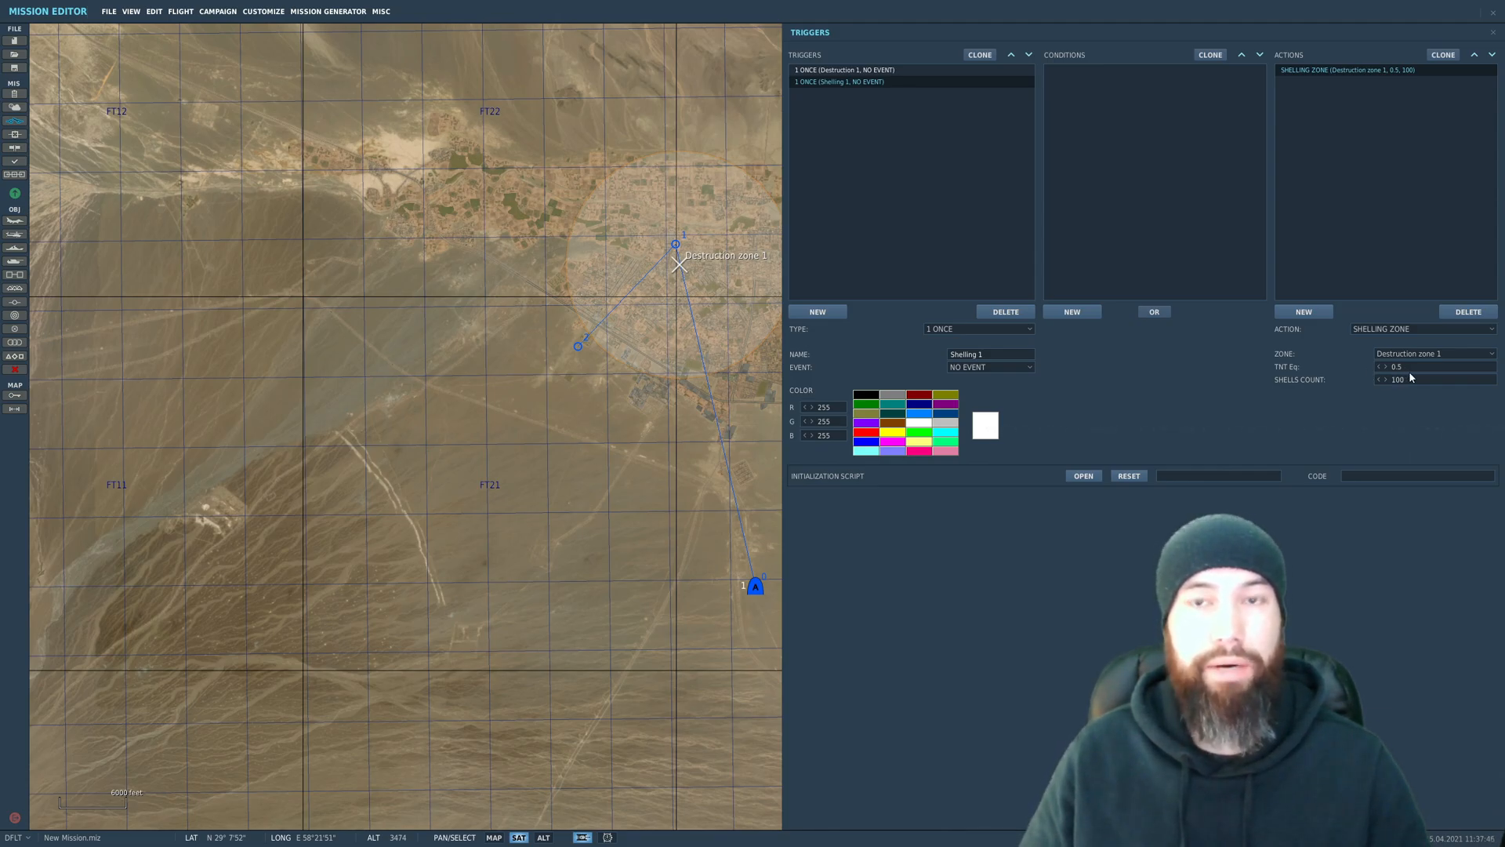
type("2")
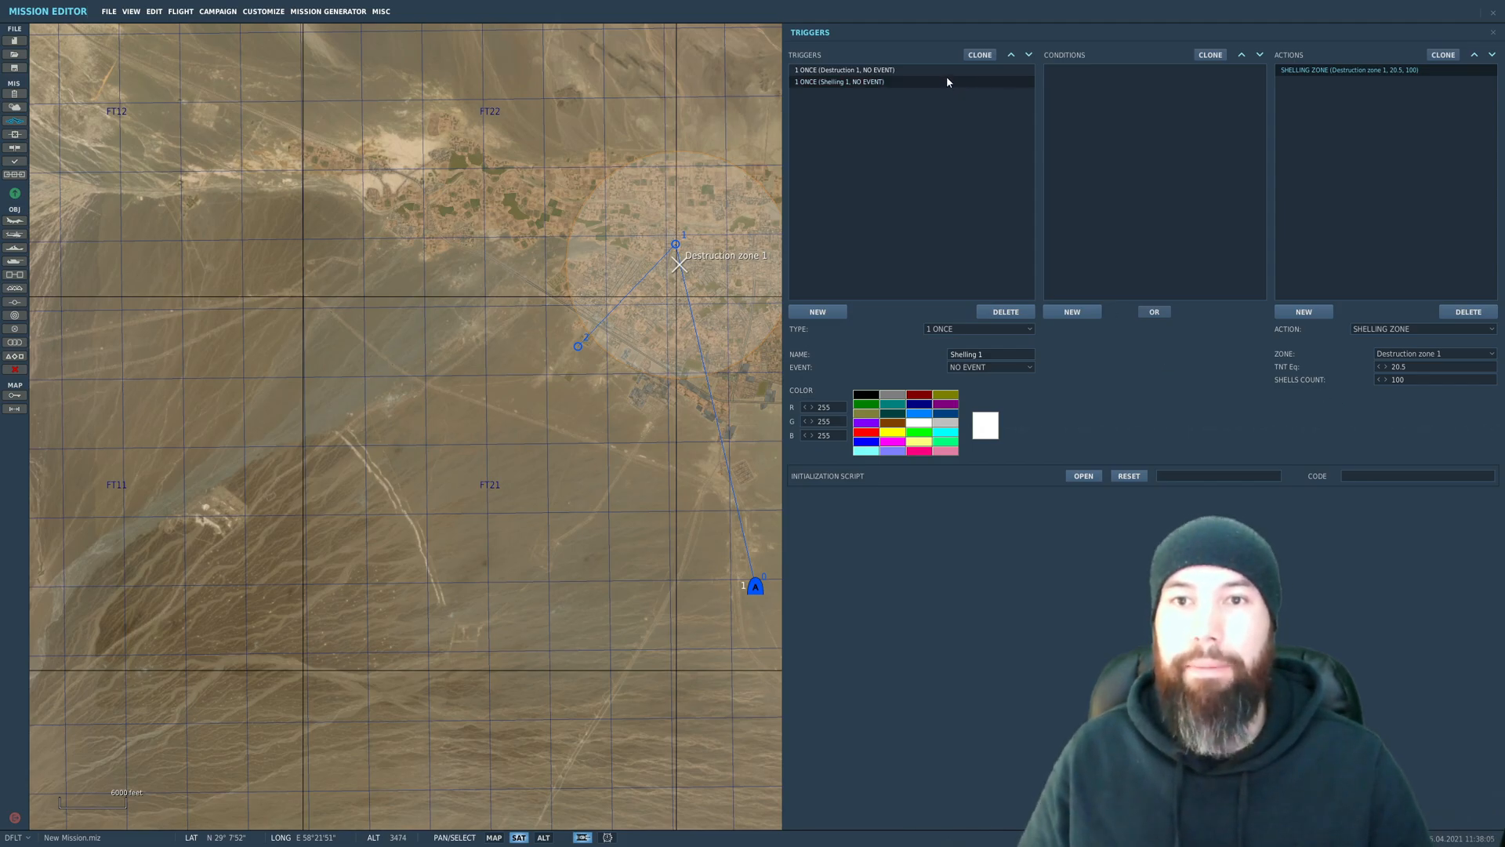
Step: Change the type of the Destruction 1 trigger
left_click(865, 73)
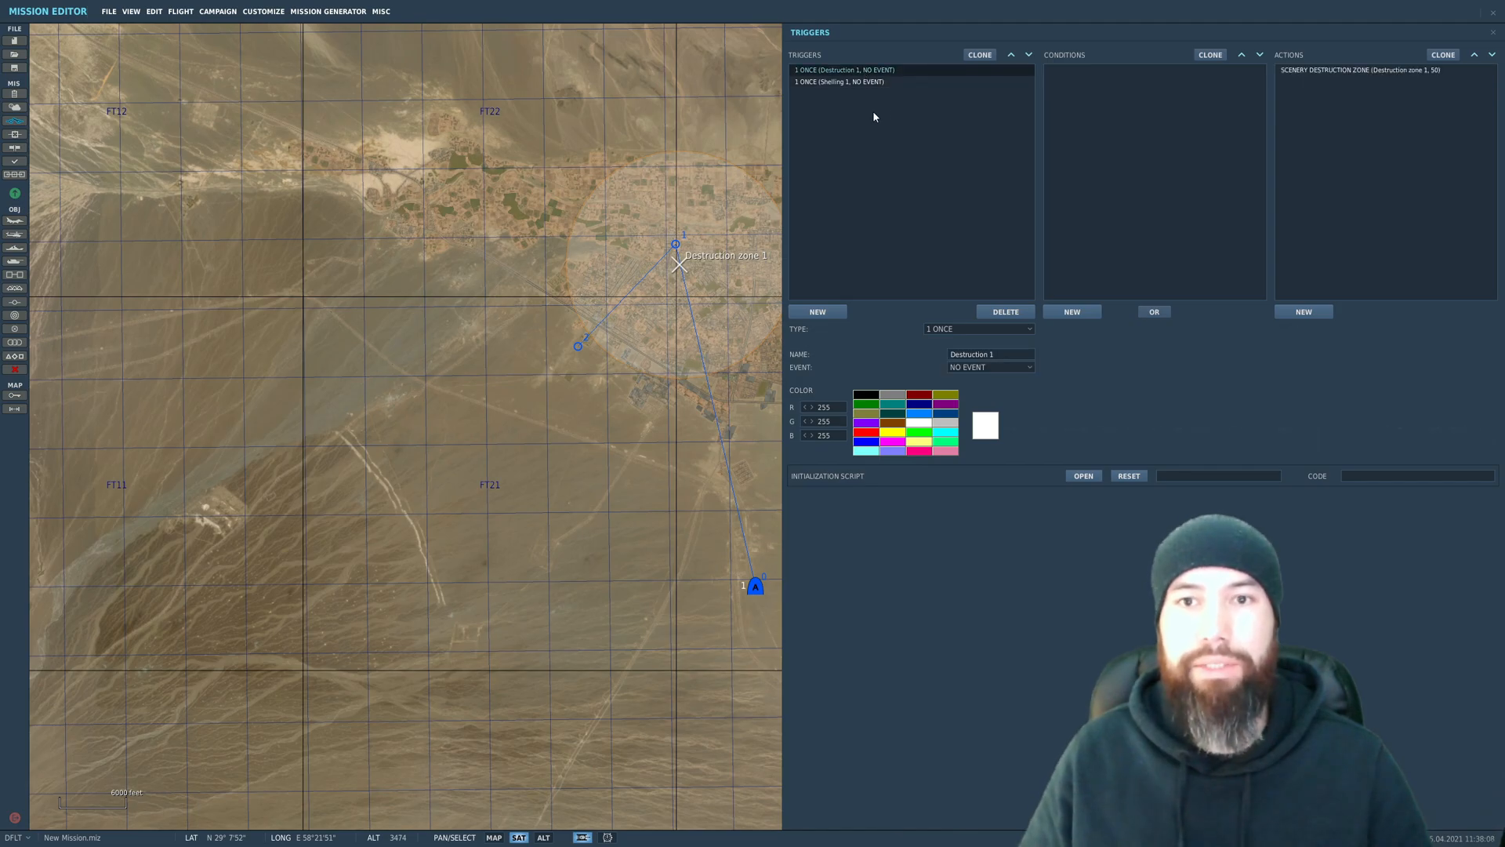
left_click(1003, 330)
left_click(976, 376)
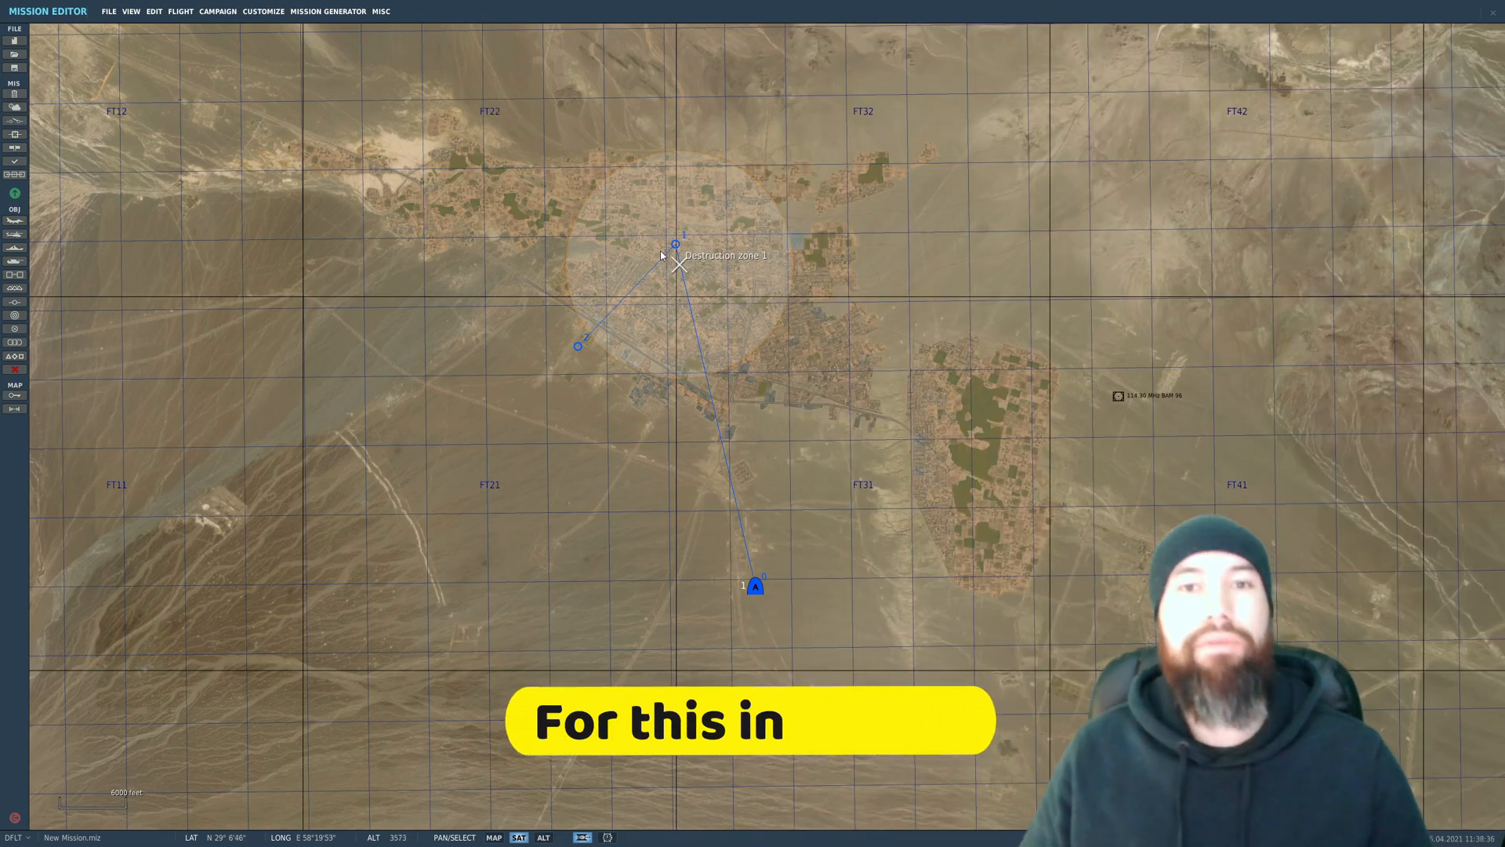
Step: Place a USA static object of category Effects and type Big smoke in the southwestern part of Destruction zone 1
scroll(661, 254, "up", 3)
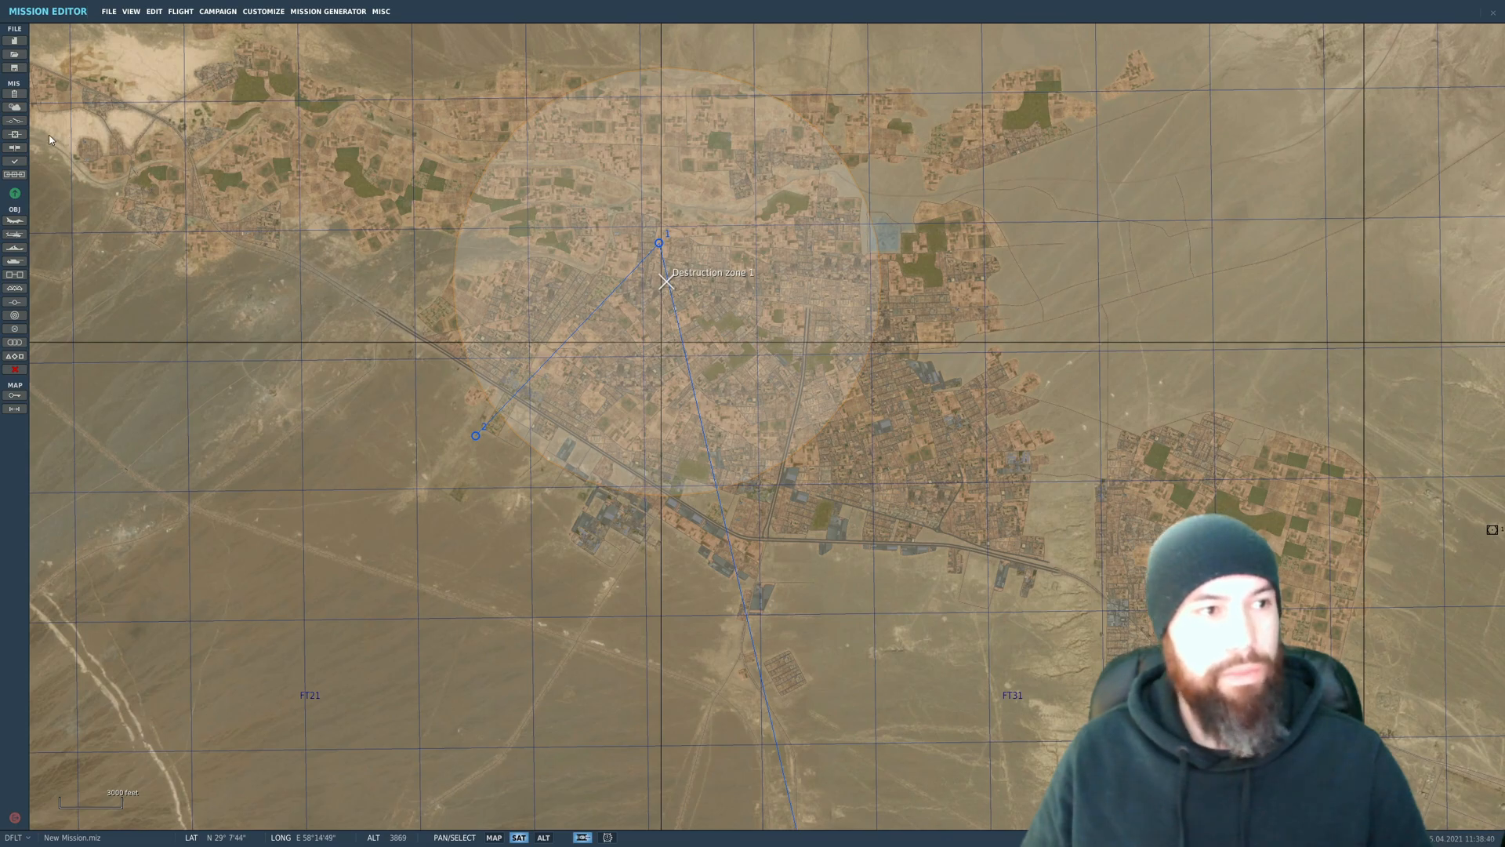
left_click(14, 287)
right_click_drag(942, 210, 1000, 264)
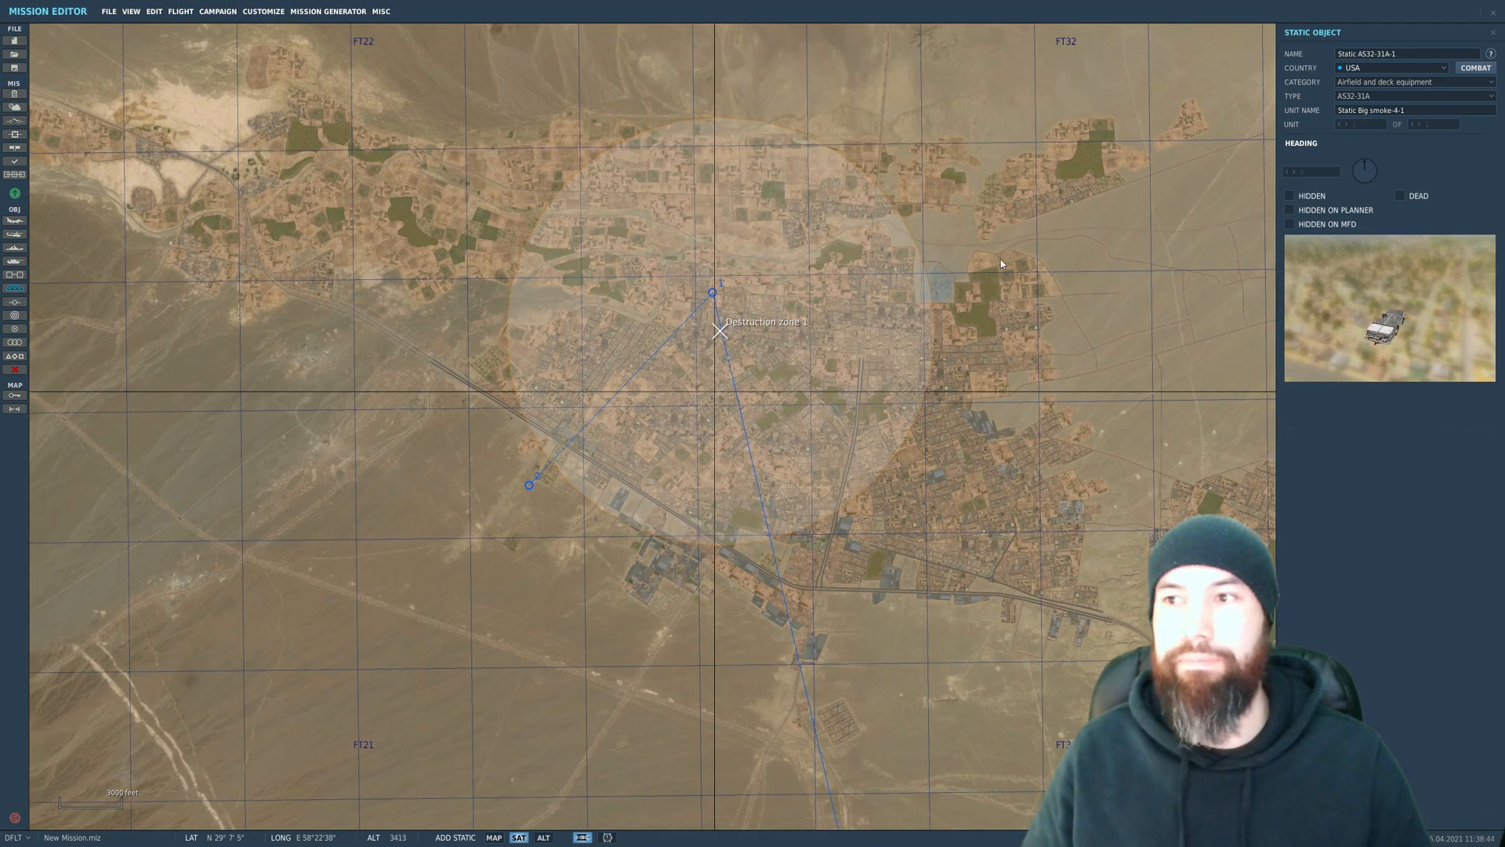
left_click(1372, 84)
left_click(1350, 129)
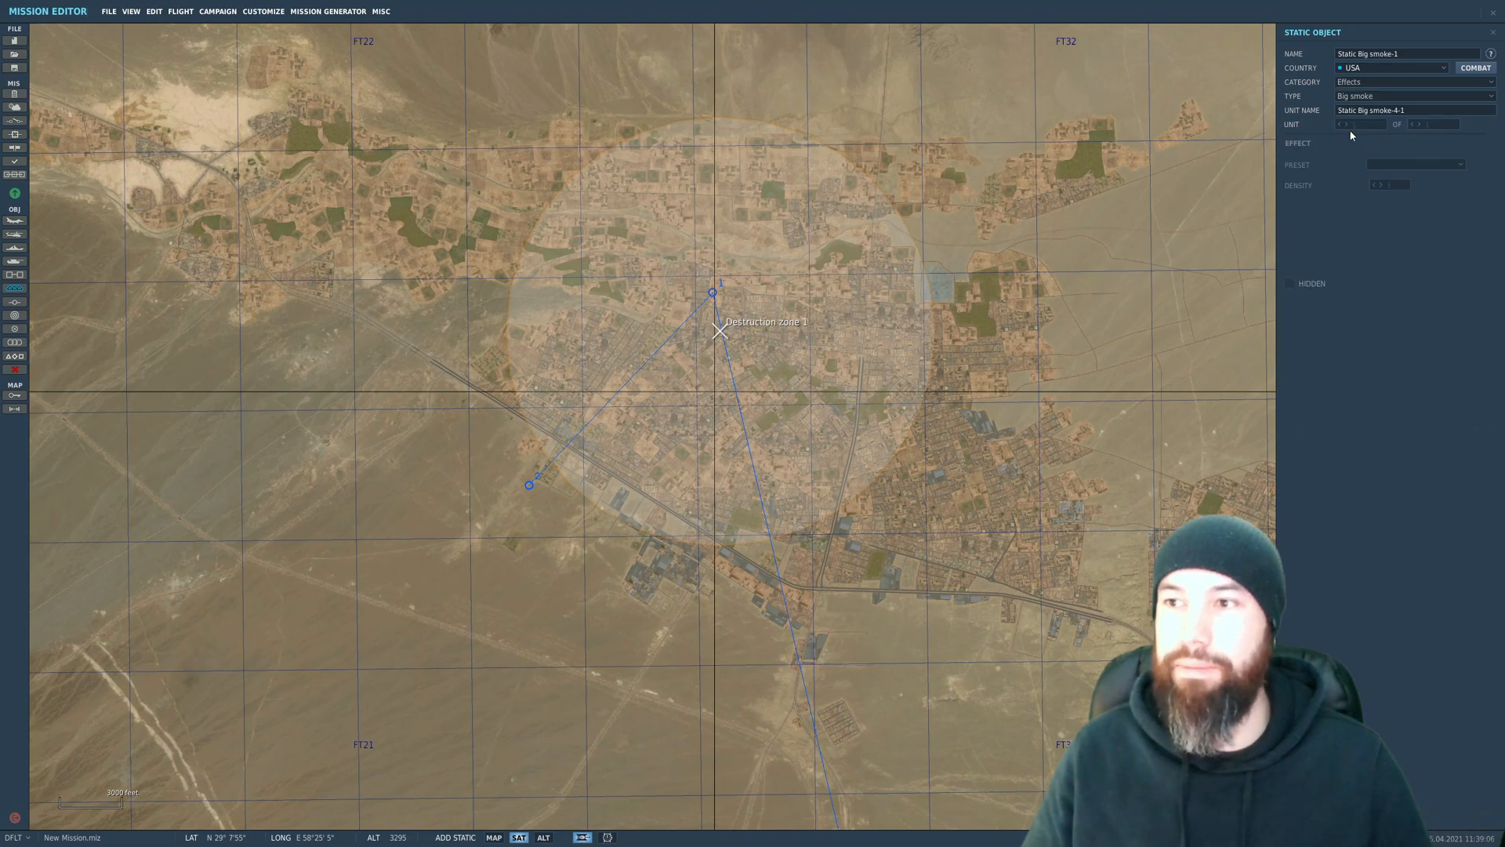
left_click(1374, 97)
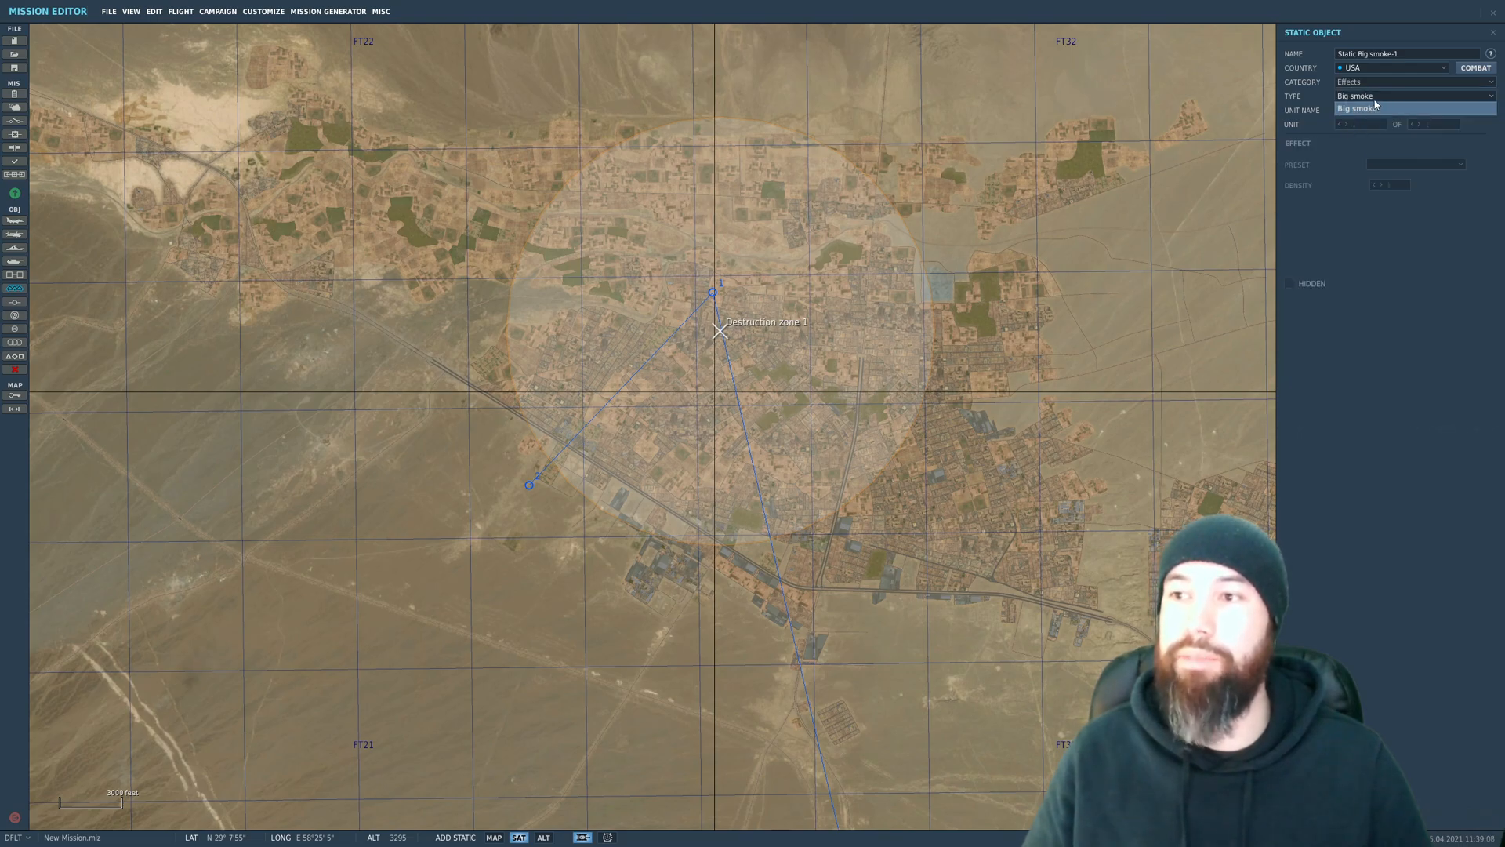
left_click(1371, 148)
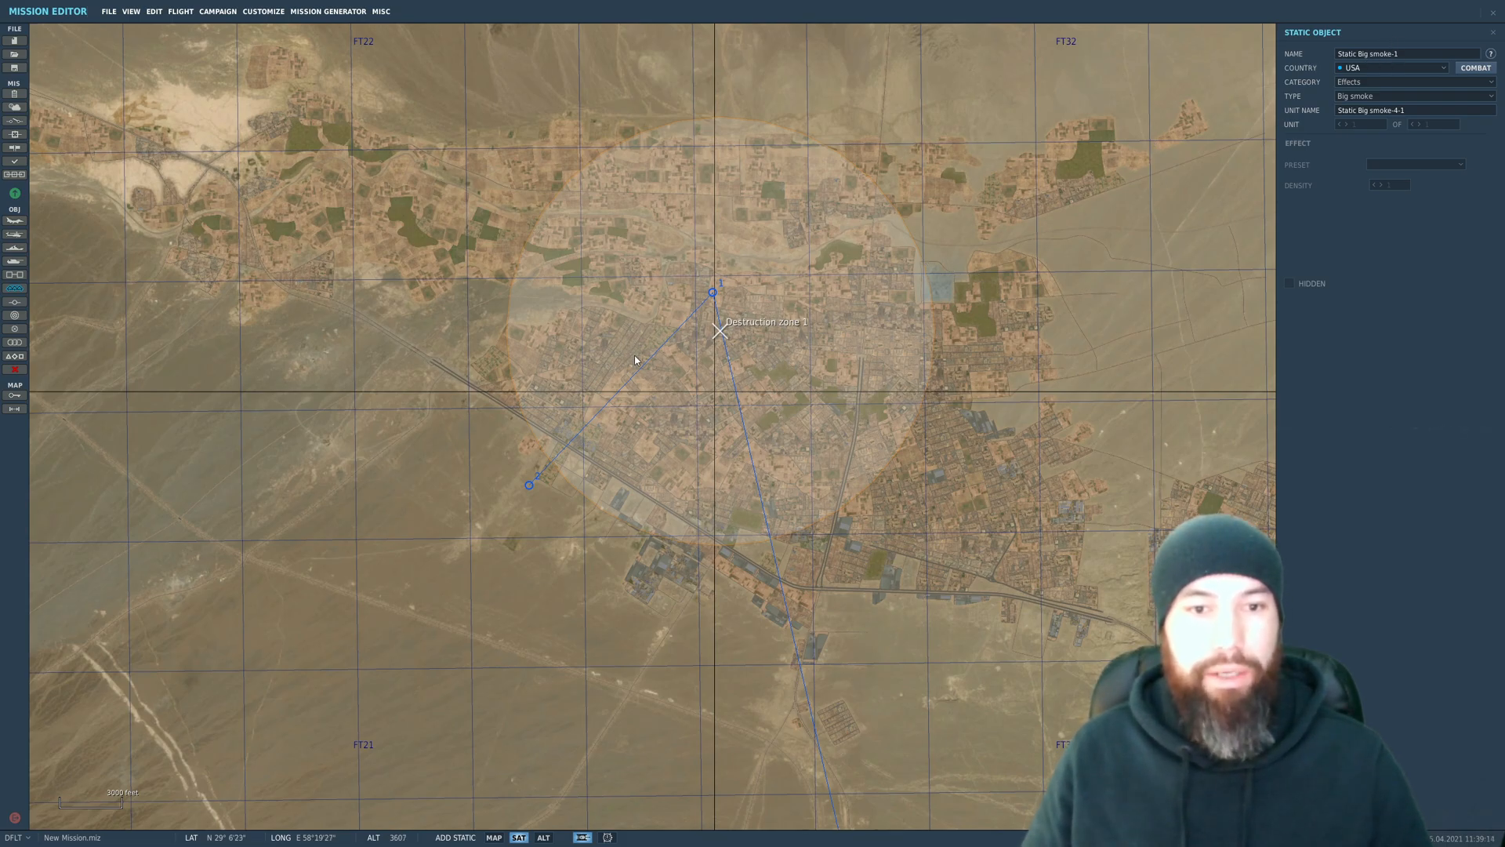
scroll(635, 356, "up", 2)
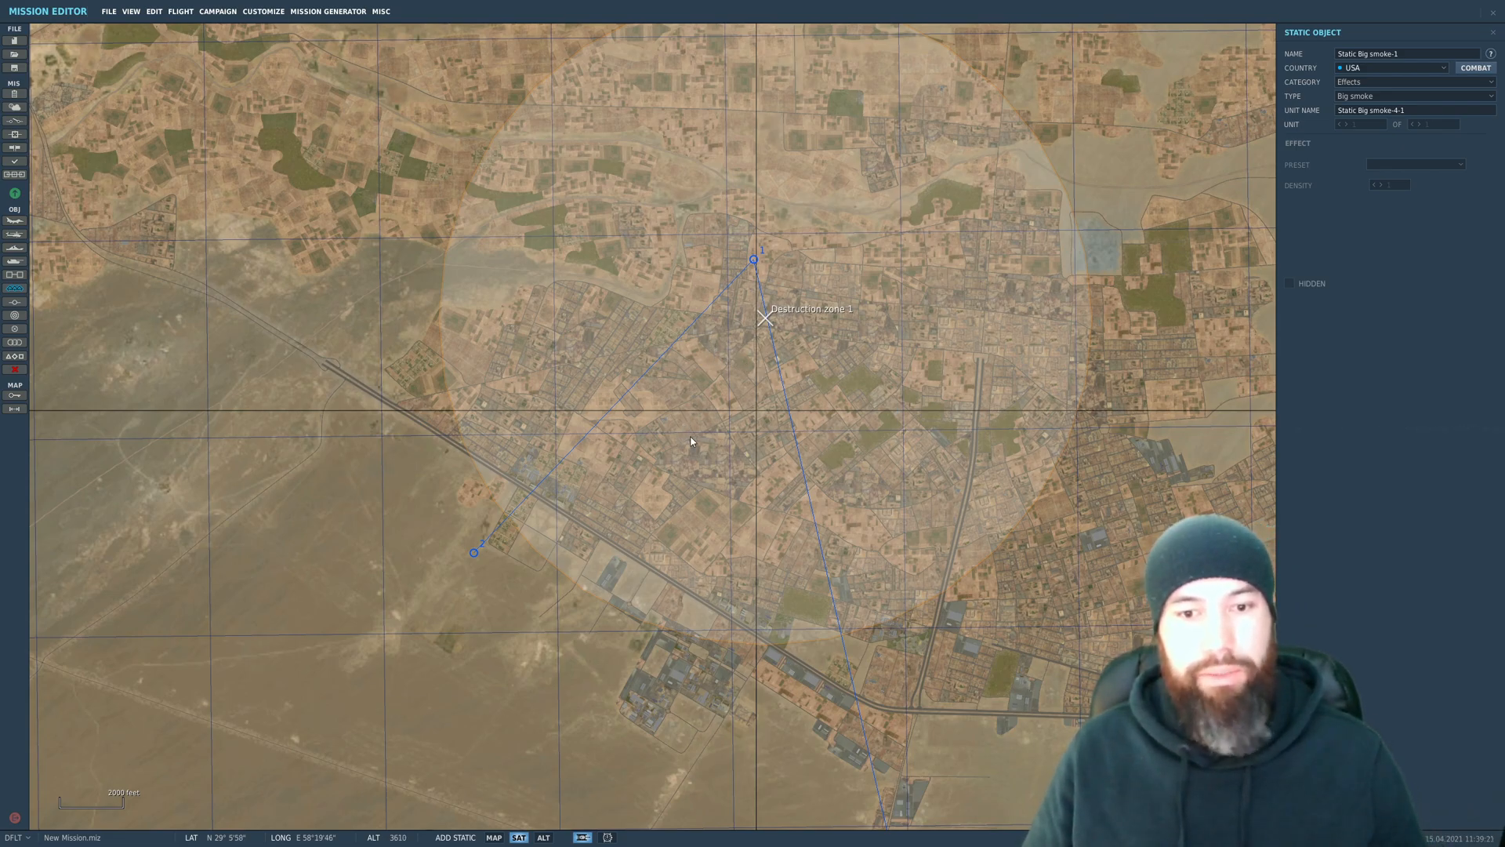
left_click(662, 424)
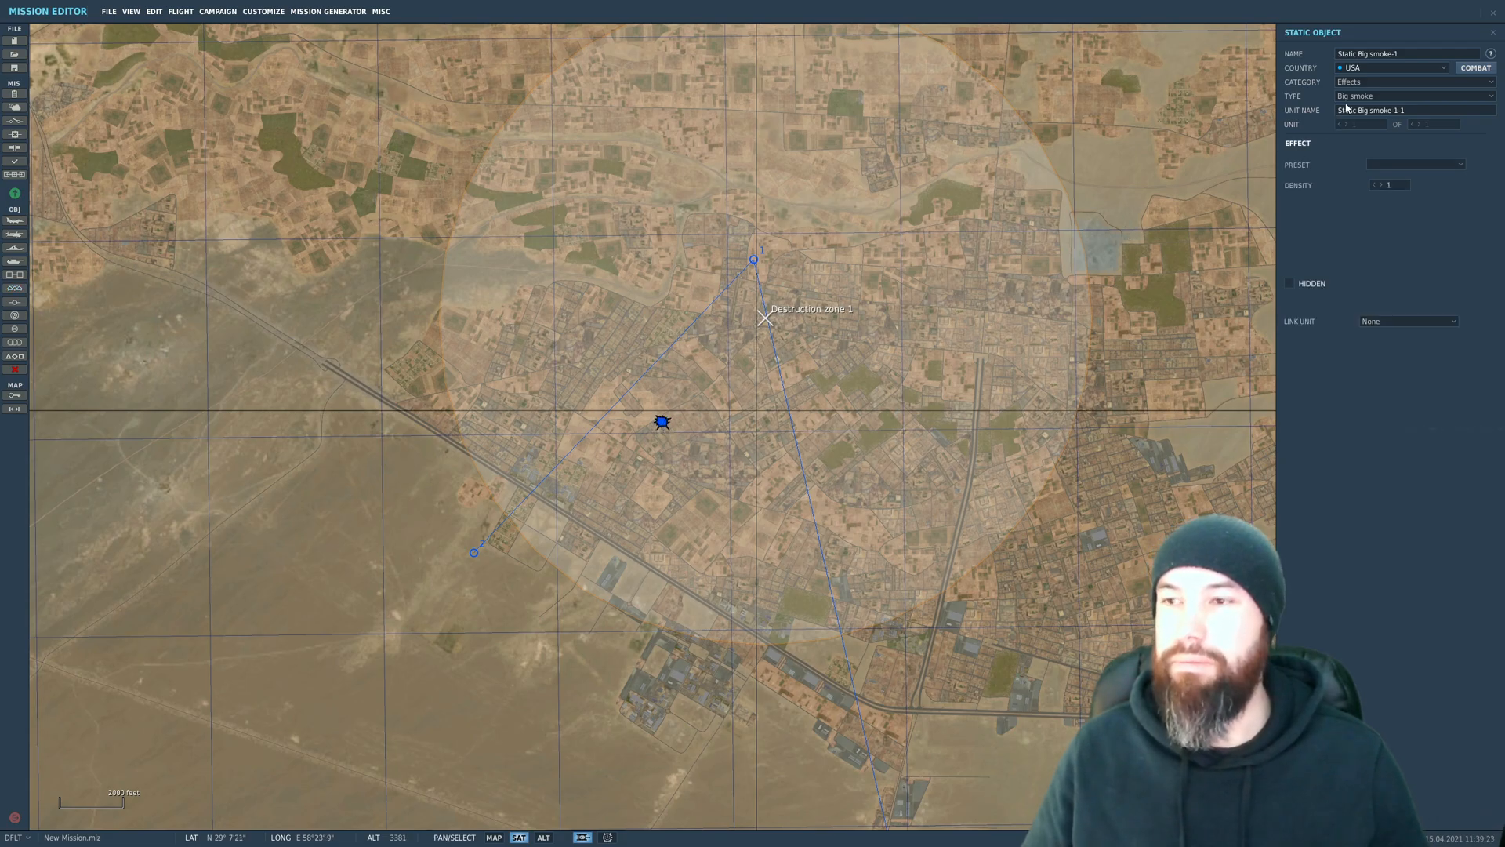
Step: Set the effect preset of the southwestern Big smoke object to small smoke and fire and inspect its link unit options
left_click(1383, 97)
left_click(1384, 107)
left_click(1381, 163)
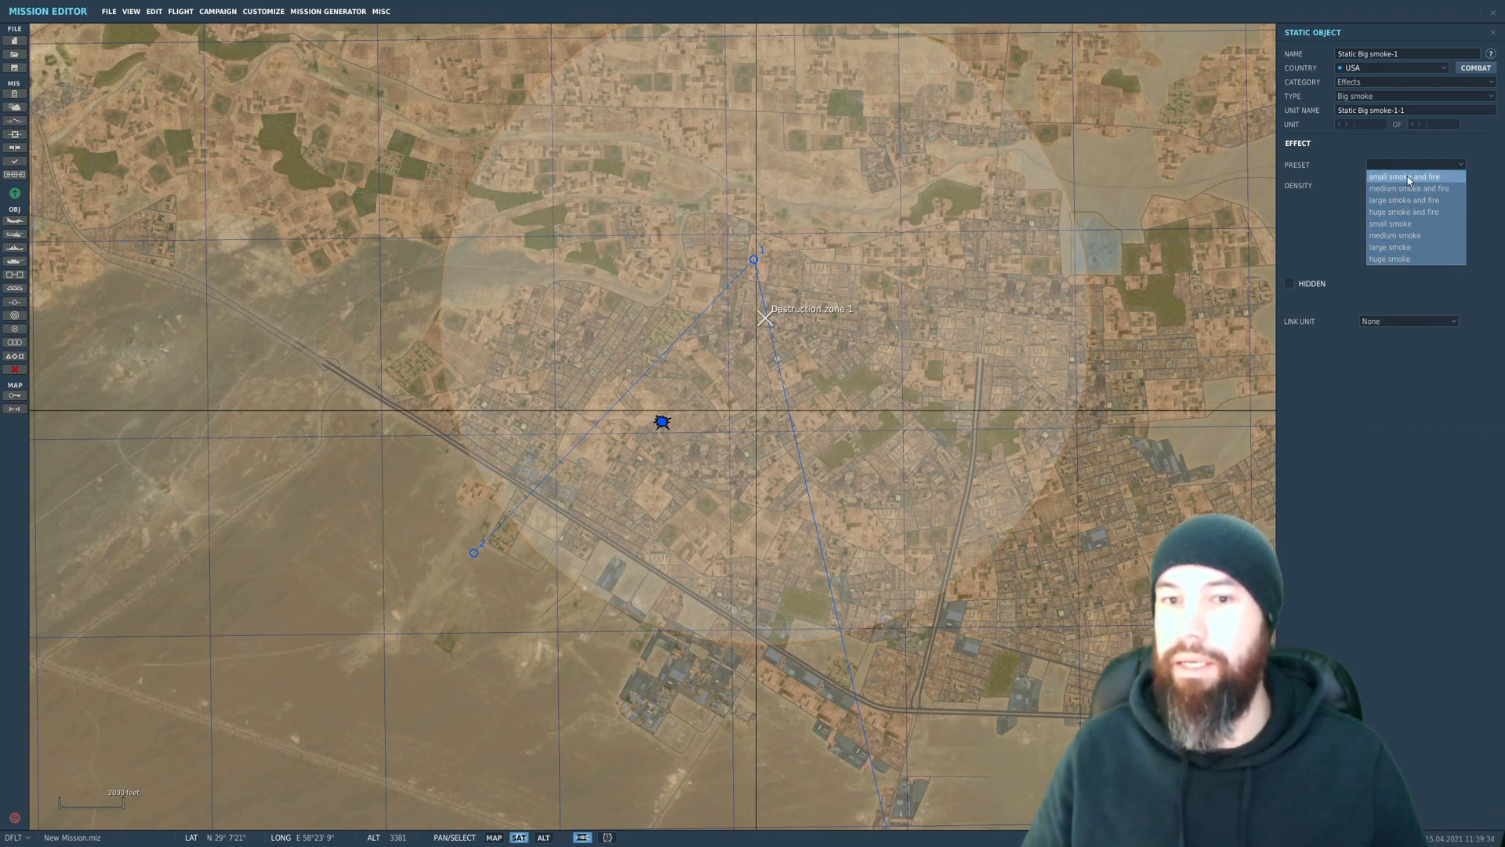
left_click(1386, 320)
left_click(1402, 326)
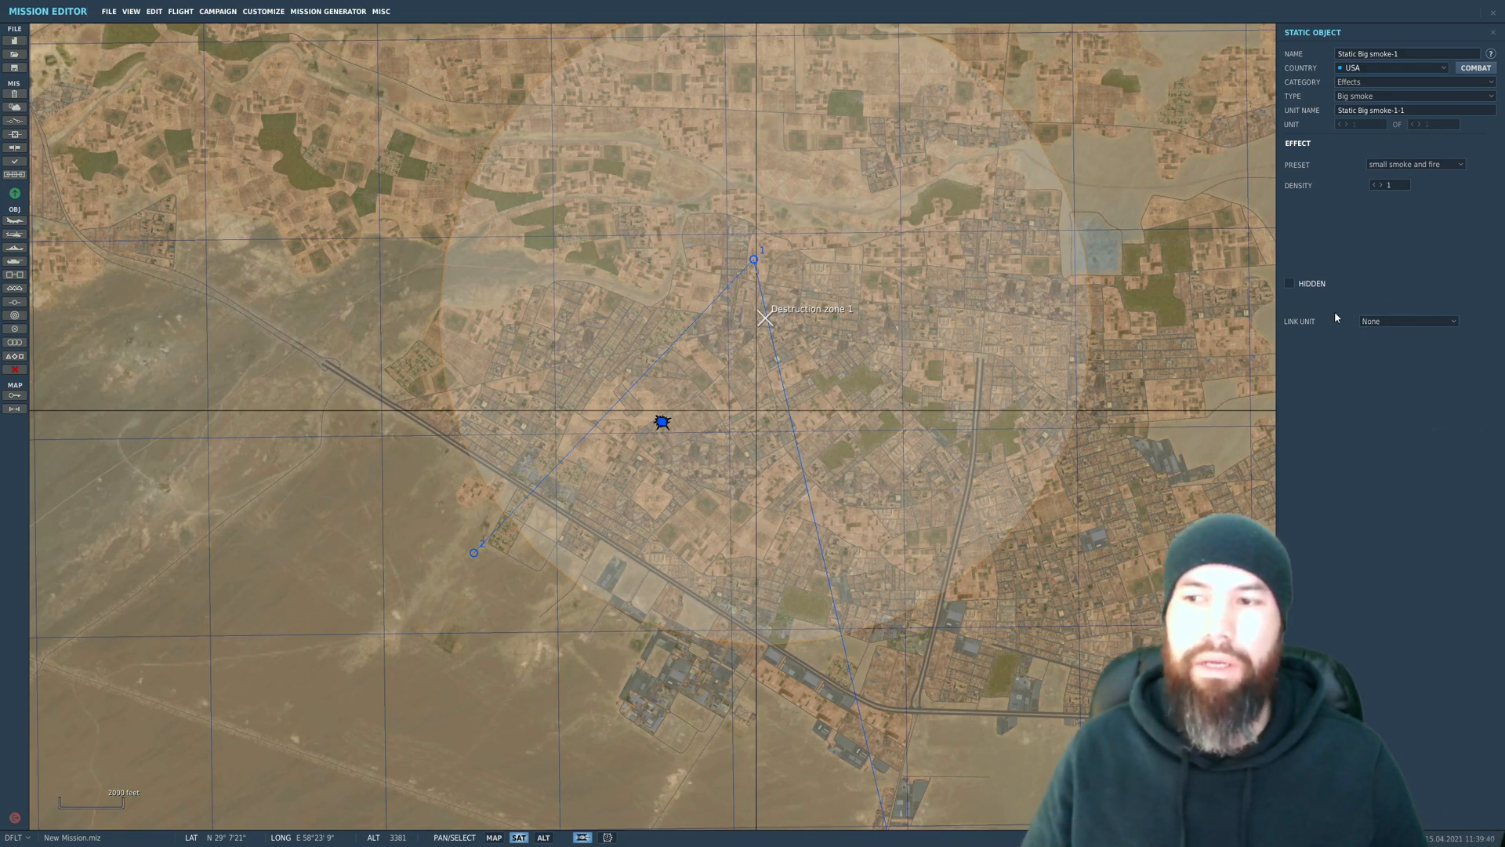
left_click(1386, 327)
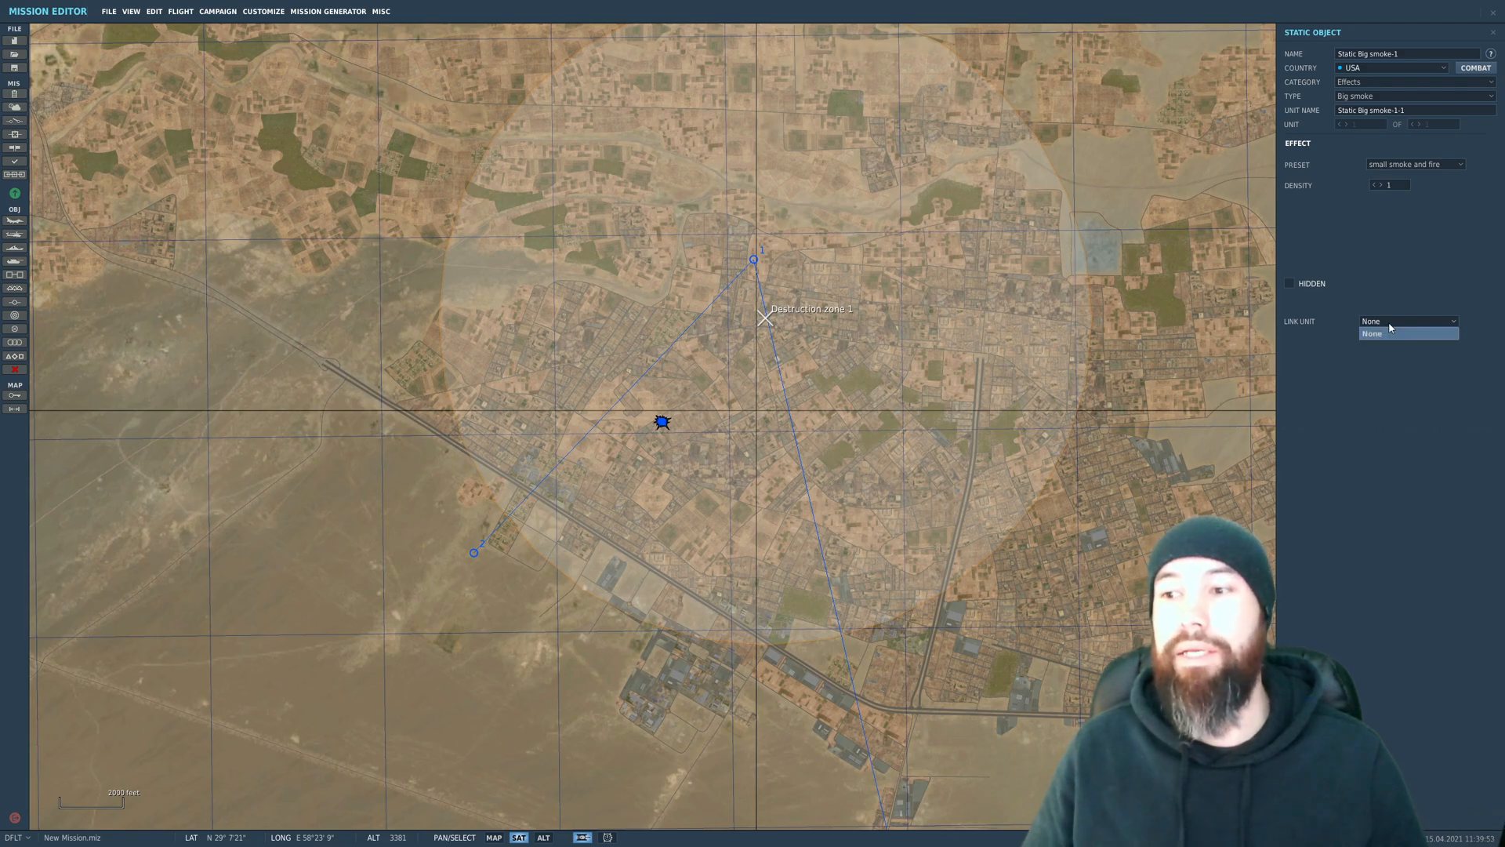
left_click(1410, 367)
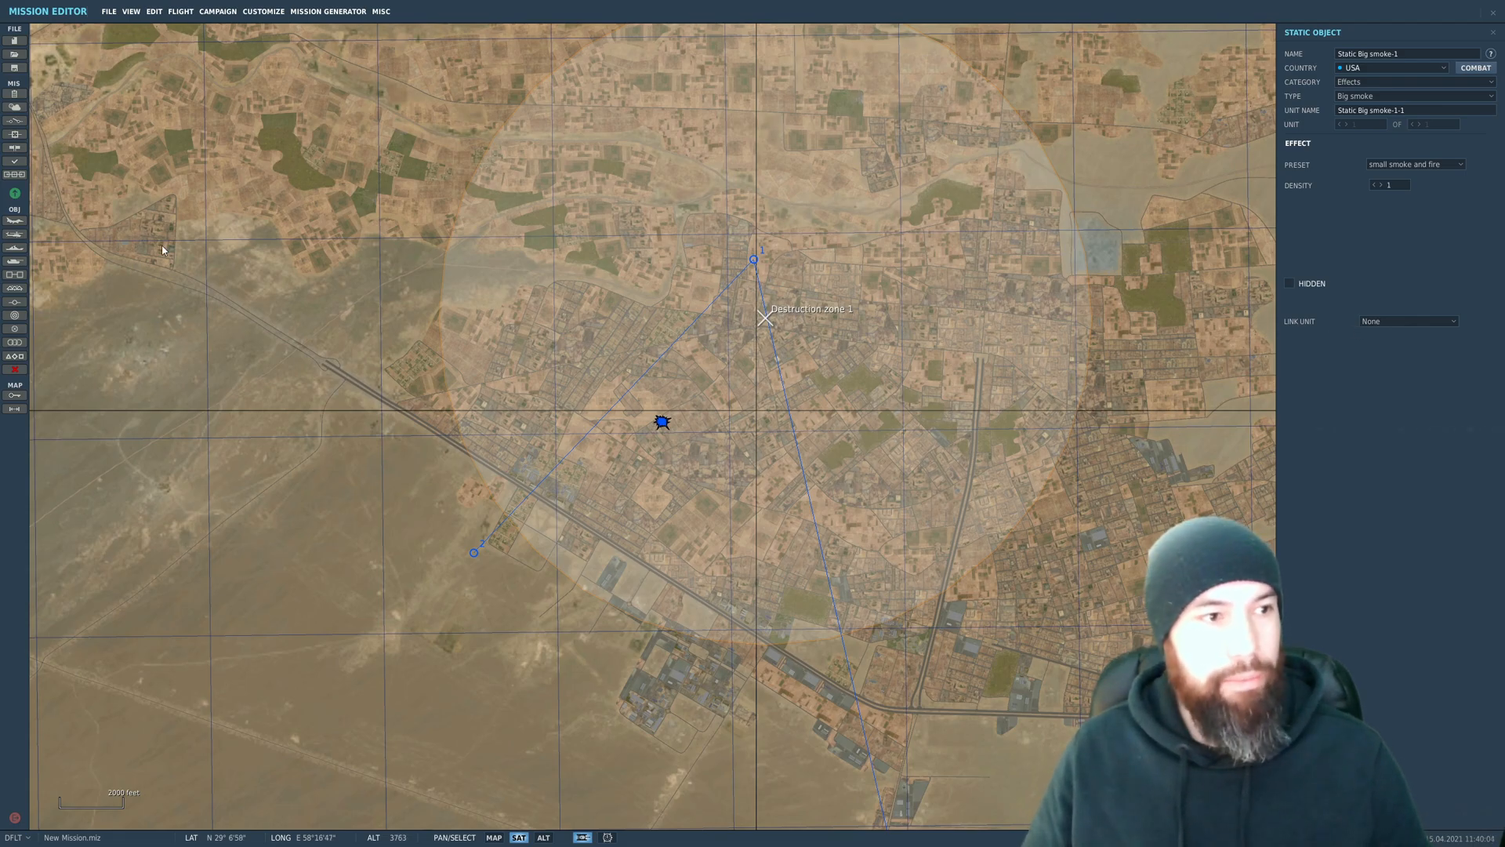
Step: Place a second Big smoke static object just east of the centre of Destruction zone 1 with the huge smoke and fire preset
left_click(14, 288)
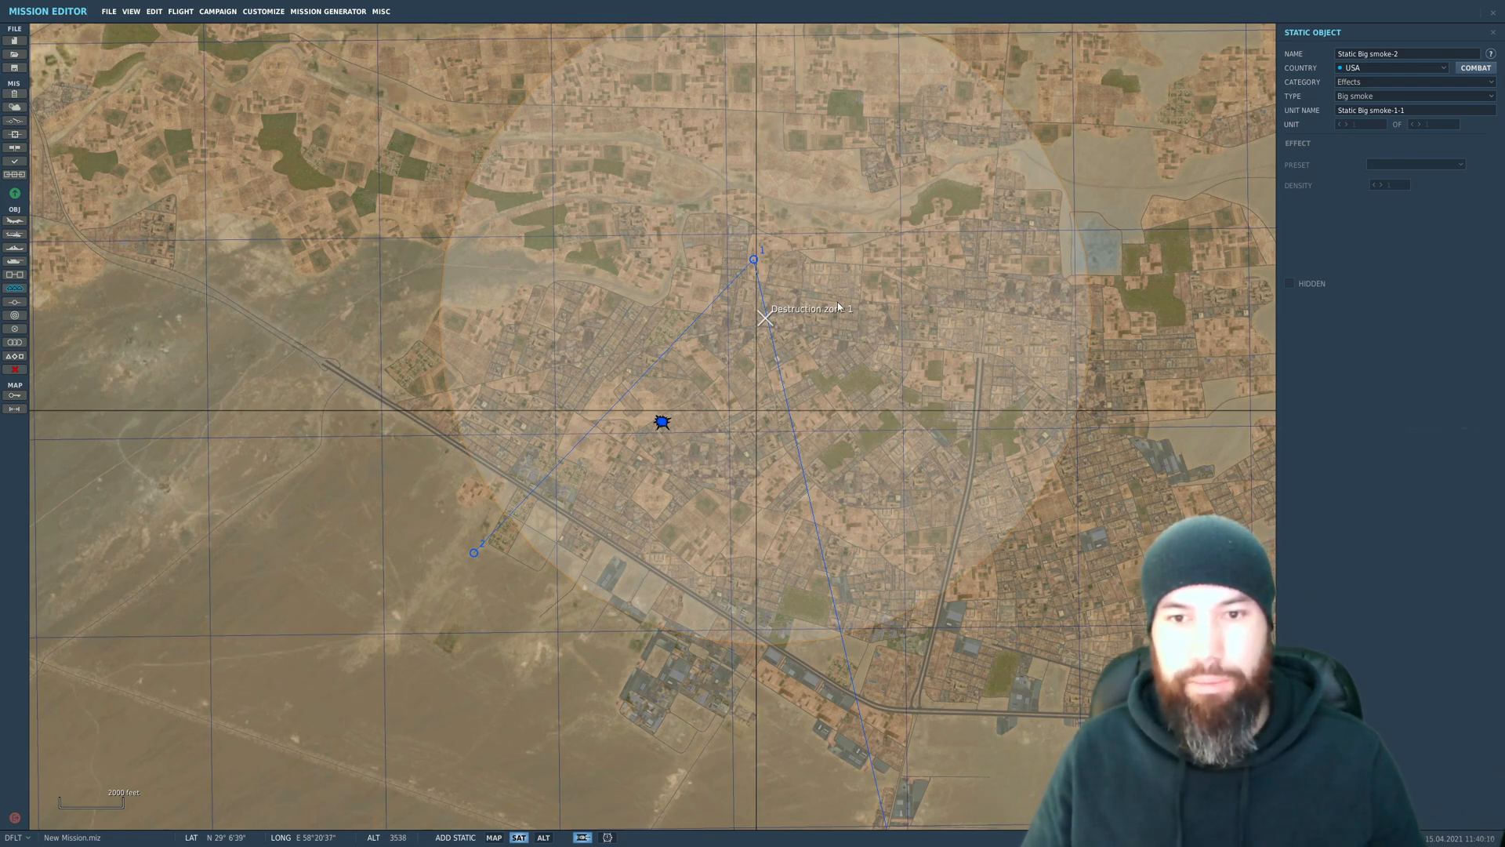
left_click(866, 321)
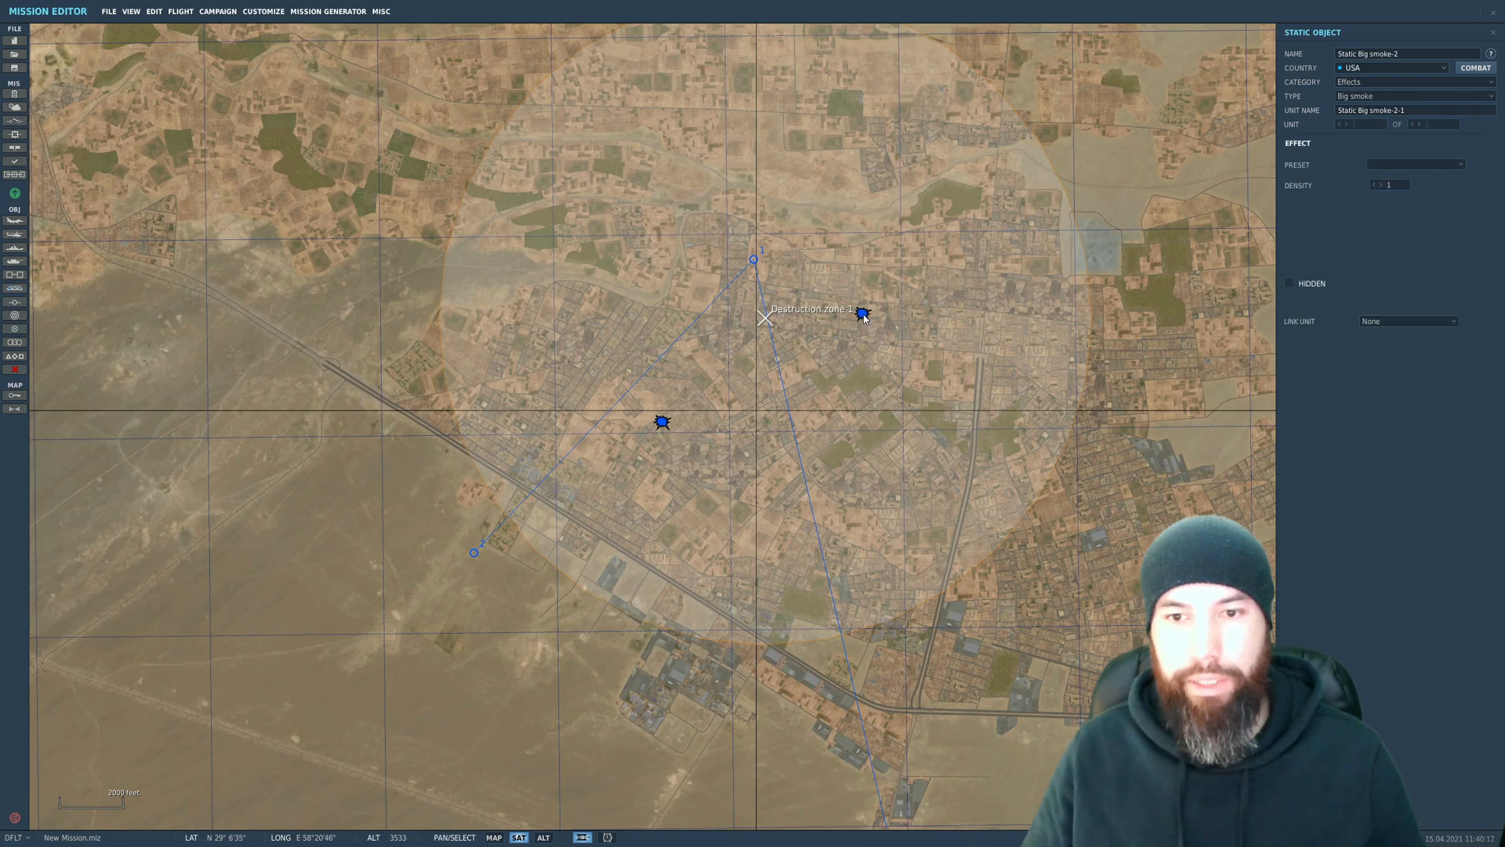
left_click(1394, 166)
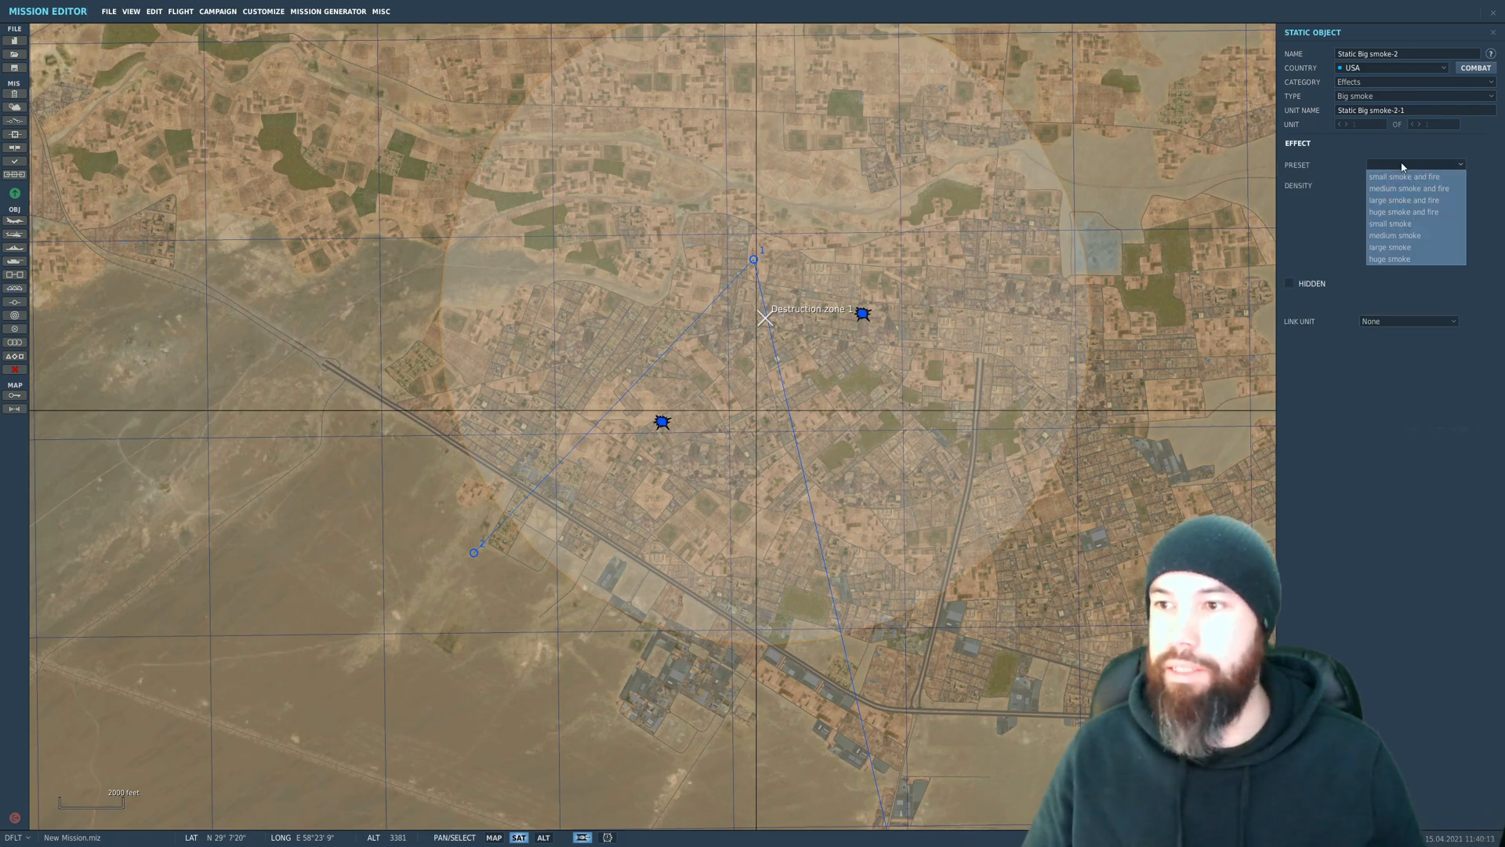
left_click(1401, 212)
Step: Place a third Big smoke object north of the zone centre with the medium smoke and fire preset, and review the placed smokes' settings
left_click(14, 288)
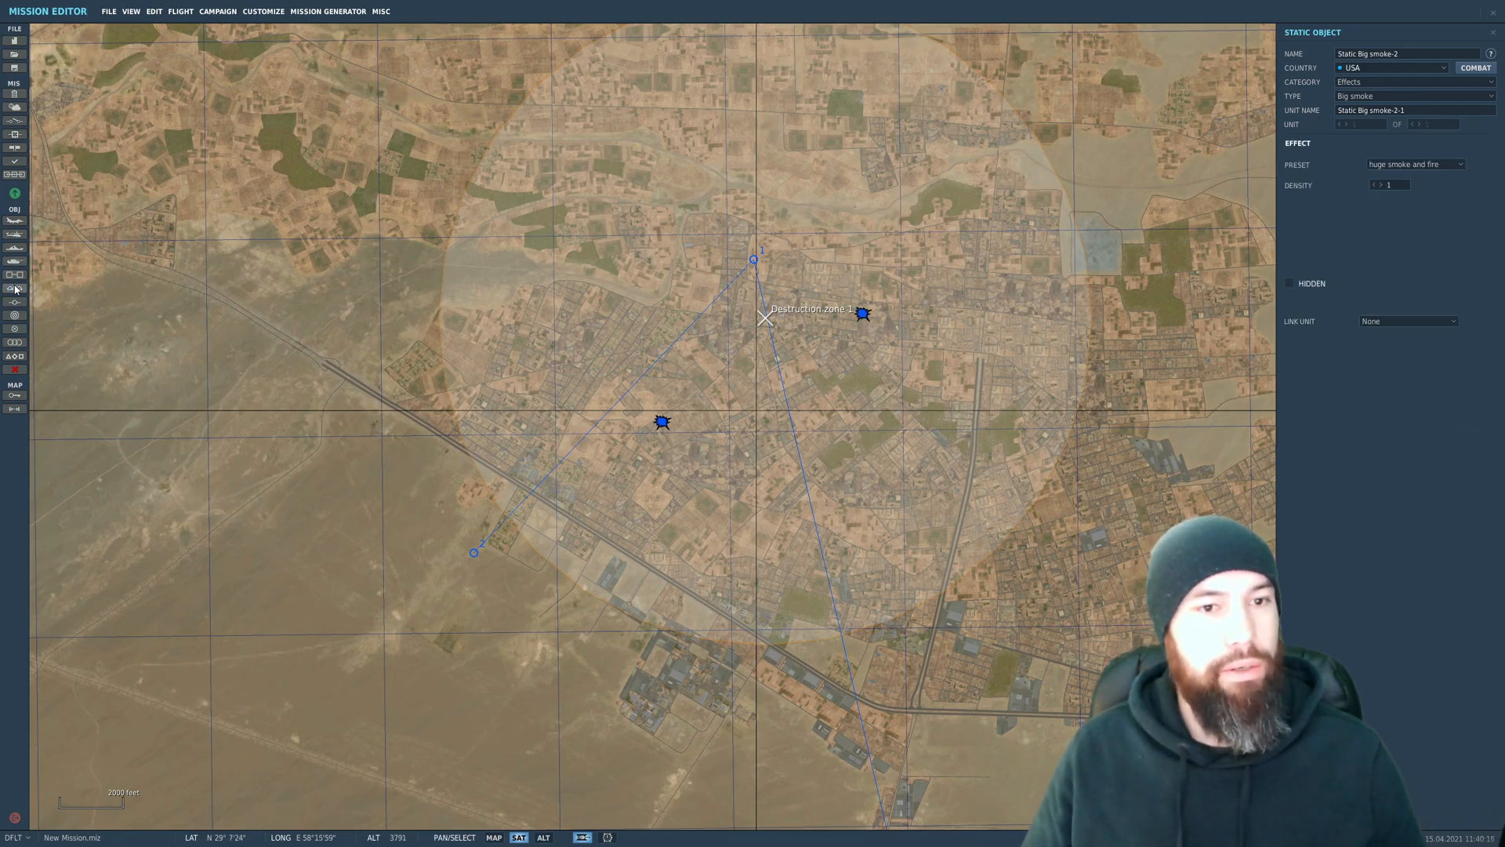
left_click(737, 227)
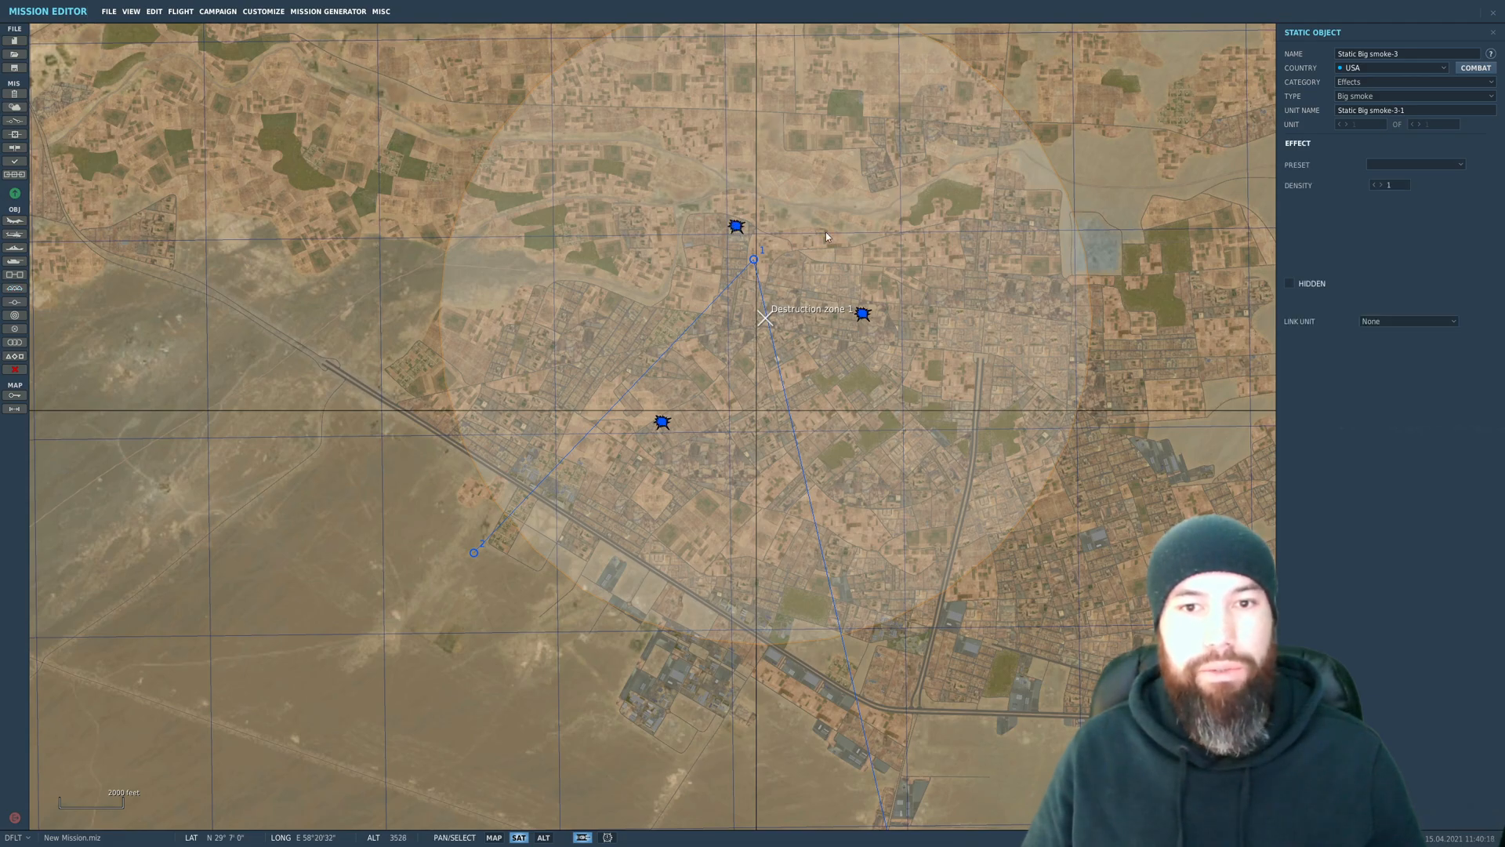
left_click(1373, 168)
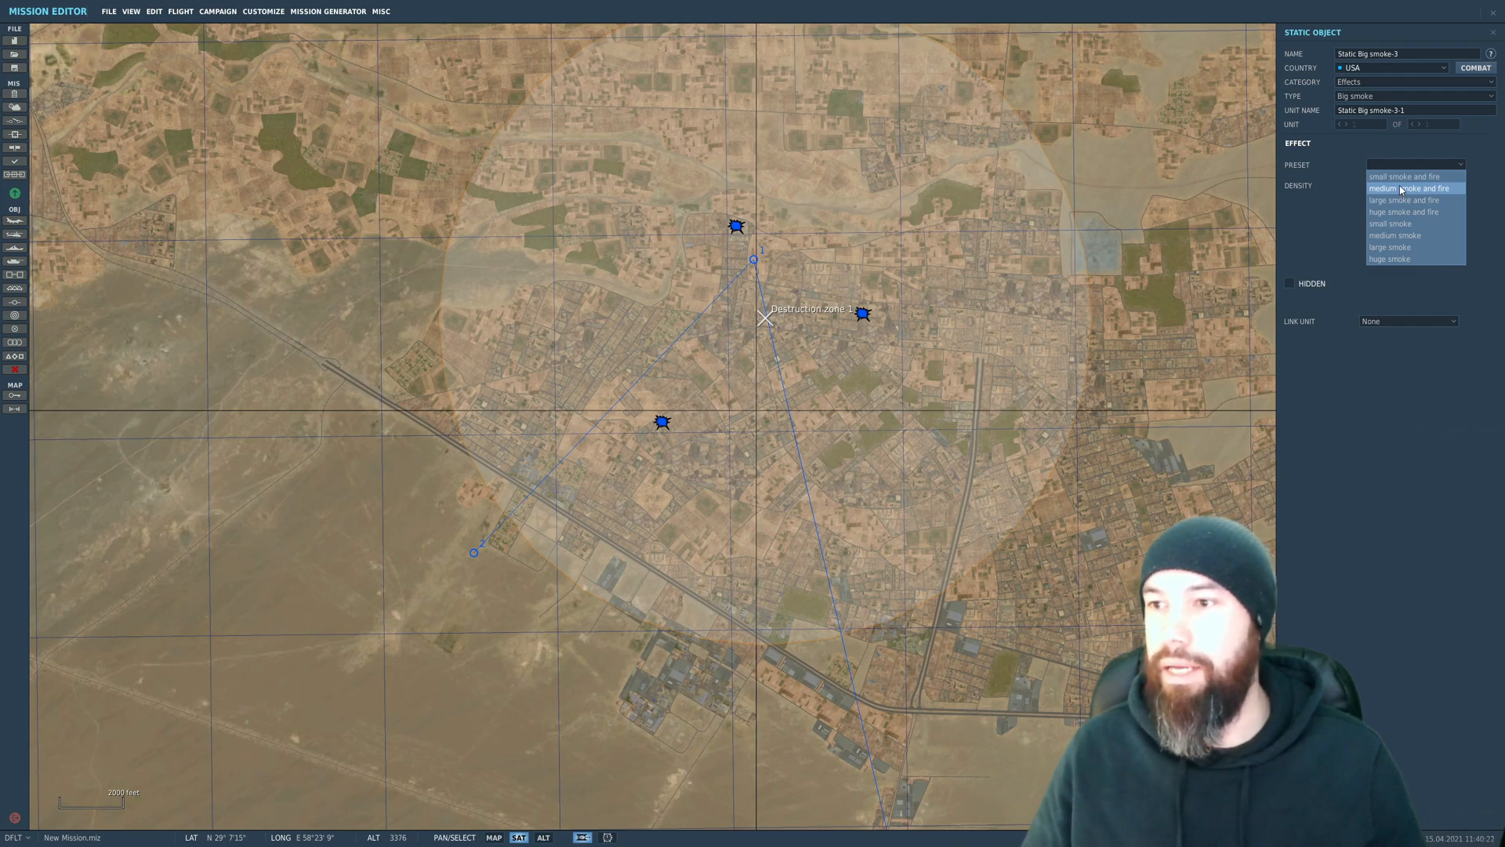
left_click(1401, 189)
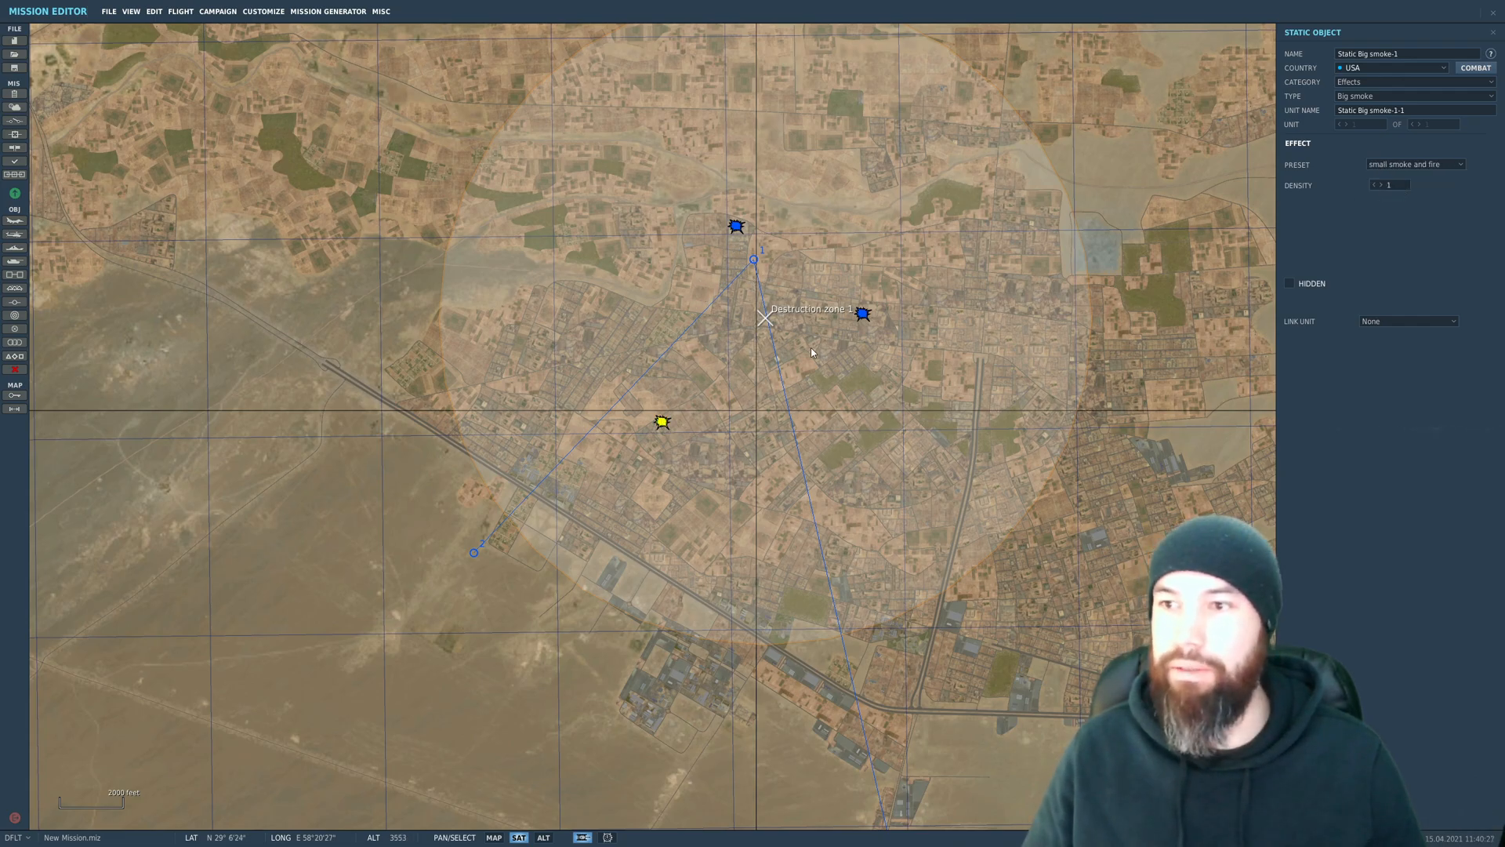
left_click(862, 314)
left_click(736, 228)
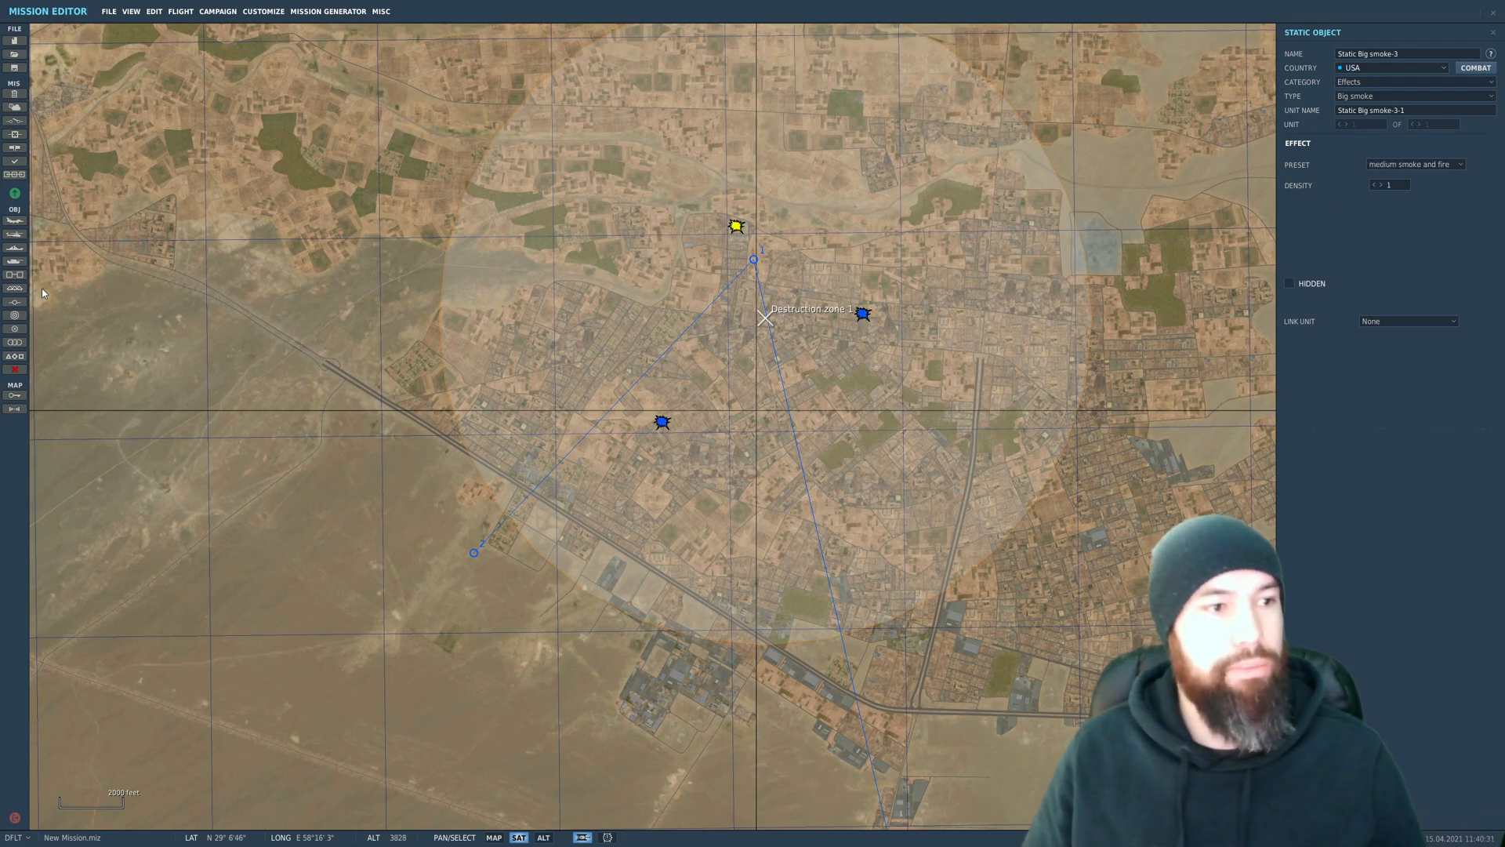
Step: Place a fourth Big smoke object in the northeastern part of Destruction zone 1 with the large smoke and fire preset
left_click(11, 293)
left_click(941, 91)
left_click(1400, 165)
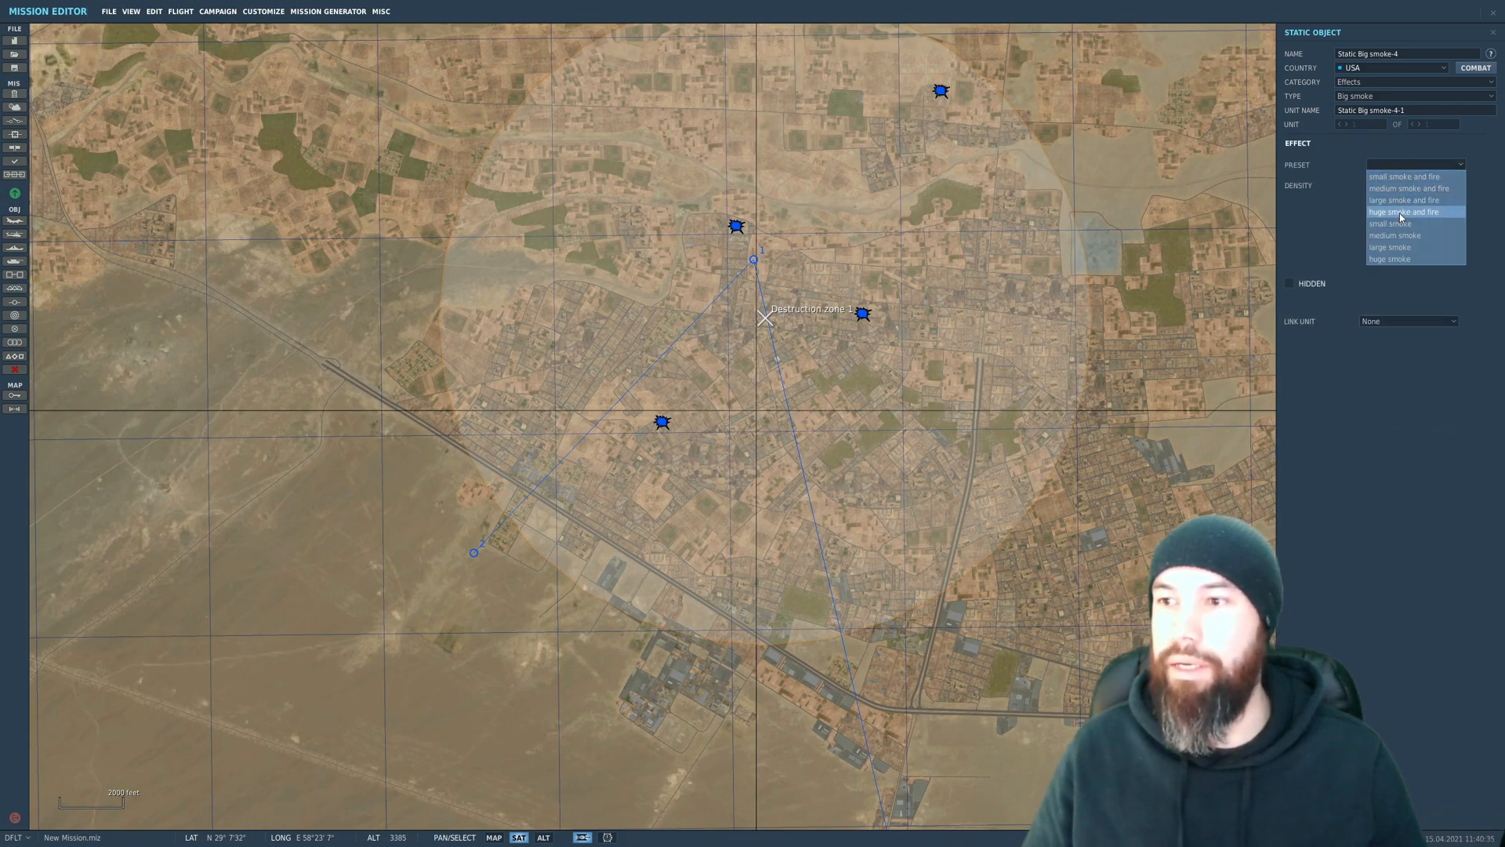
left_click(1405, 207)
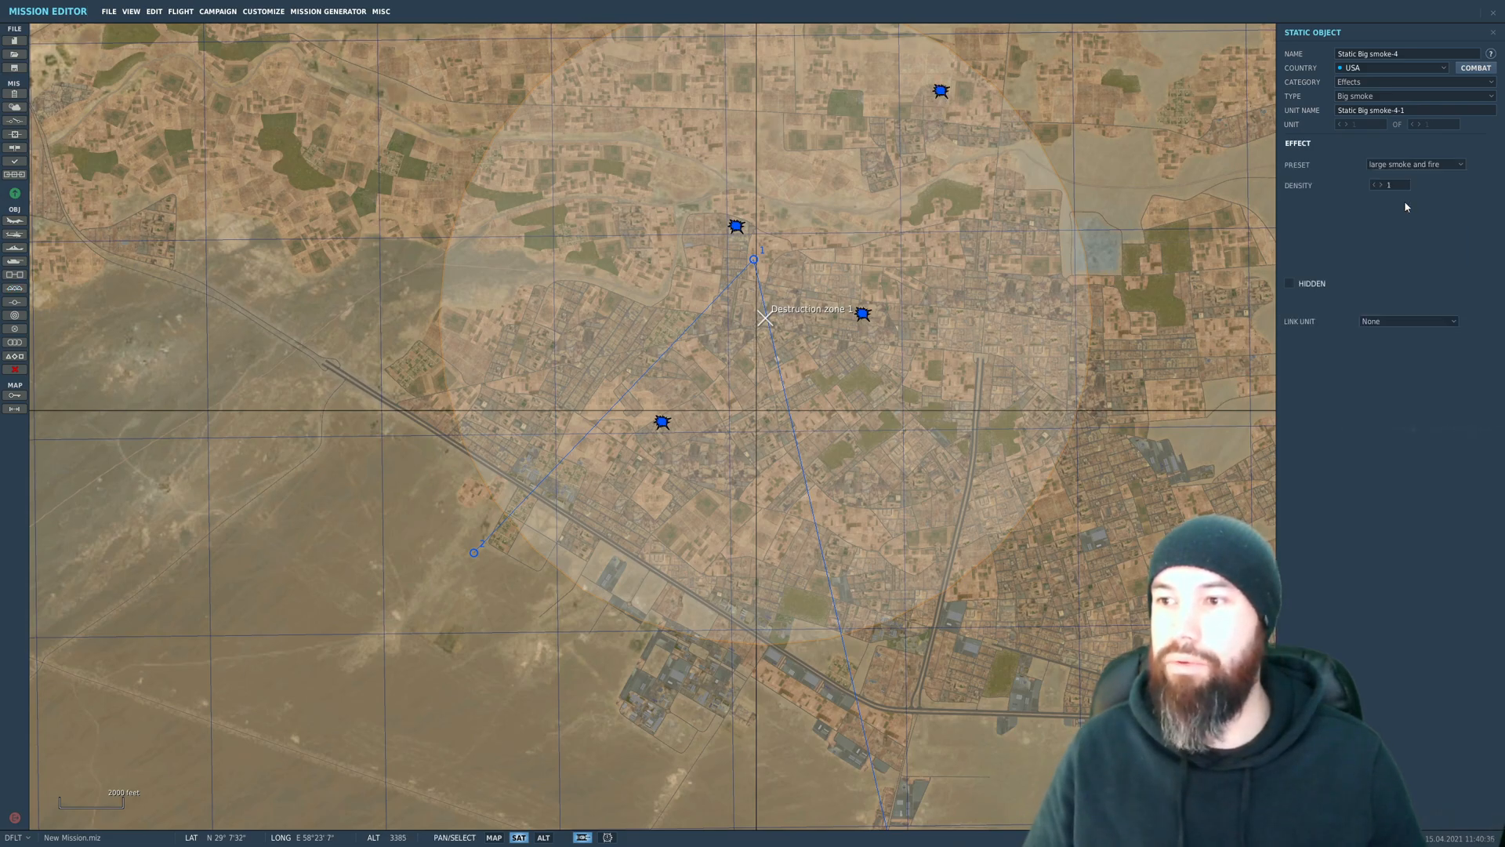
left_click(1140, 247)
Step: Save the mission as Destruction Tutorial_YouTubemiz.miz, overwriting the existing file
left_click(109, 11)
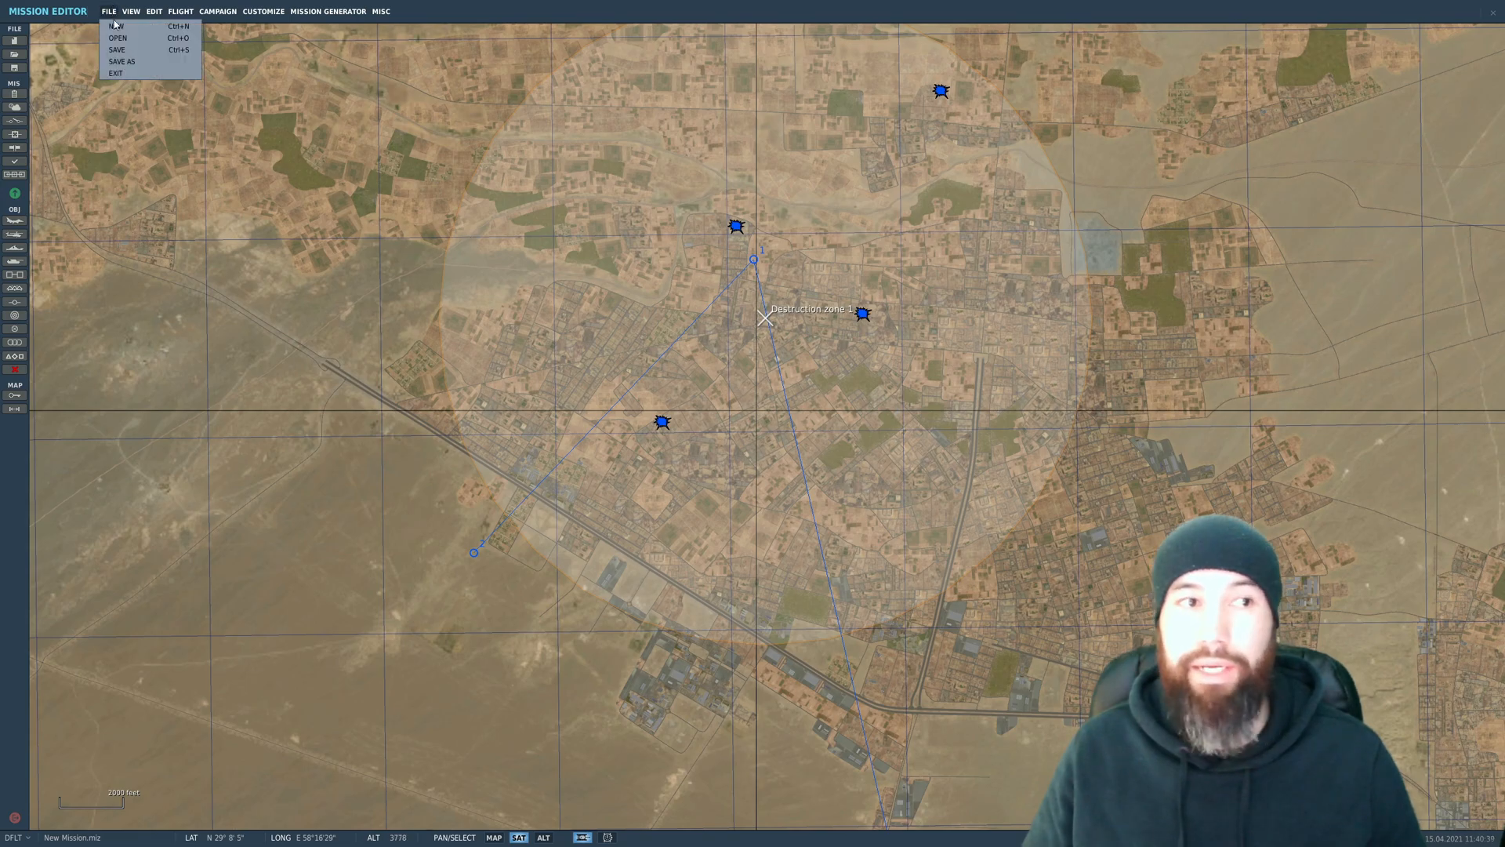
left_click(118, 62)
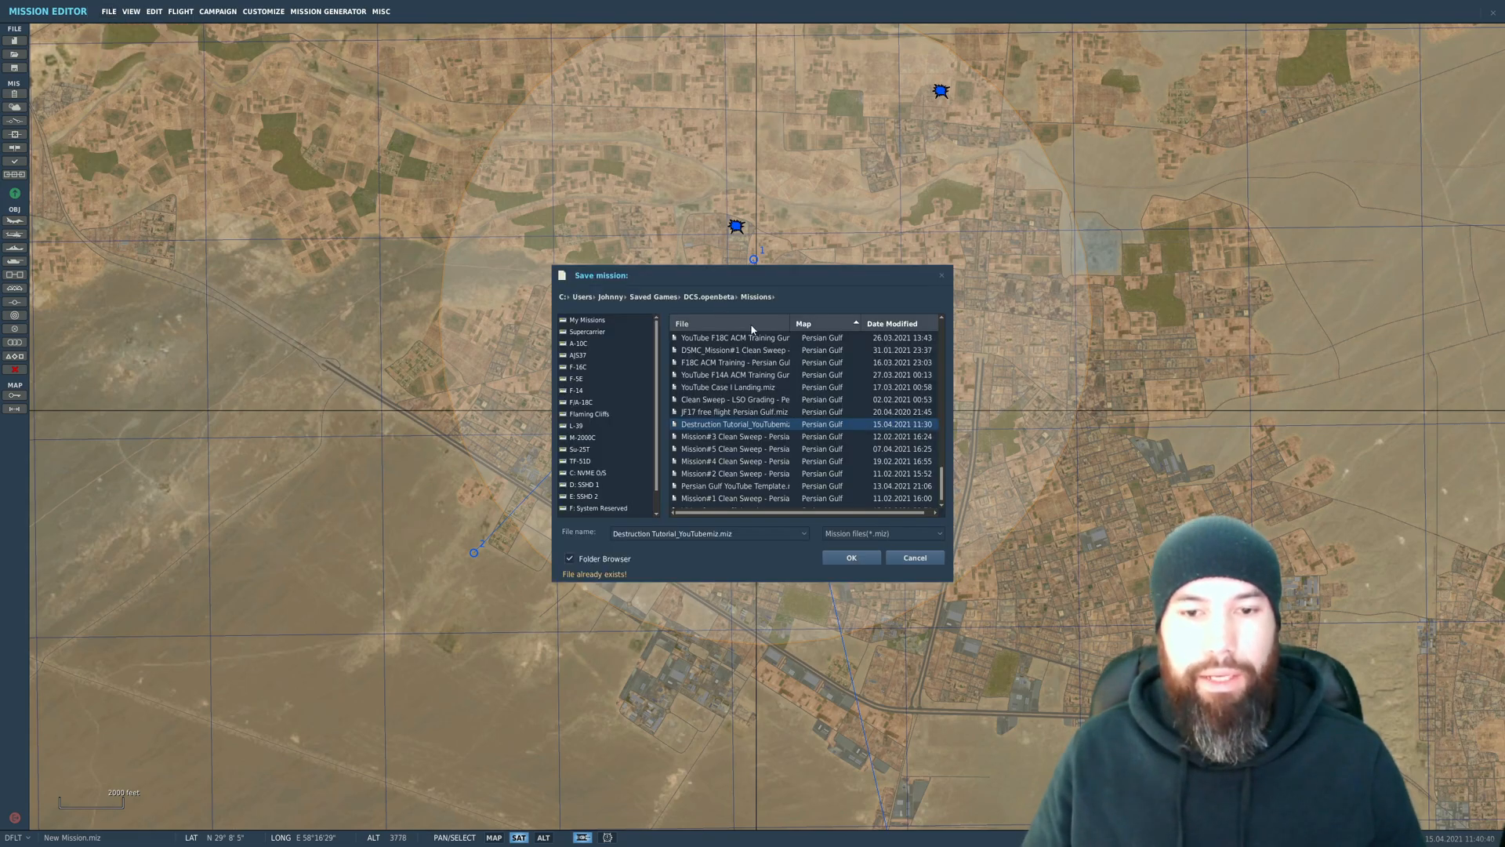
left_click(737, 413)
left_click(737, 422)
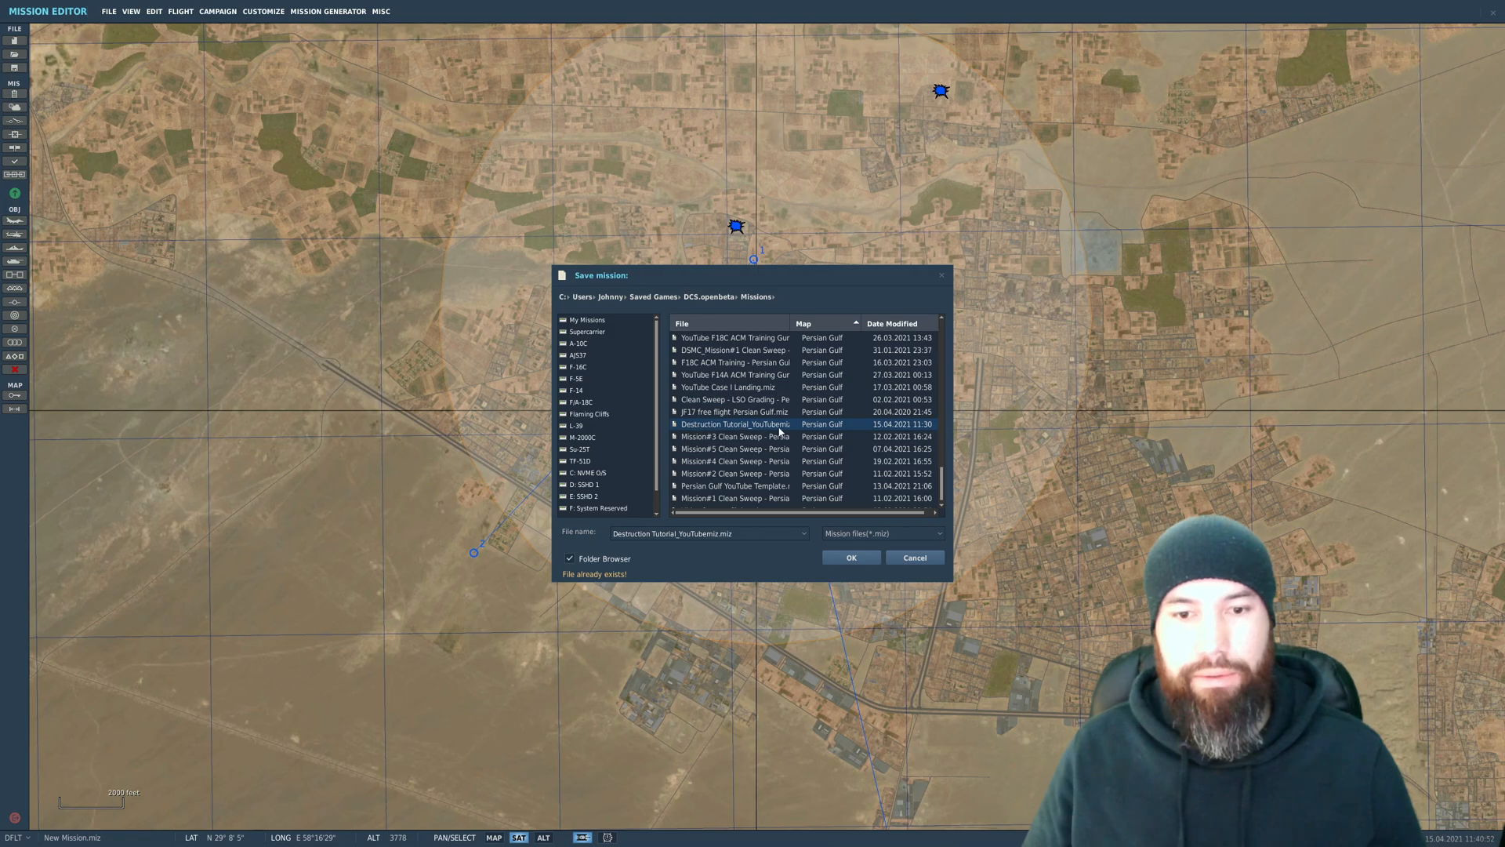
left_click(841, 559)
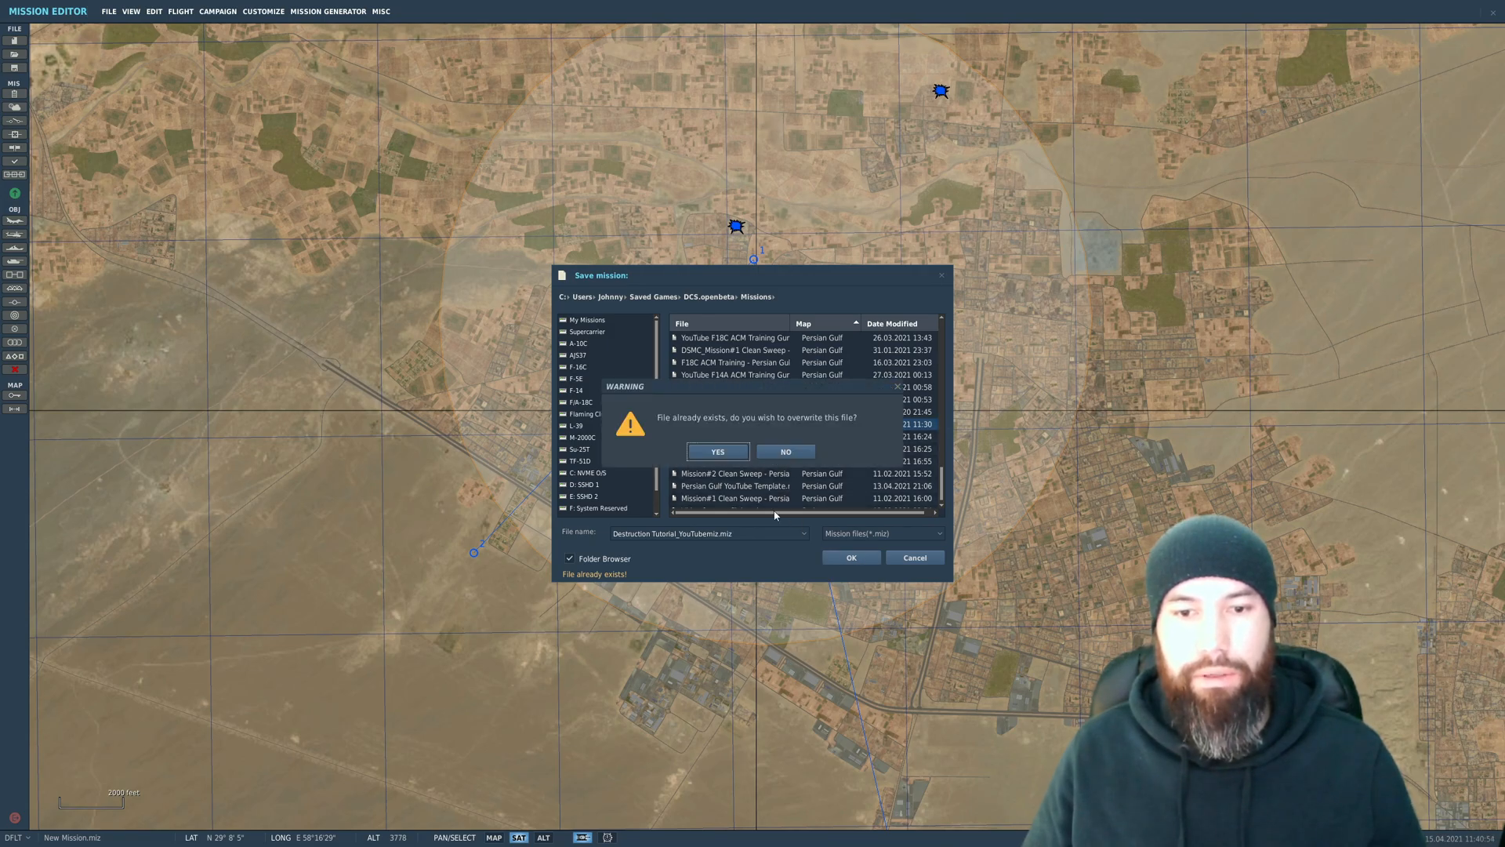
left_click(729, 450)
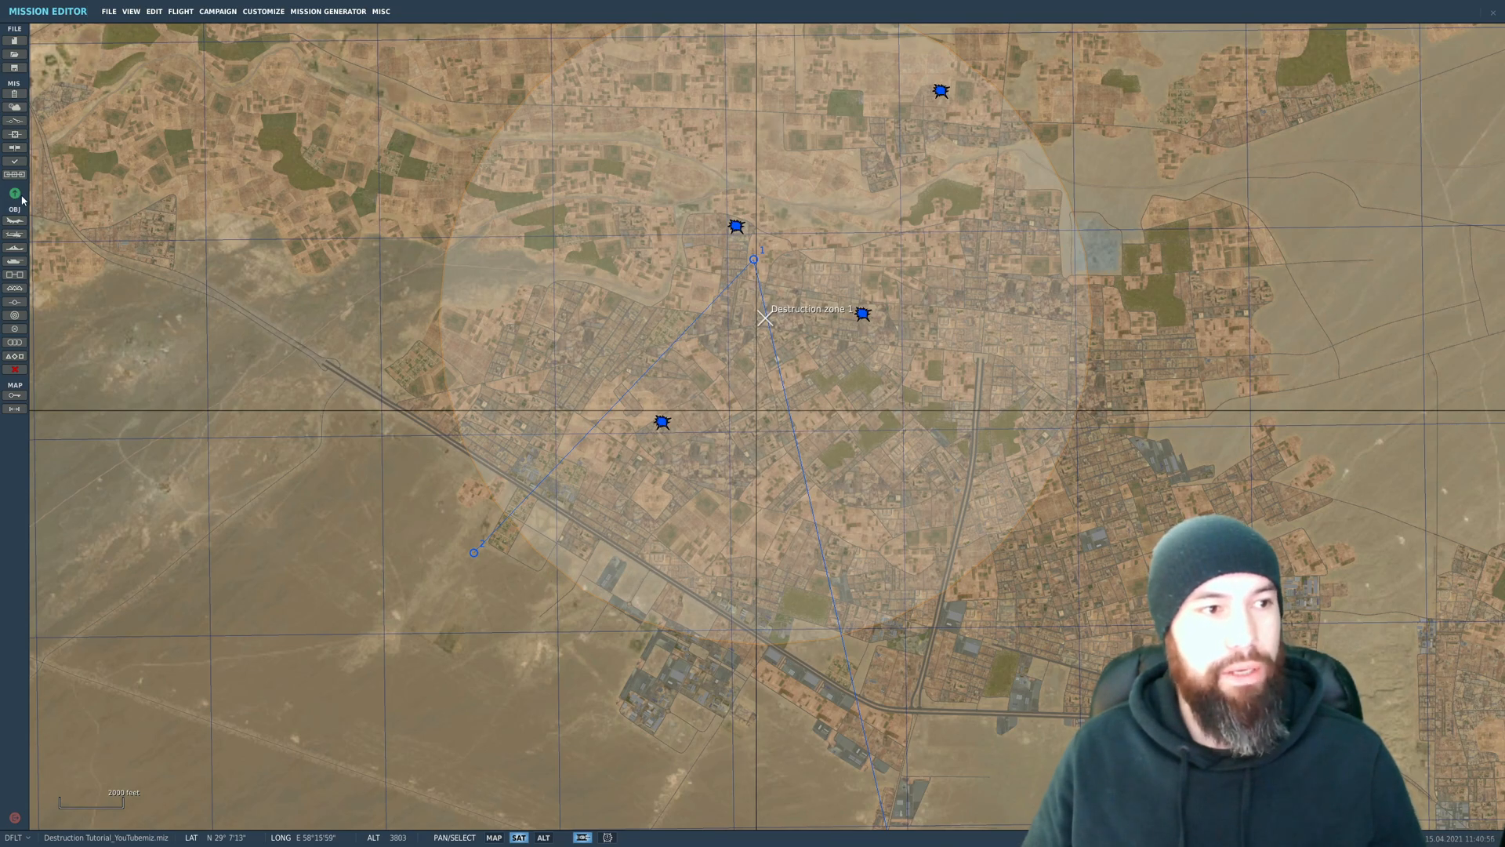
Step: Run the mission and examine the destroyed town and smoke effects from the A-10A's external and fly-by views
left_click(16, 161)
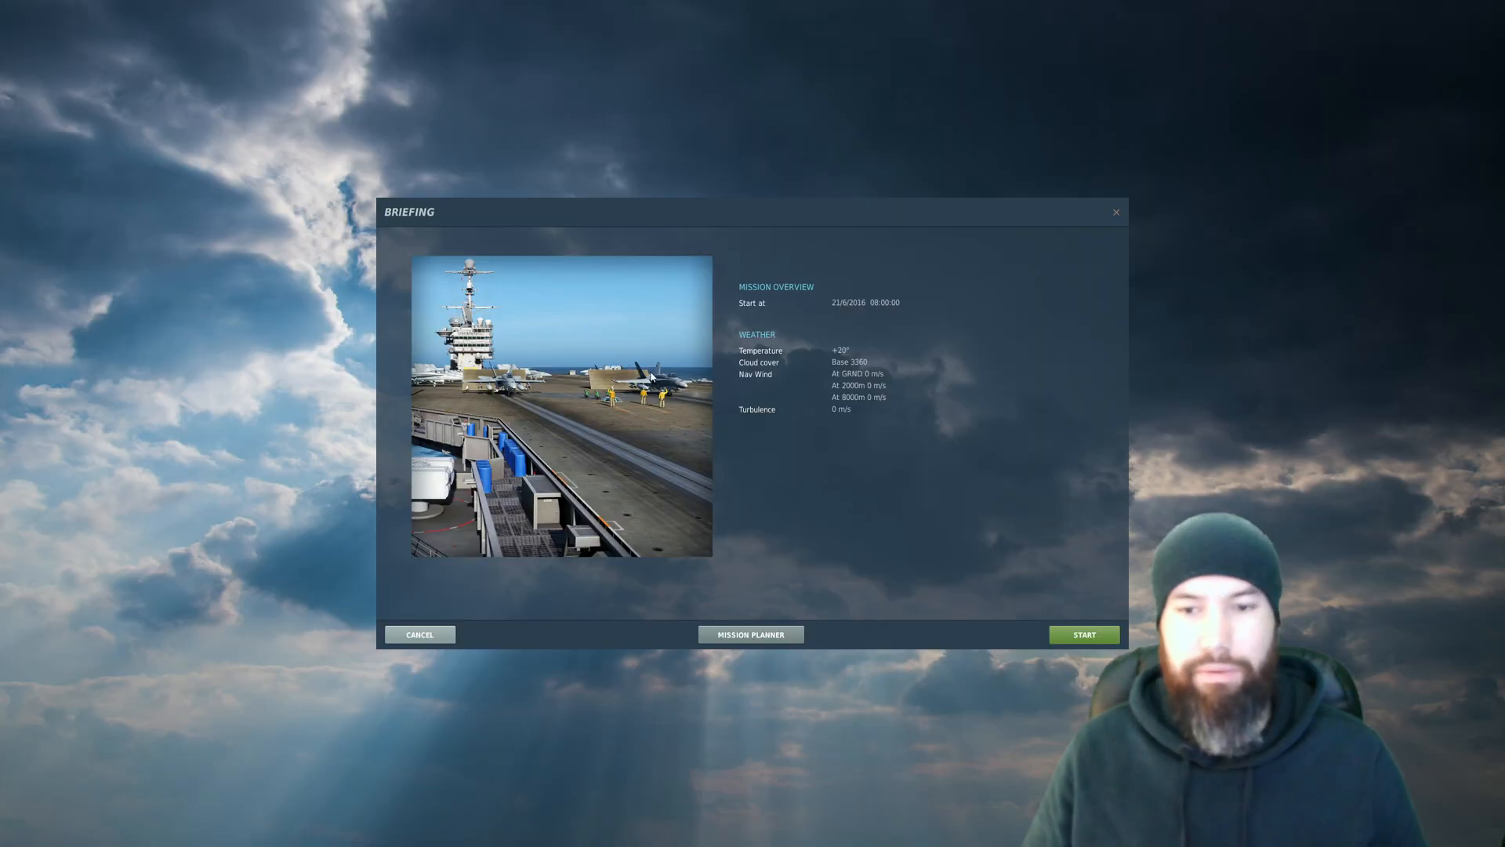
left_click(1084, 634)
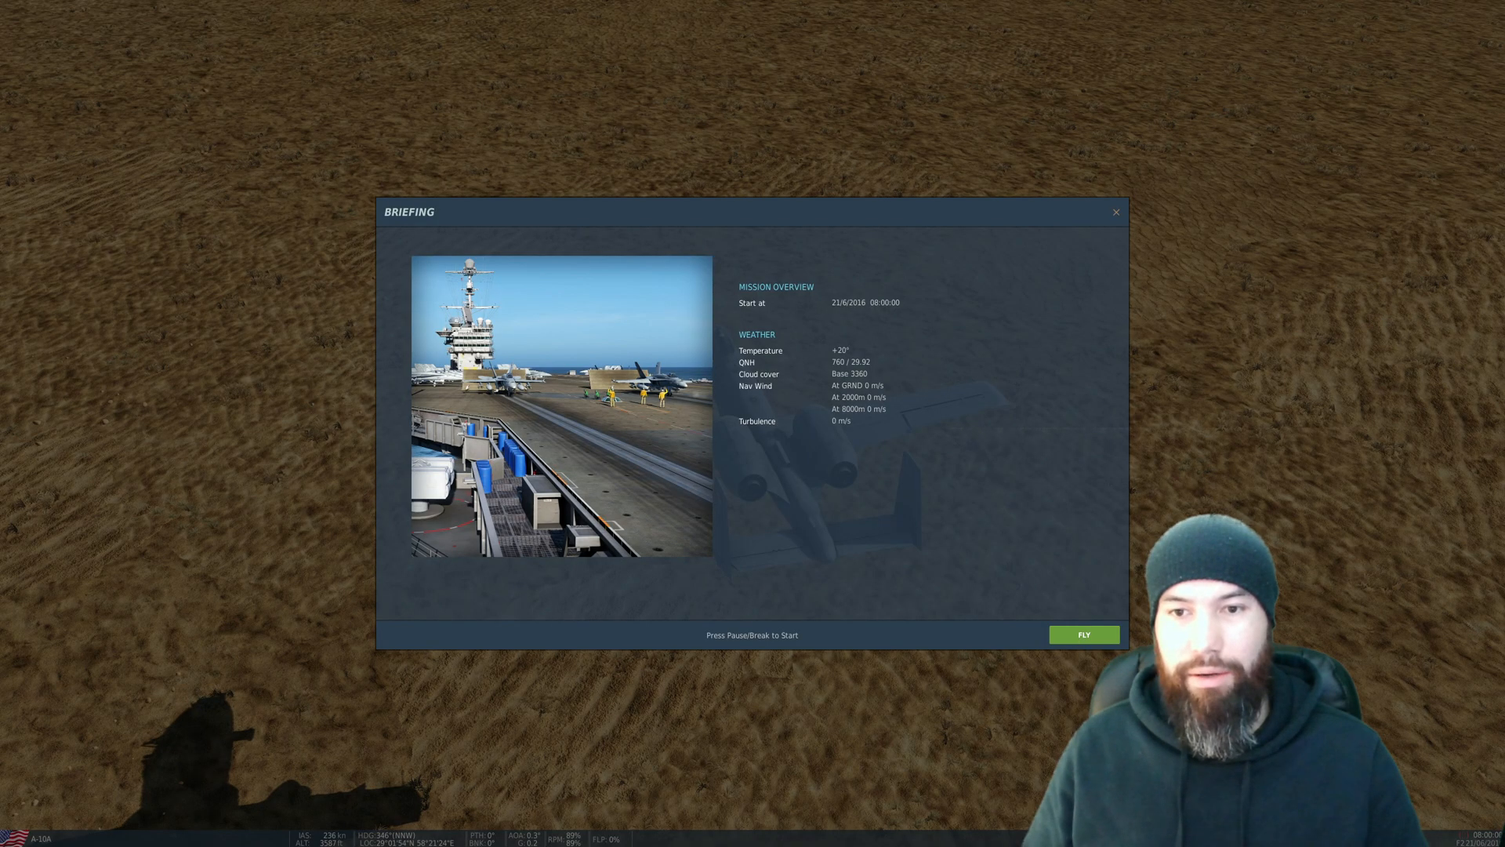
left_click(1084, 634)
scroll(752, 423, "down", 10)
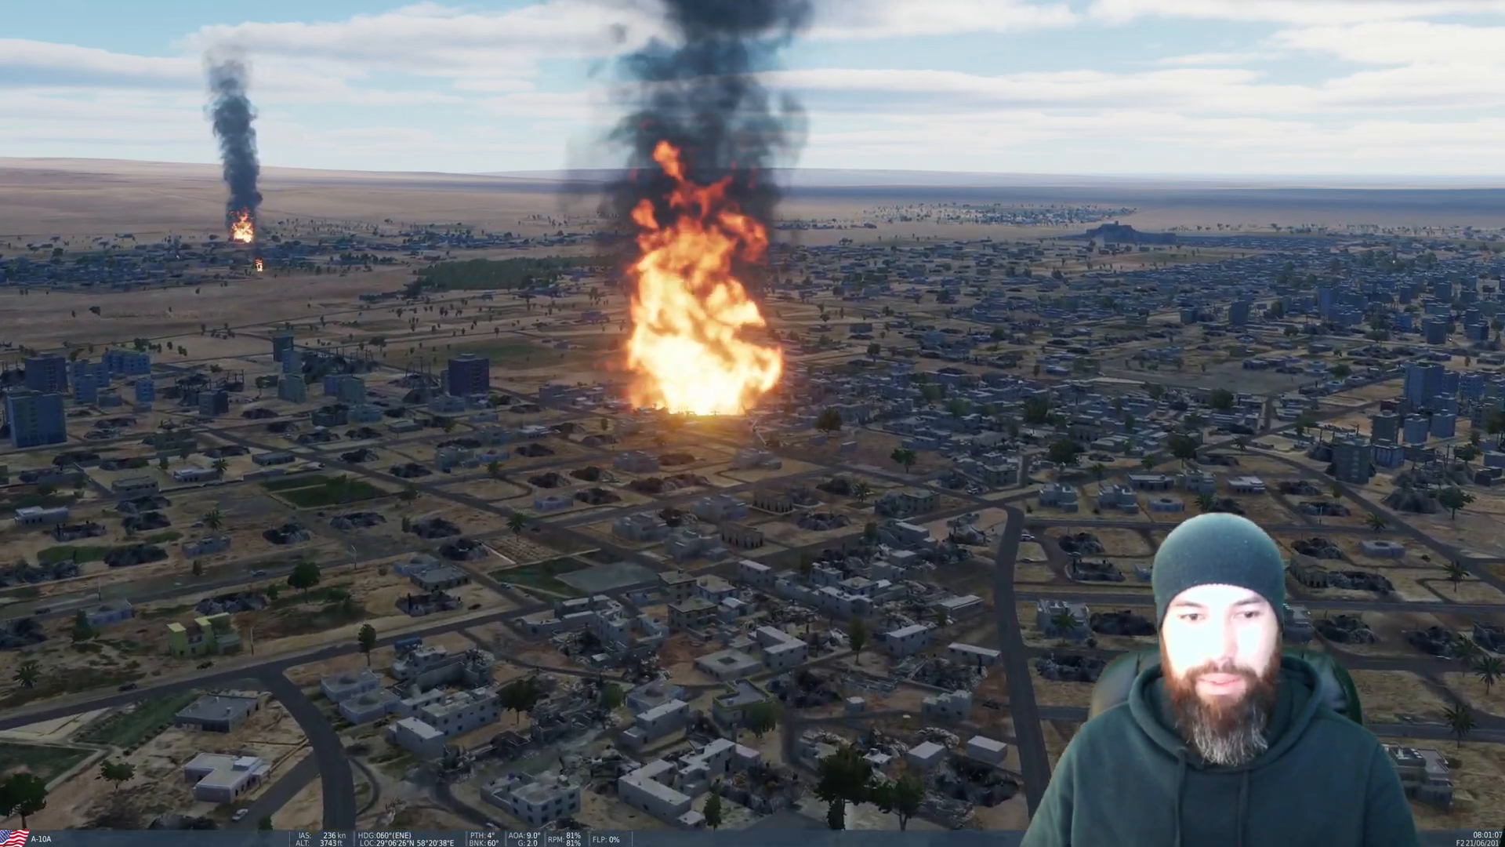
key("F3")
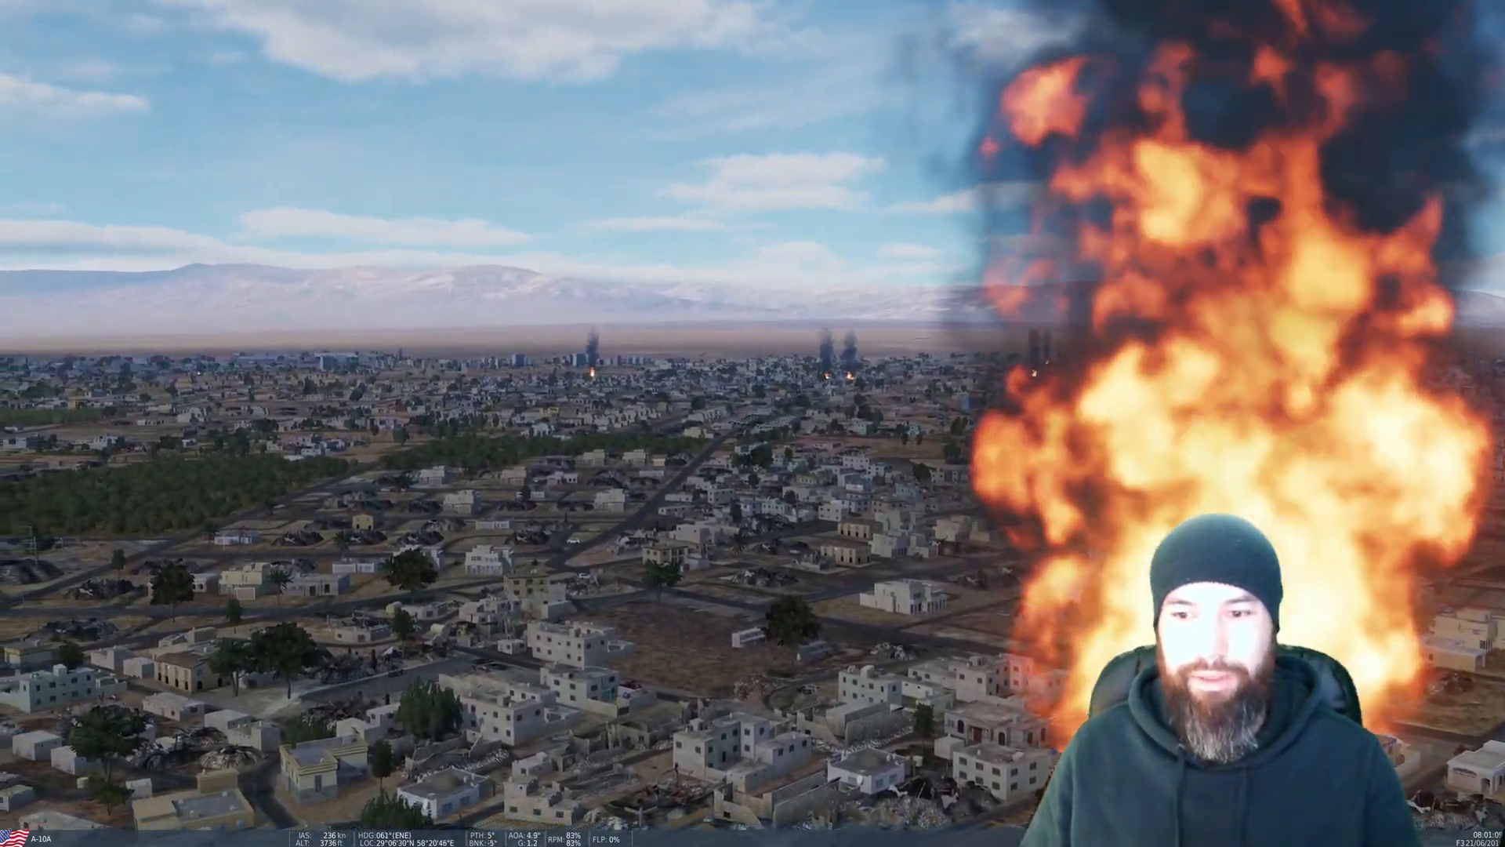